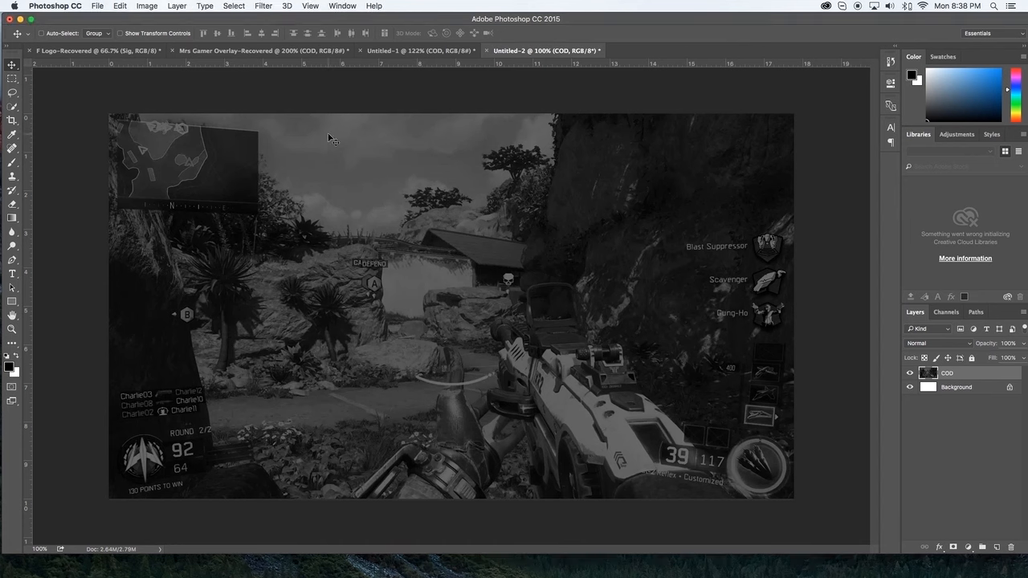
Step: Try out a straight horizontal Pen tool path across the sky near the image's upper edge
key(p)
click(292, 133)
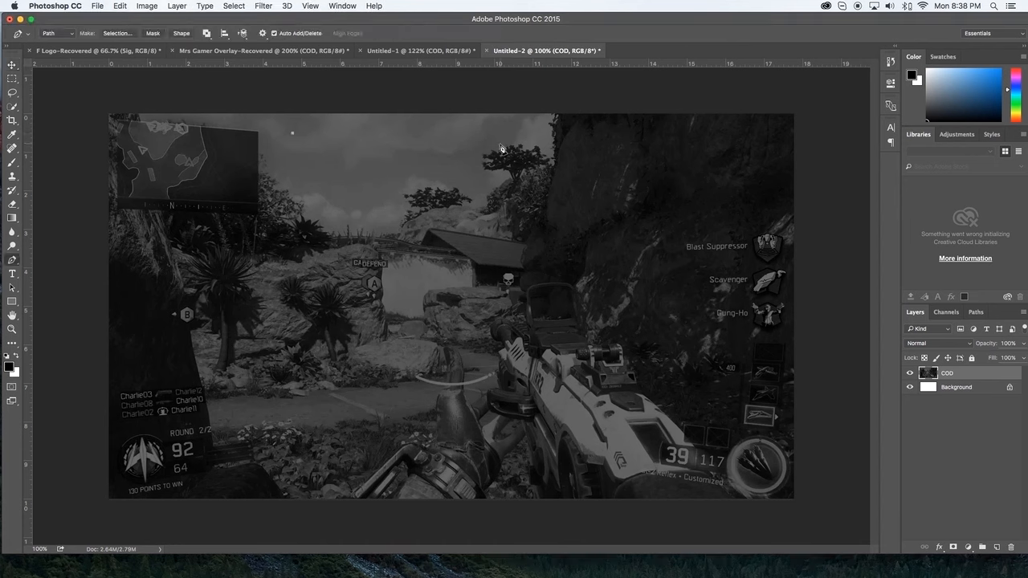
click(590, 133)
key(super+alt+z)
key(super+alt+z)
click(107, 135)
shift+click(321, 143)
key(alt+super+z)
key(alt+super+z)
click(359, 131)
click(674, 131)
key(super+alt+z)
key(super+alt+z)
click(311, 130)
click(511, 130)
Step: Add a vertical guide at 50% of the canvas width
click(267, 6)
mouse_move(312, 5)
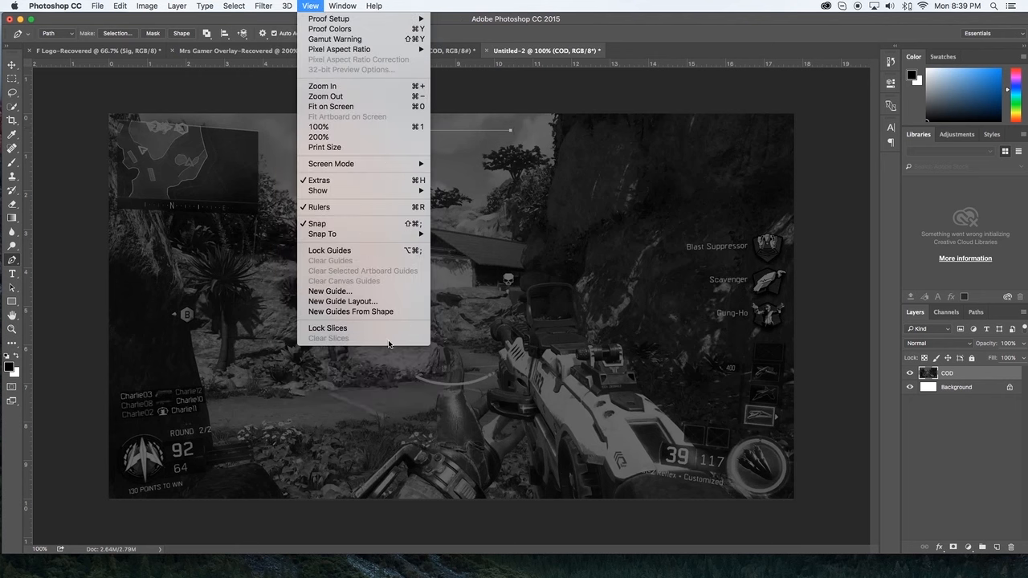
click(370, 293)
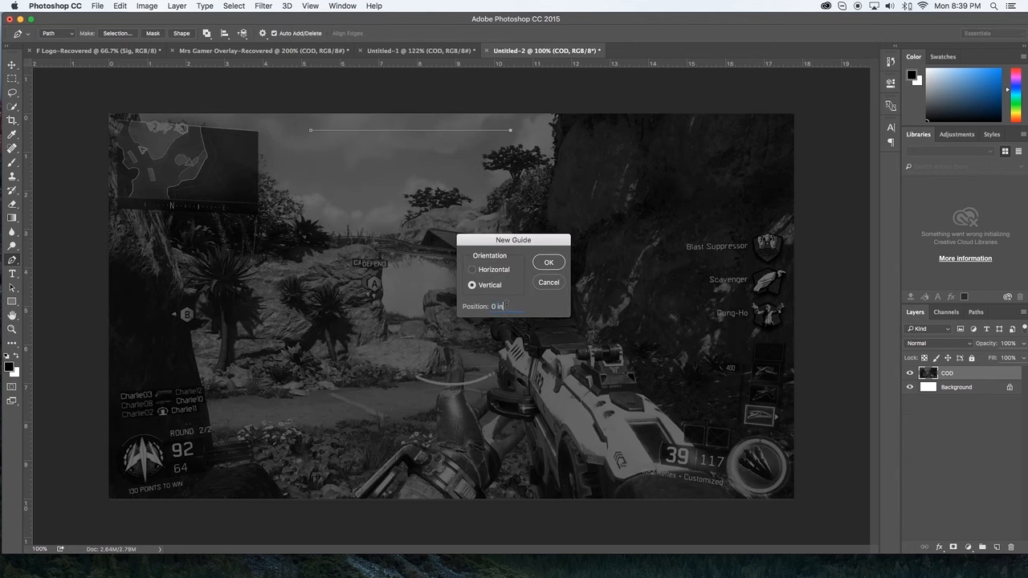
double_click(506, 305)
text(50%)
key(Return)
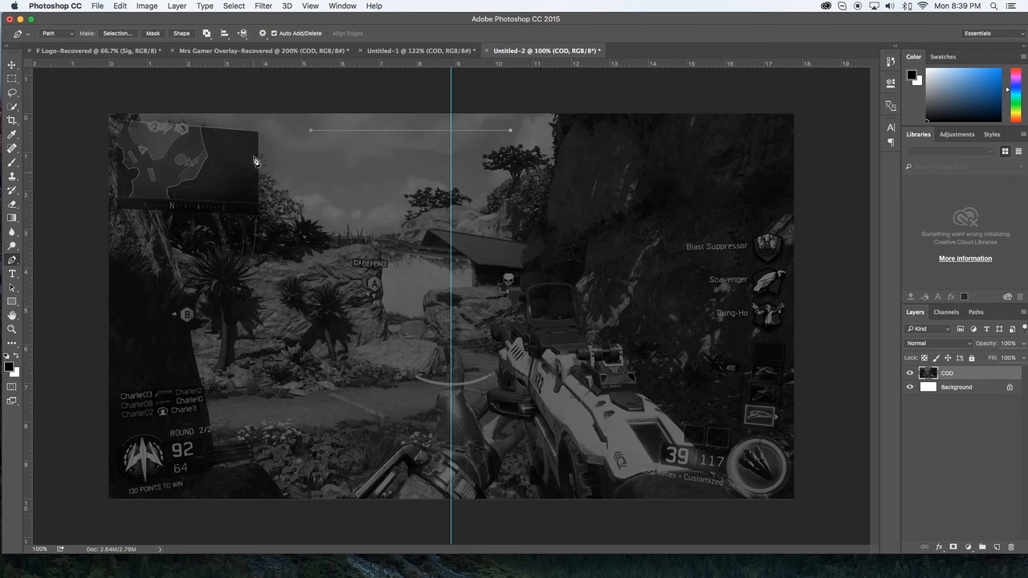
Step: Add a horizontal guide through the middle of the canvas
click(270, 5)
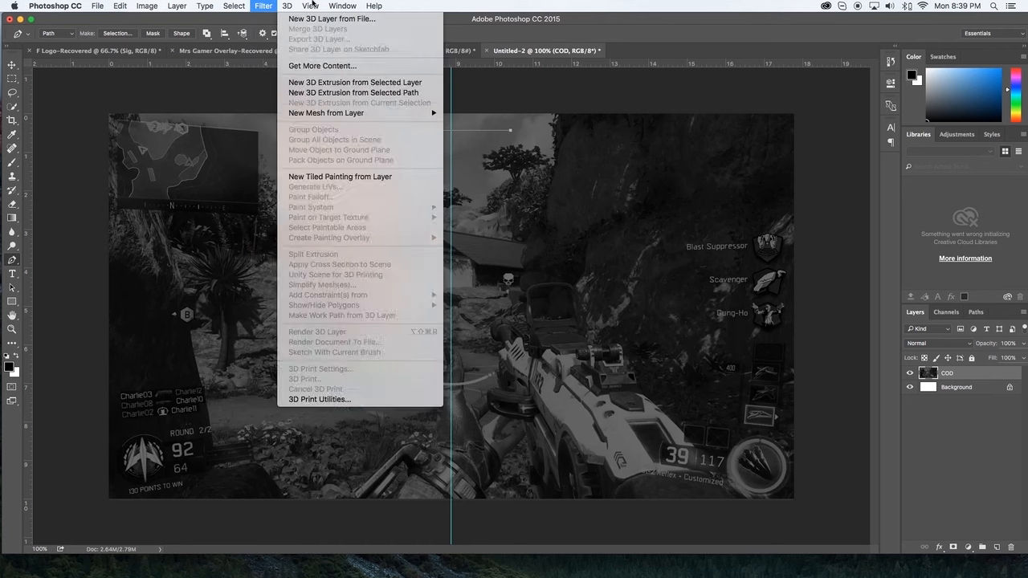
mouse_move(317, 6)
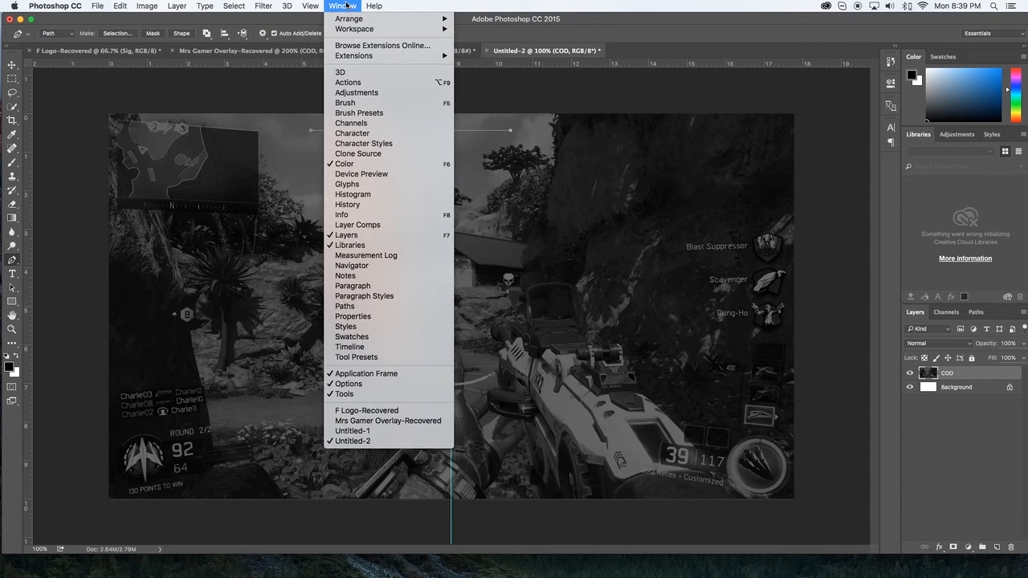
click(348, 290)
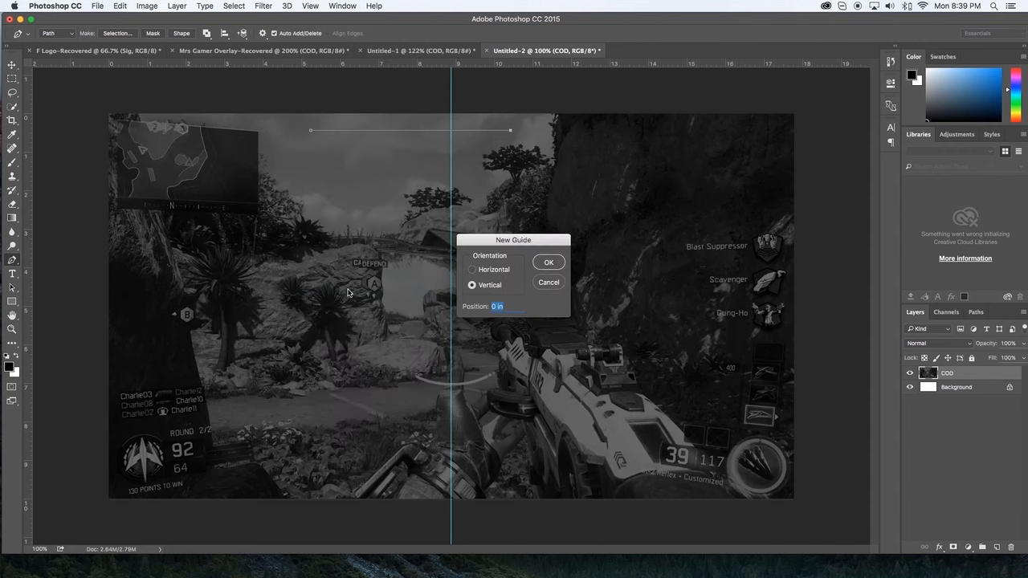
click(499, 272)
key(Return)
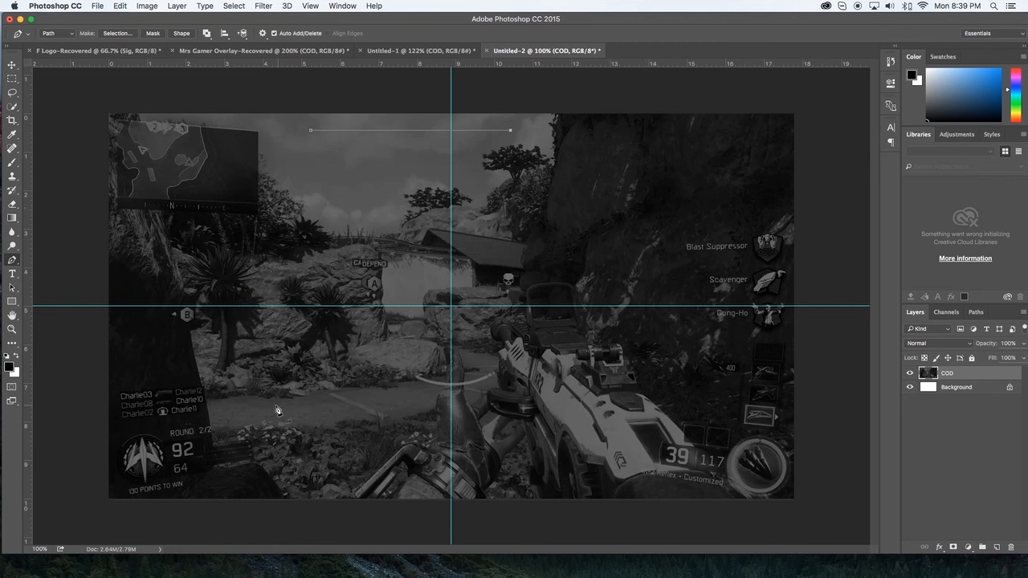
Step: Delete the leftover path and start a new Pen tool path in the sky beside the minimap
right_click(365, 197)
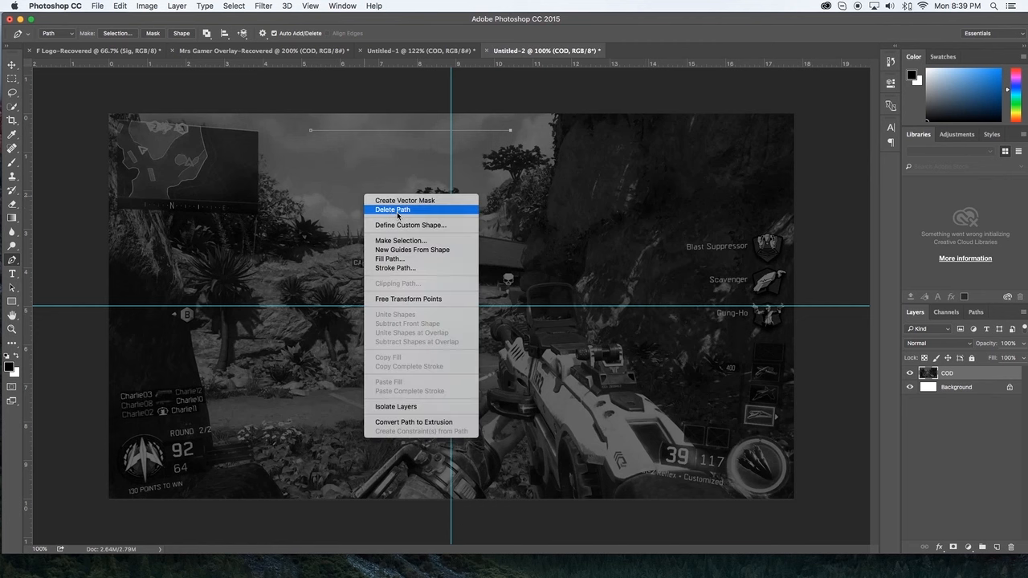
click(397, 211)
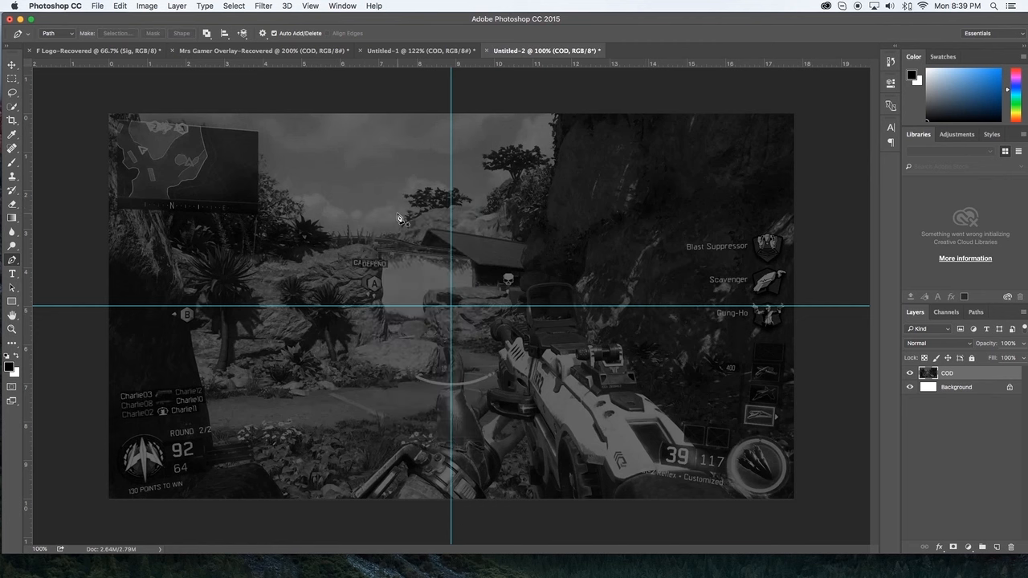
click(335, 145)
click(451, 145)
key(super+z)
shift+click(556, 158)
key(super+z)
shift+click(609, 157)
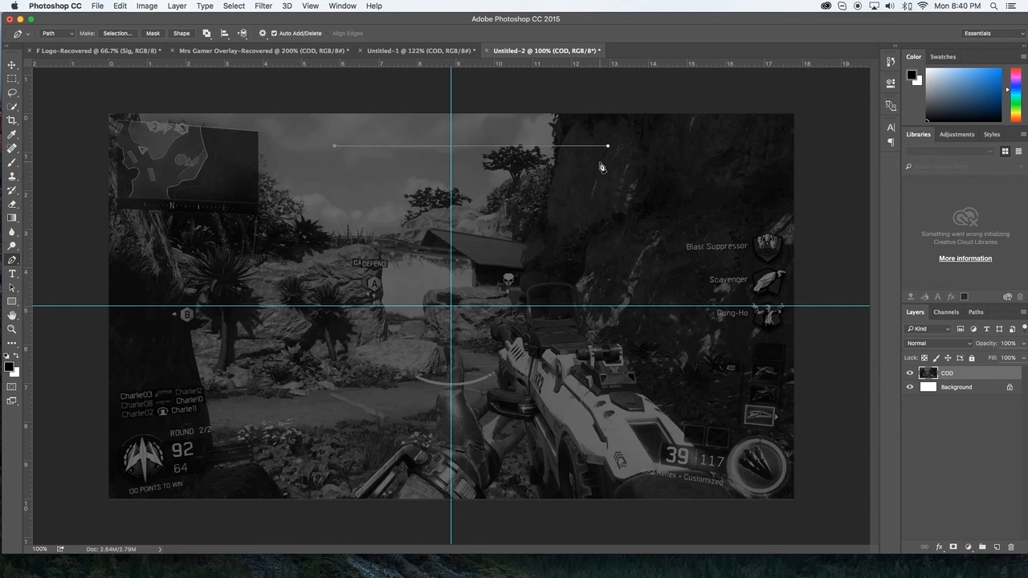
key(super+z)
shift+click(653, 152)
click(630, 172)
shift+click(362, 177)
key(super+z)
key(super+z)
key(super+z)
Step: Finish the path as a wide, thin trapezoid that narrows downward and convert it into a selection
click(592, 147)
click(376, 170)
right_click(392, 196)
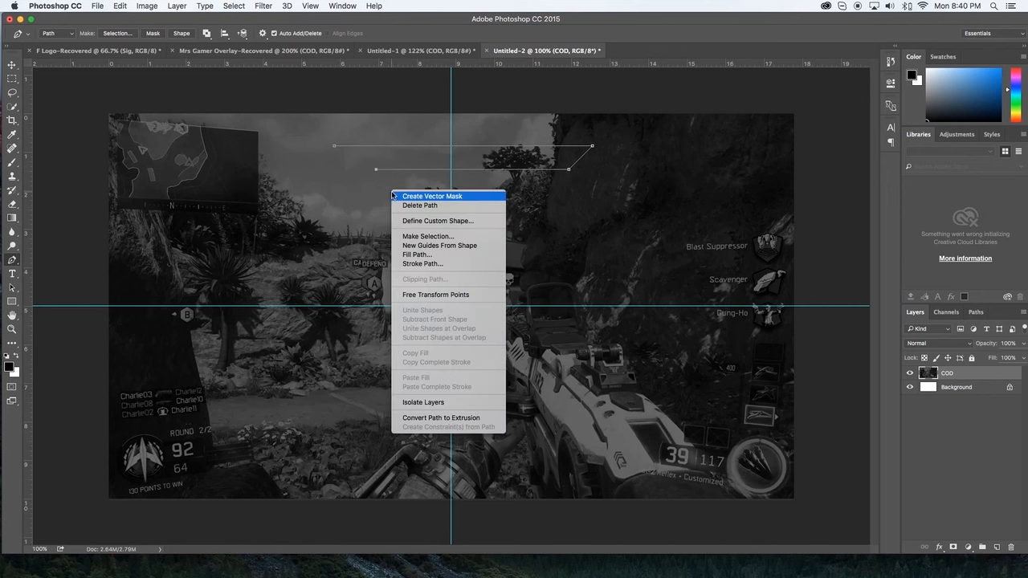
click(451, 237)
click(567, 214)
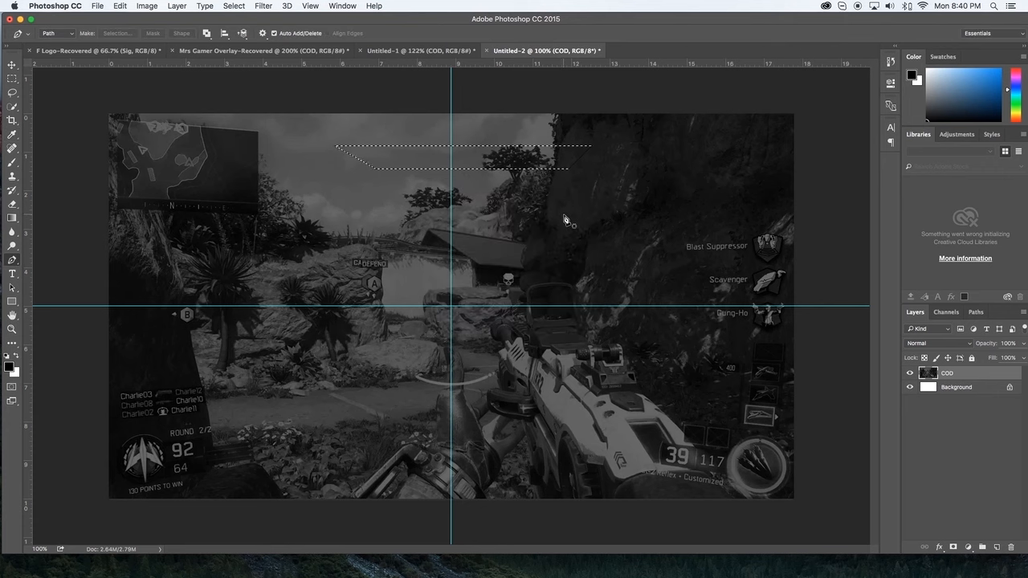
Step: Fill the trapezoid selection with white on a new layer and deselect it
key(super+shift+n)
key(Return)
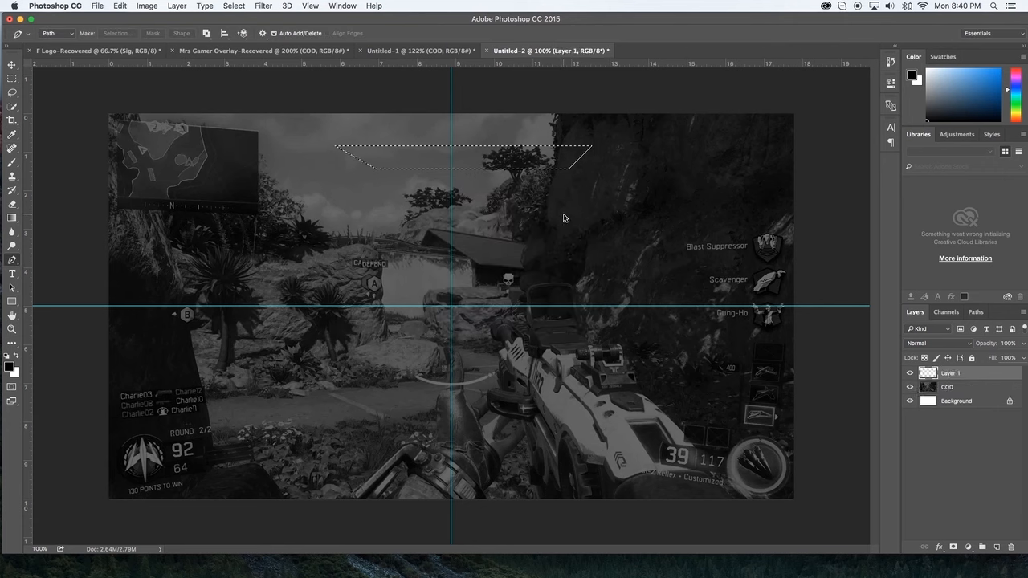
key(super+BackSpace)
key(super+d)
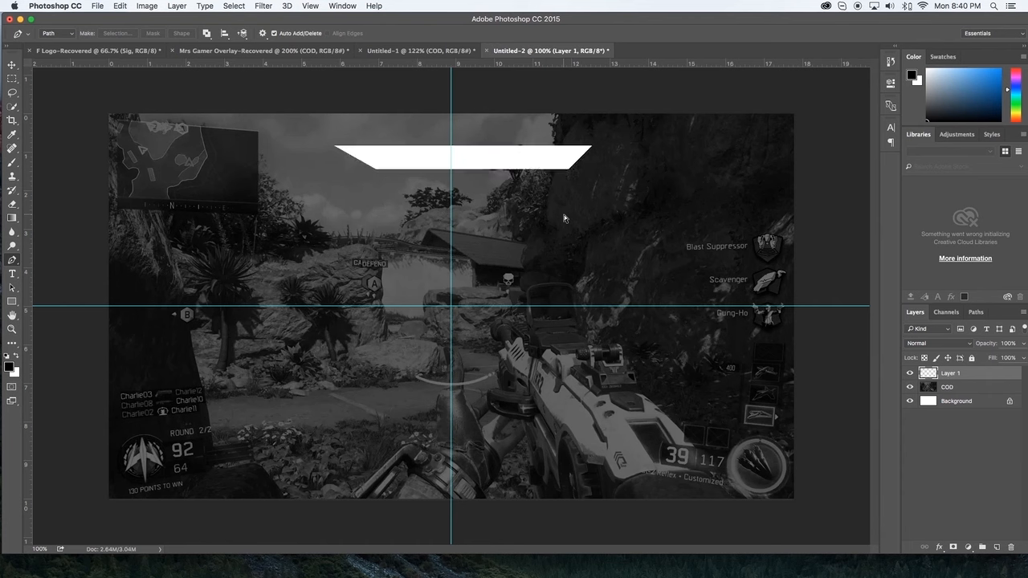
Step: Cut off the white bar's slanted left end with the Rectangular Marquee tool, leaving a straight vertical edge
key(m)
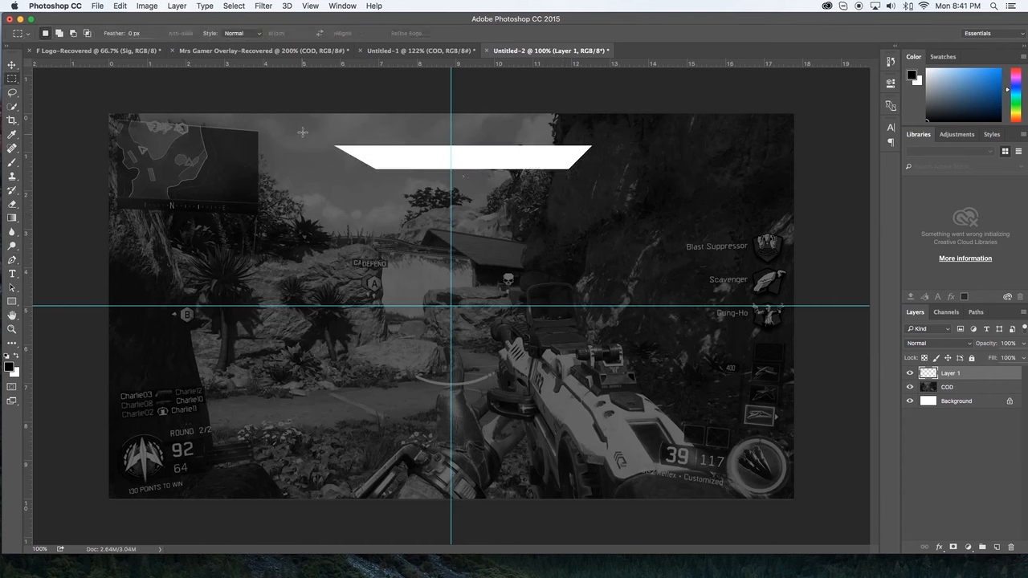
drag(303, 128, 376, 206)
key(BackSpace)
key(super+d)
Step: Move the trimmed bar so its straight end lines up with the vertical centre guide
key(v)
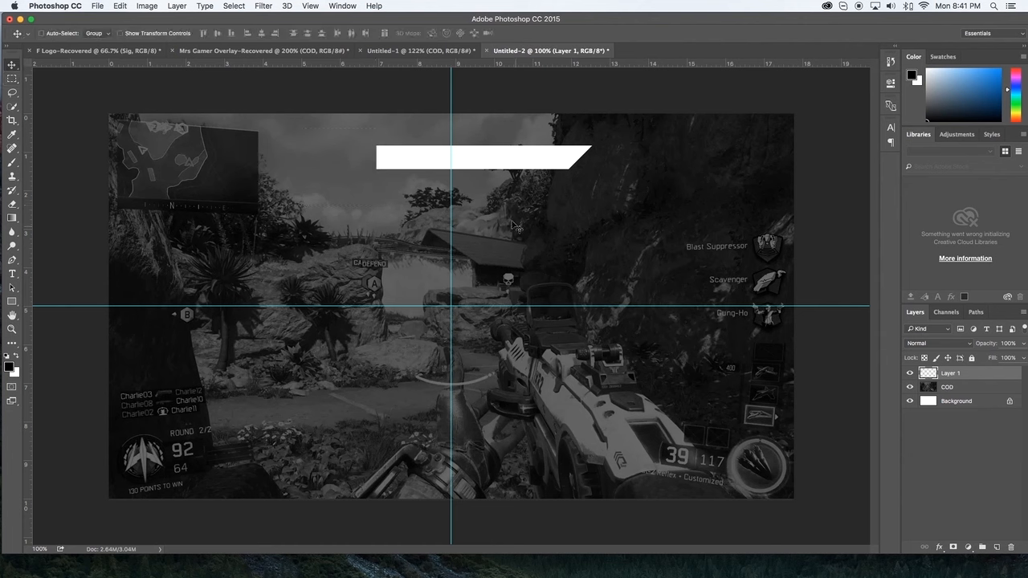
drag(512, 179, 586, 174)
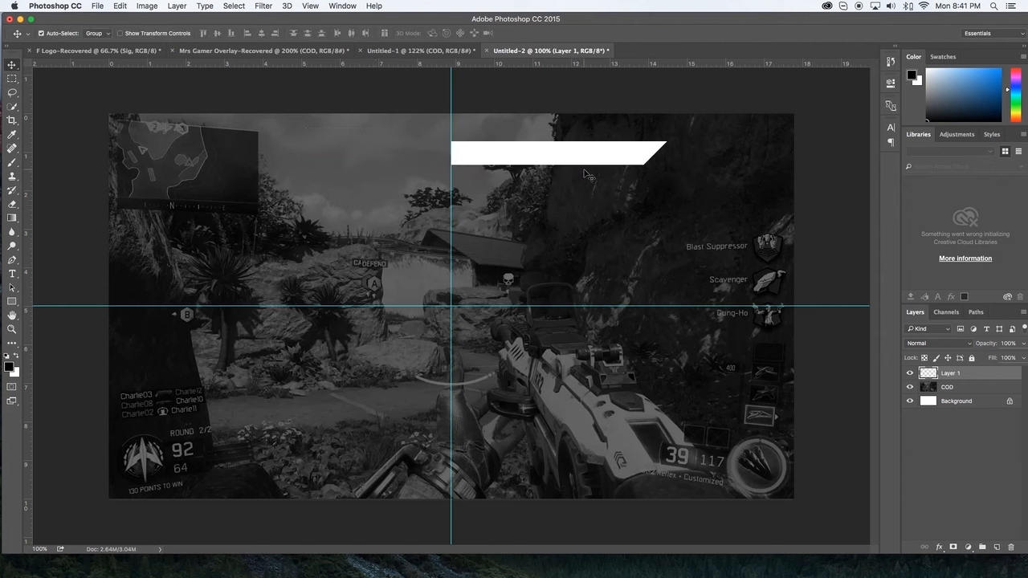
key(super+h)
key(Escape)
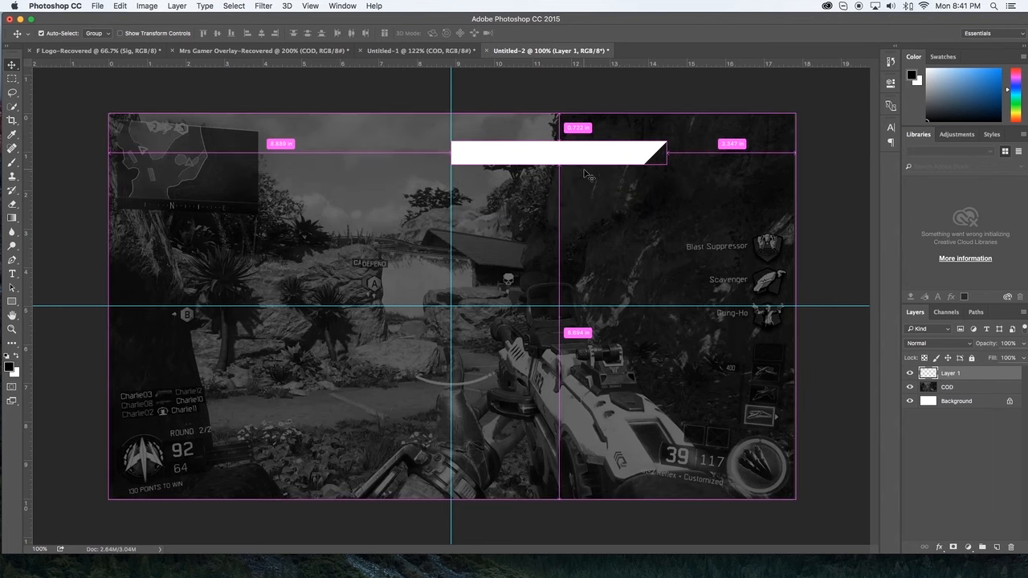
Step: Duplicate the bar, flip the copy horizontally, and overlap it to the left to form a symmetrical trapezoid
key(super+j)
key(super+t)
right_click(582, 160)
click(658, 293)
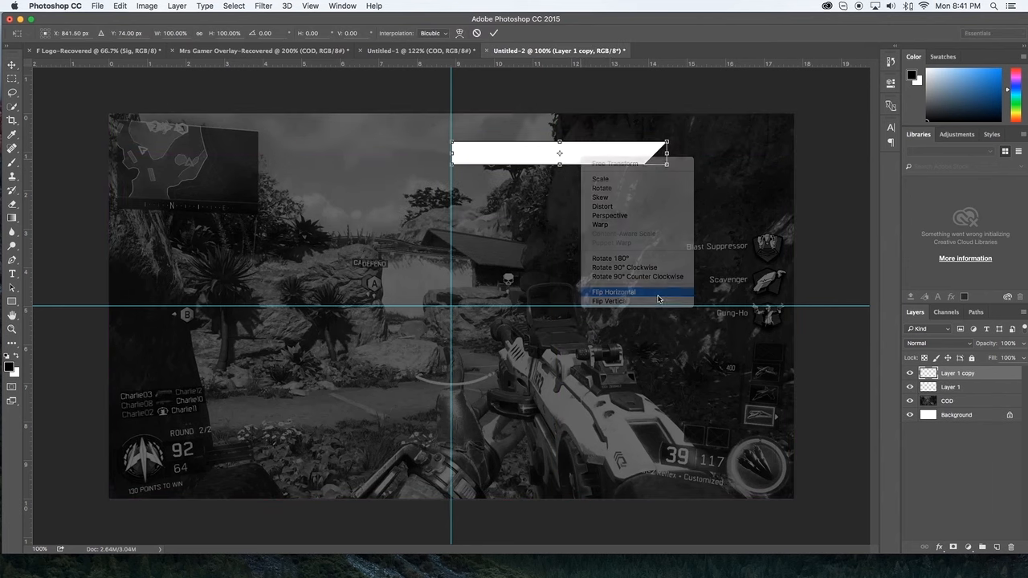
key(Return)
drag(660, 203, 521, 184)
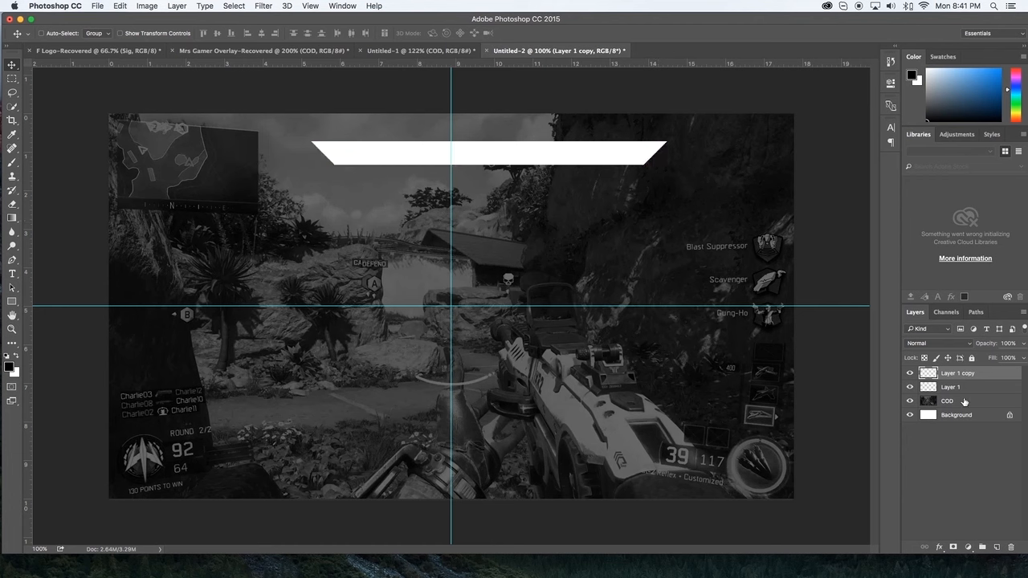
Step: Merge the two bar layers and centre the merged bar on the vertical guide
shift+click(963, 391)
key(super+e)
drag(641, 262, 601, 254)
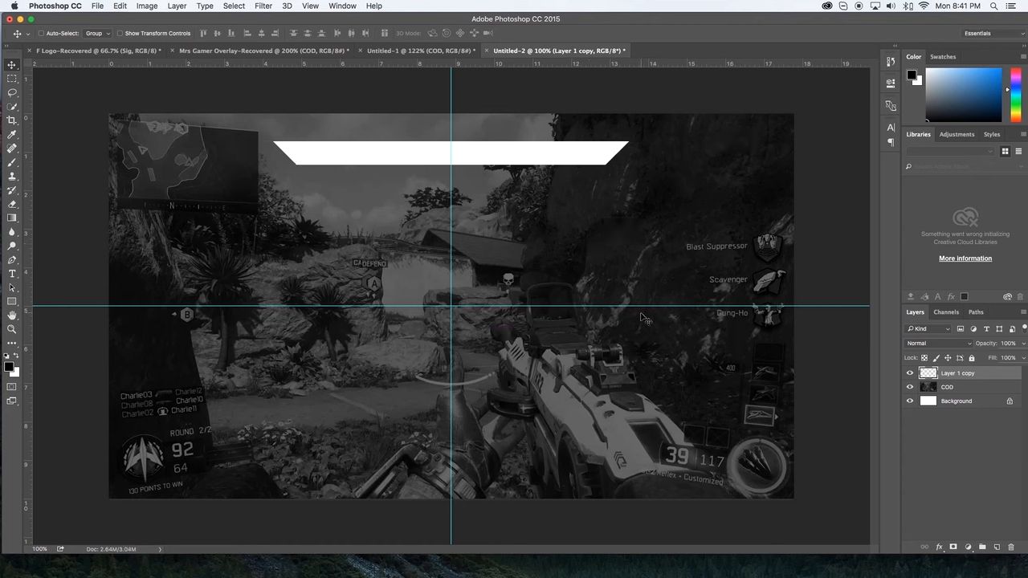
Step: Place Backing.png from the Obey folder on the Desktop as an embedded image
click(104, 6)
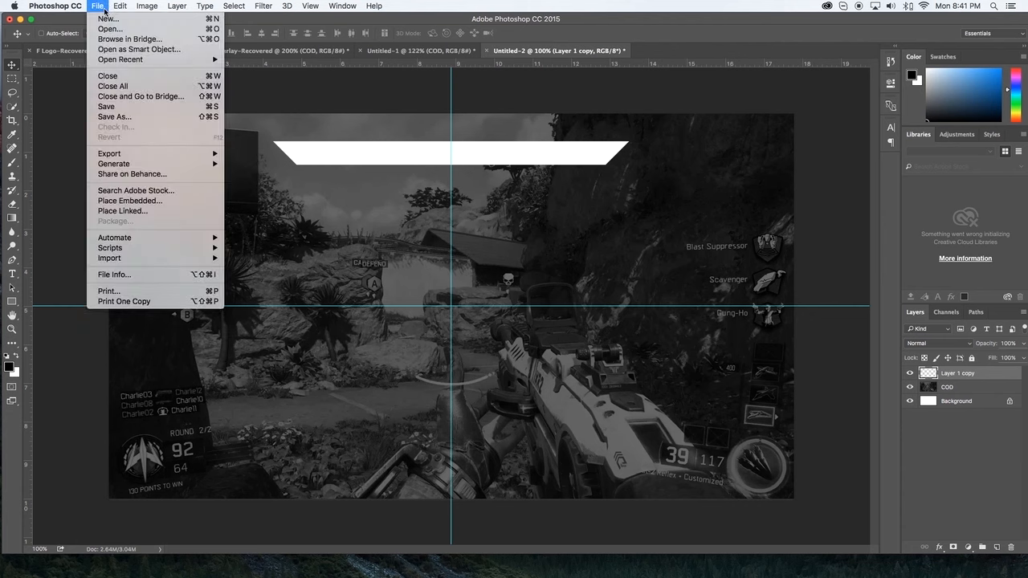
click(170, 207)
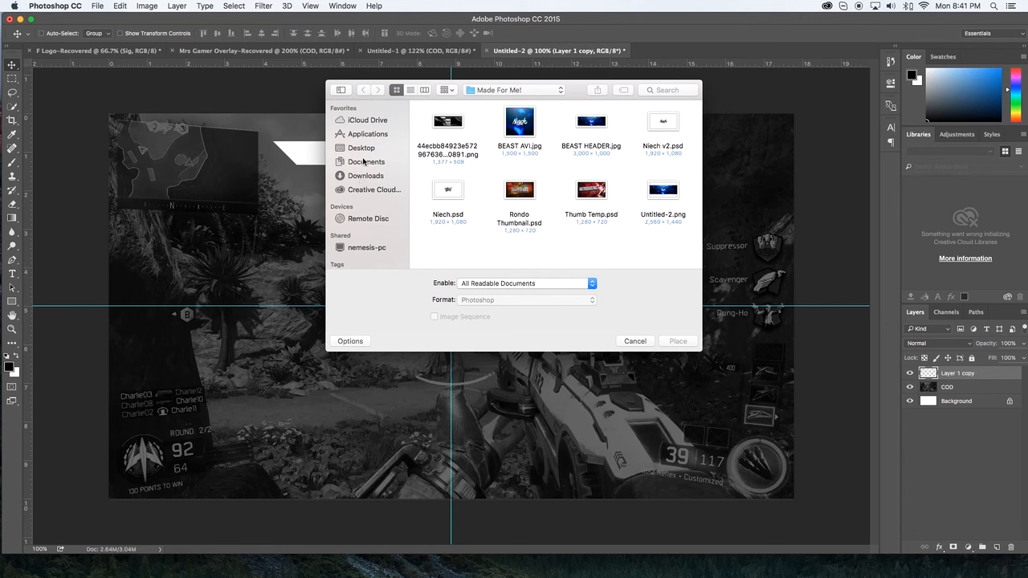
click(362, 149)
scroll(466, 197, down, 3)
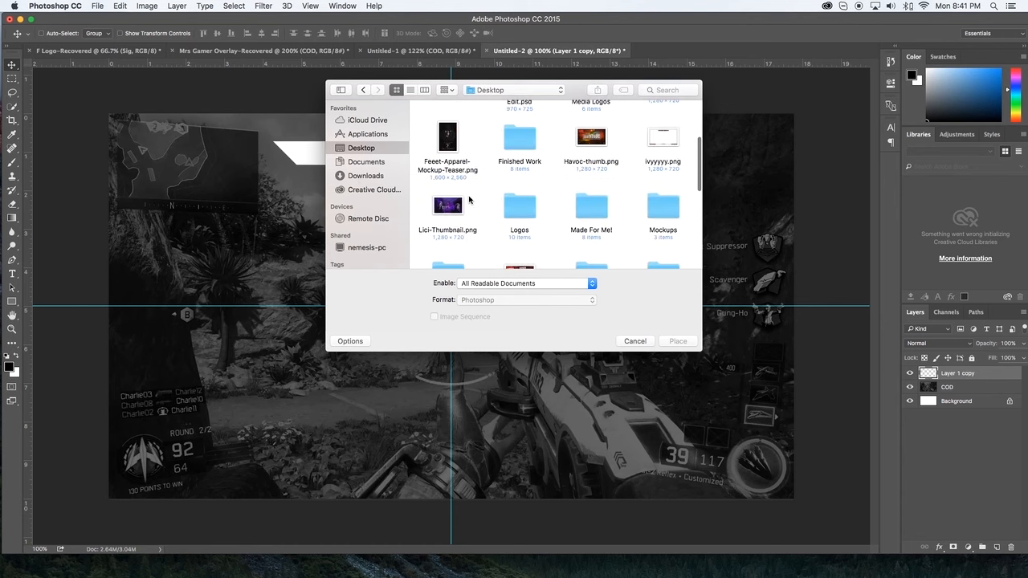
scroll(470, 199, down, 3)
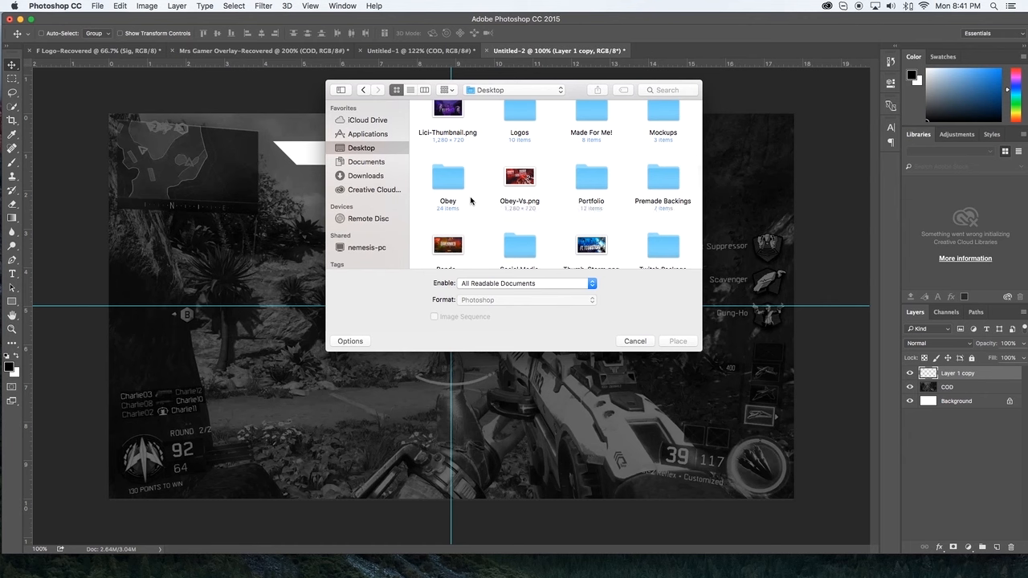
click(450, 184)
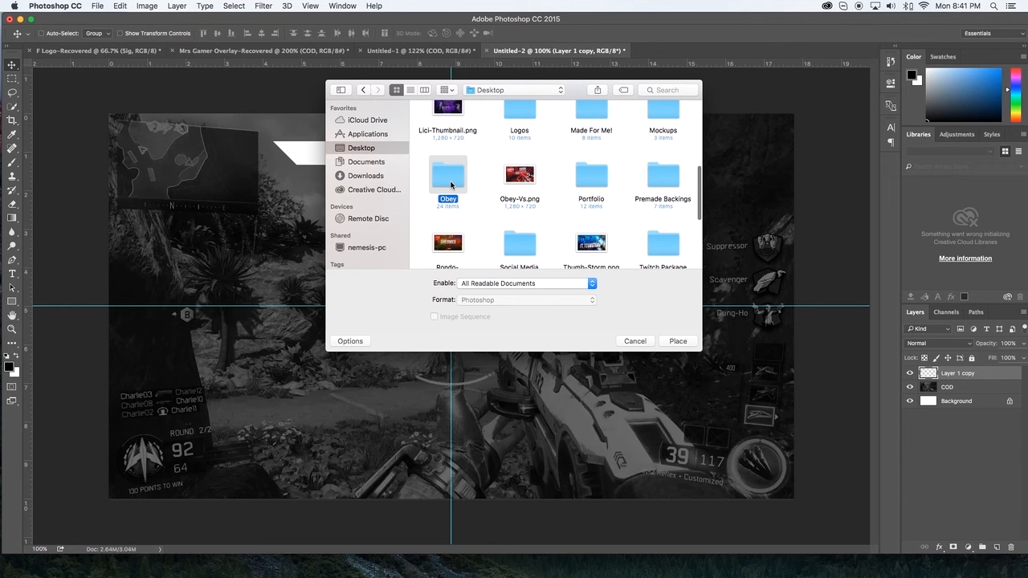
double_click(451, 184)
click(452, 125)
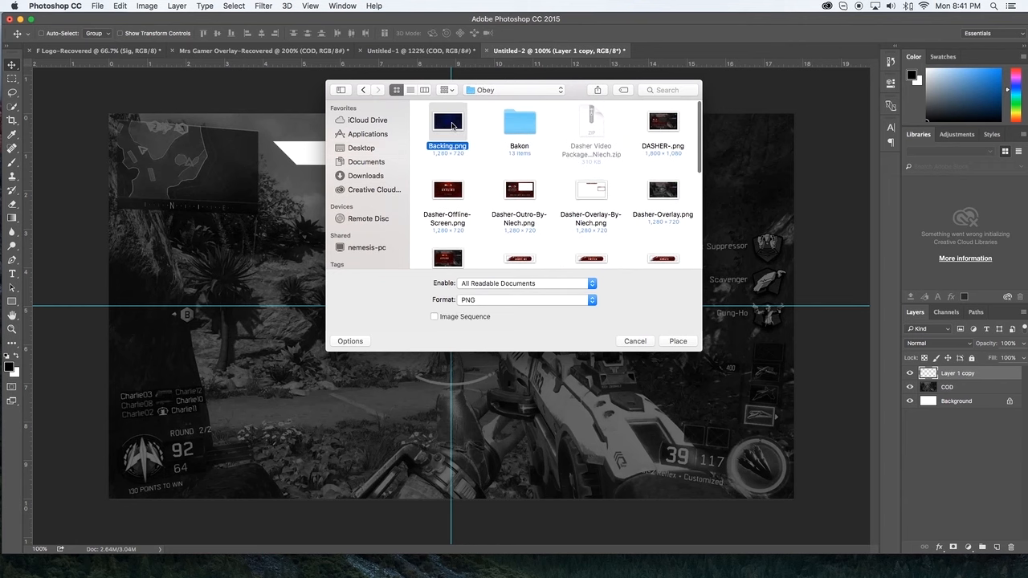
double_click(452, 125)
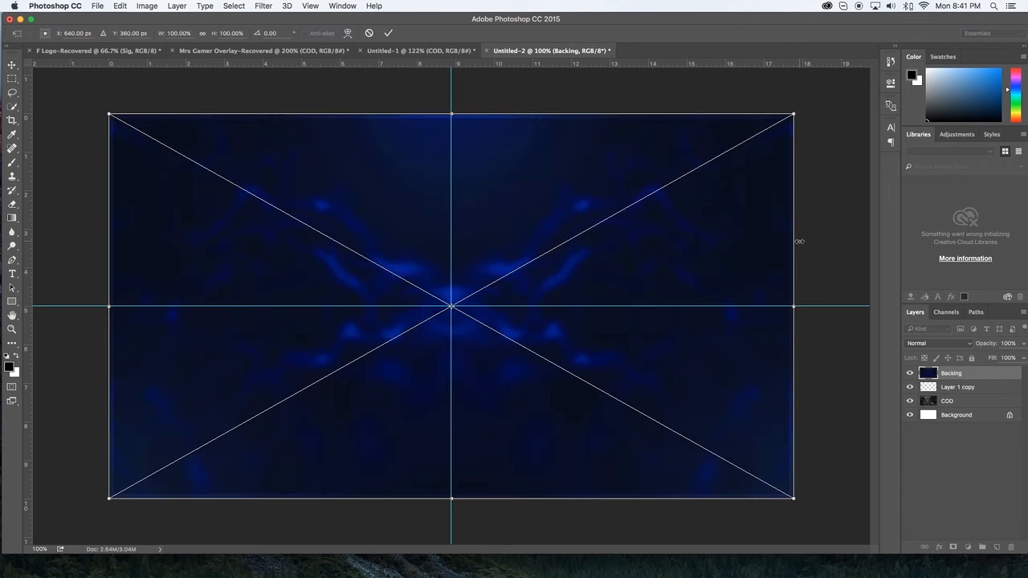
Step: Scale the Backing image down to about 86% and centre it over the white bar
drag(794, 113, 571, 328)
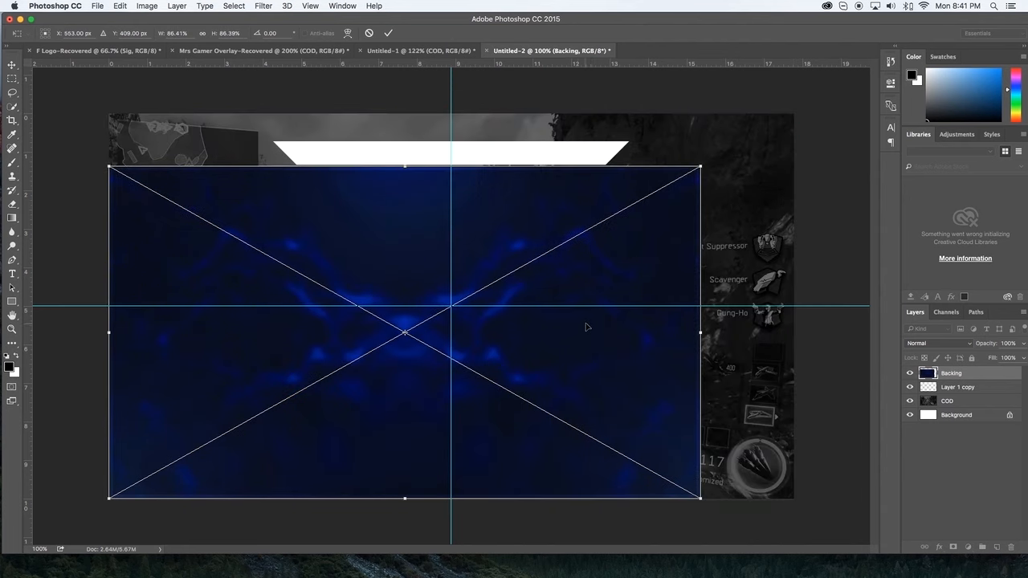
drag(607, 336, 650, 156)
key(Return)
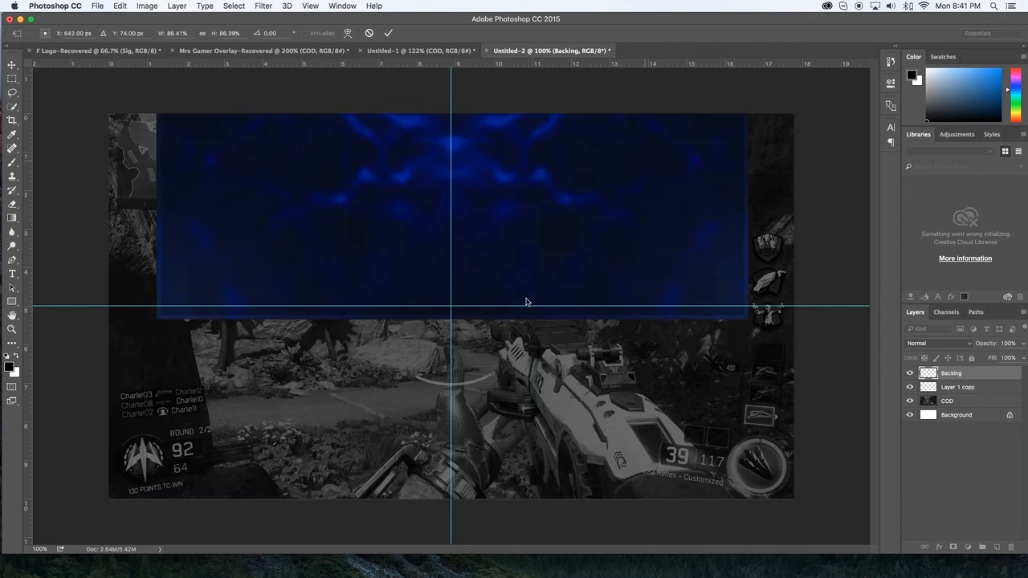
Step: Clip the Backing layer to the bar and shift it slightly down to adjust the visible texture
alt+click(973, 379)
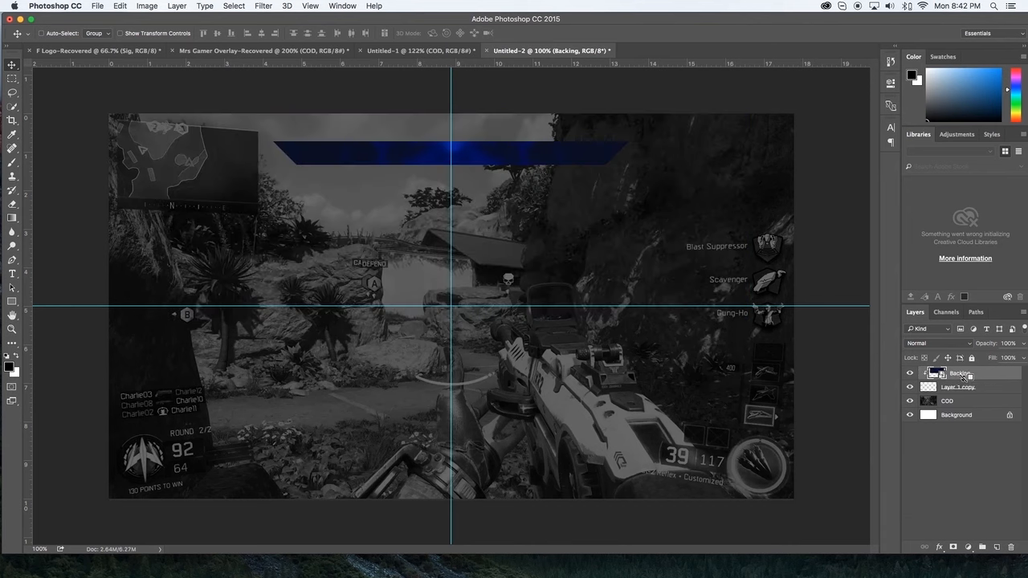
alt+click(965, 378)
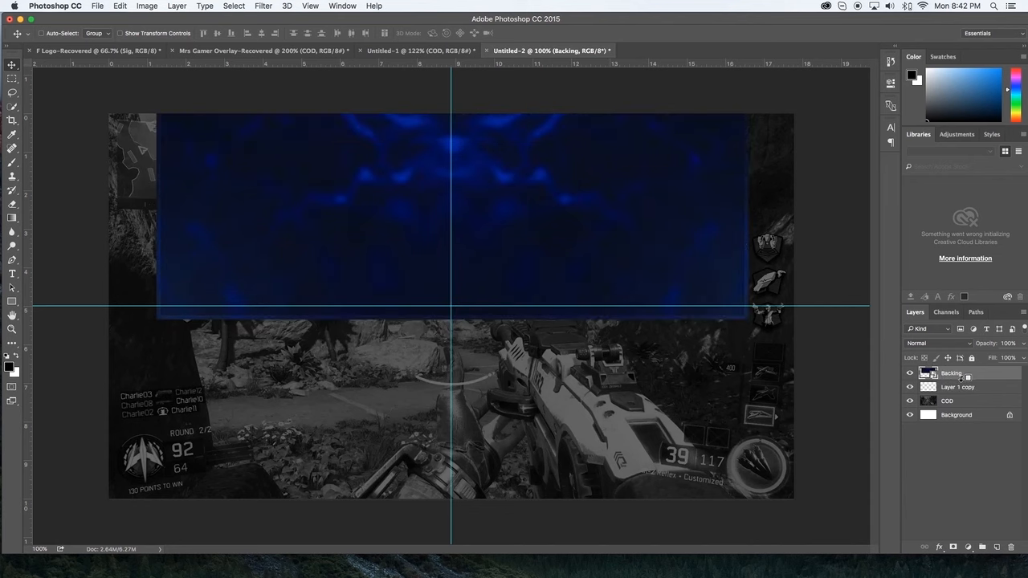
alt+click(965, 379)
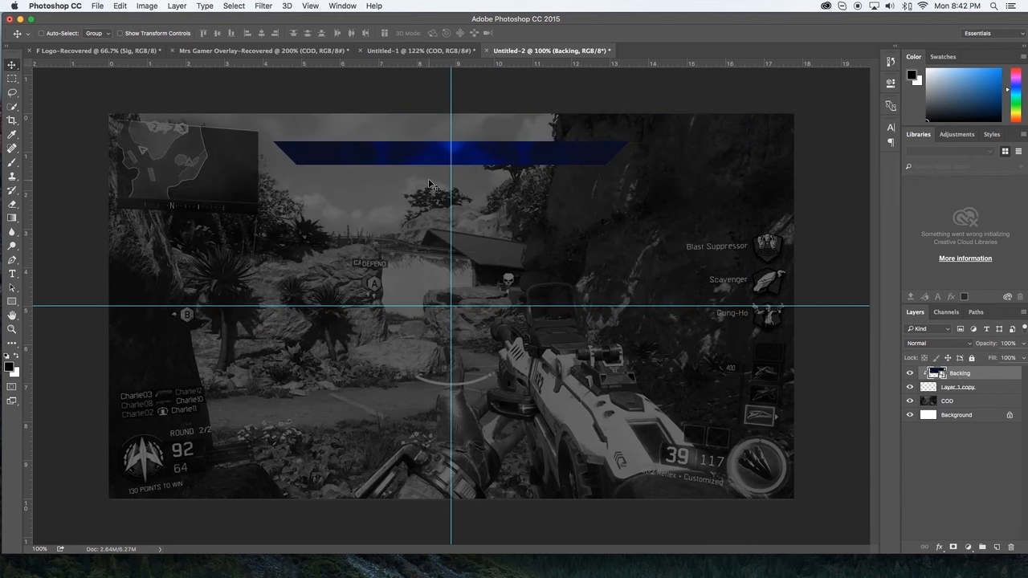
drag(495, 146, 496, 157)
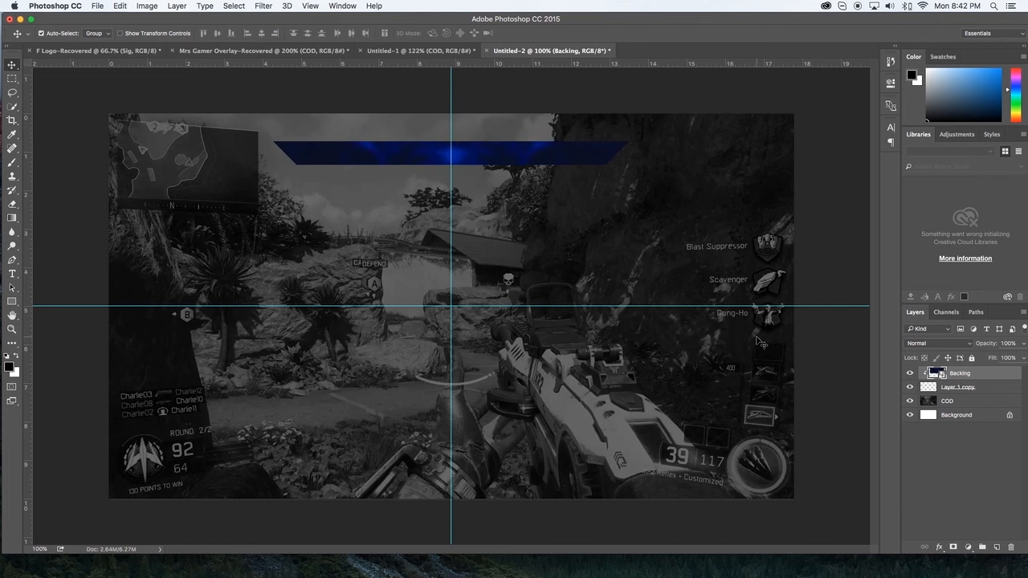
Step: Add a new layer on top and paint three soft white spots over and around the bar with a 250 px brush
key(super+shift+n)
key(Return)
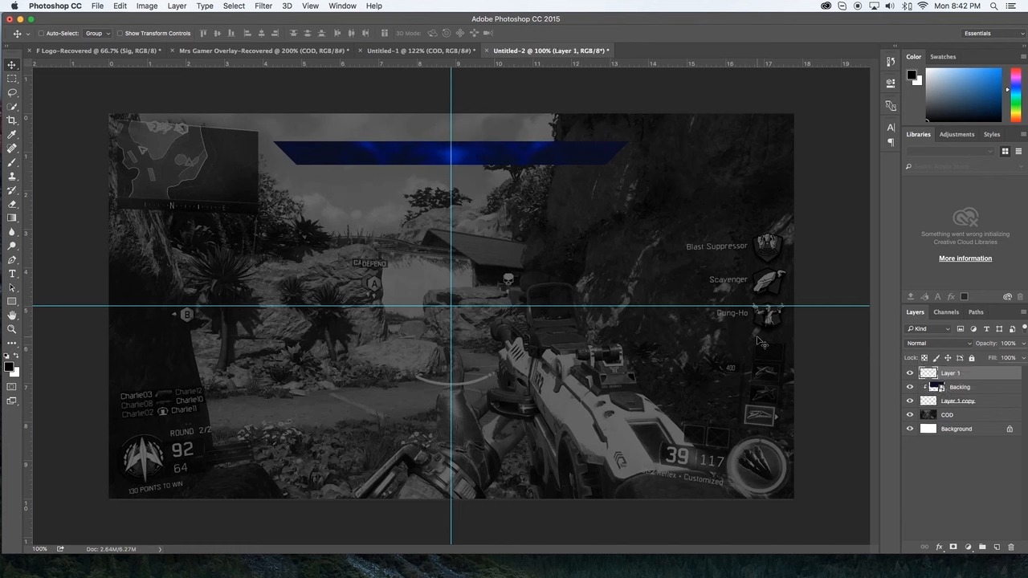
key(b)
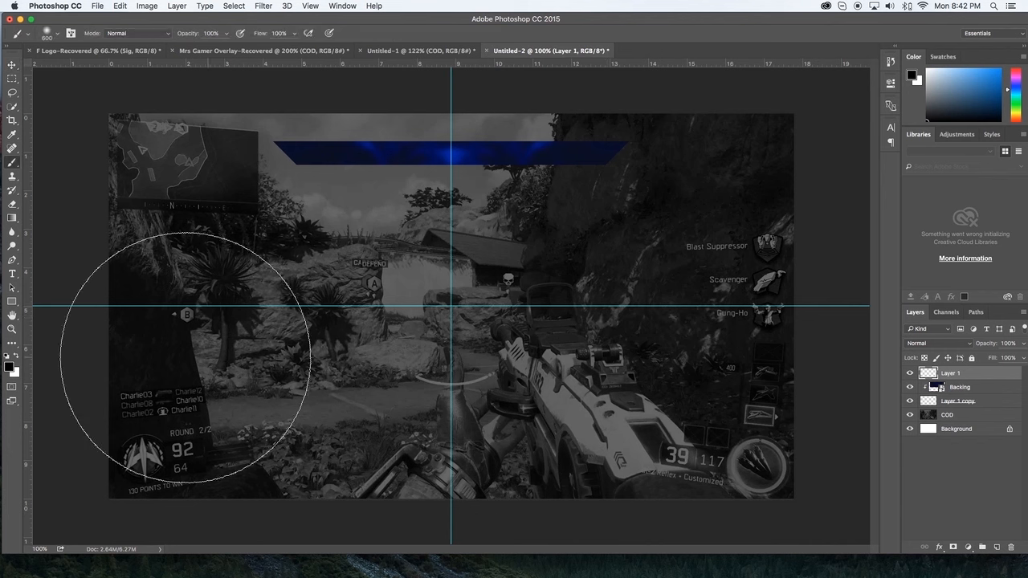
click(17, 357)
key(bracketleft)
key(bracketleft)
key(bracketleft)
key(bracketleft)
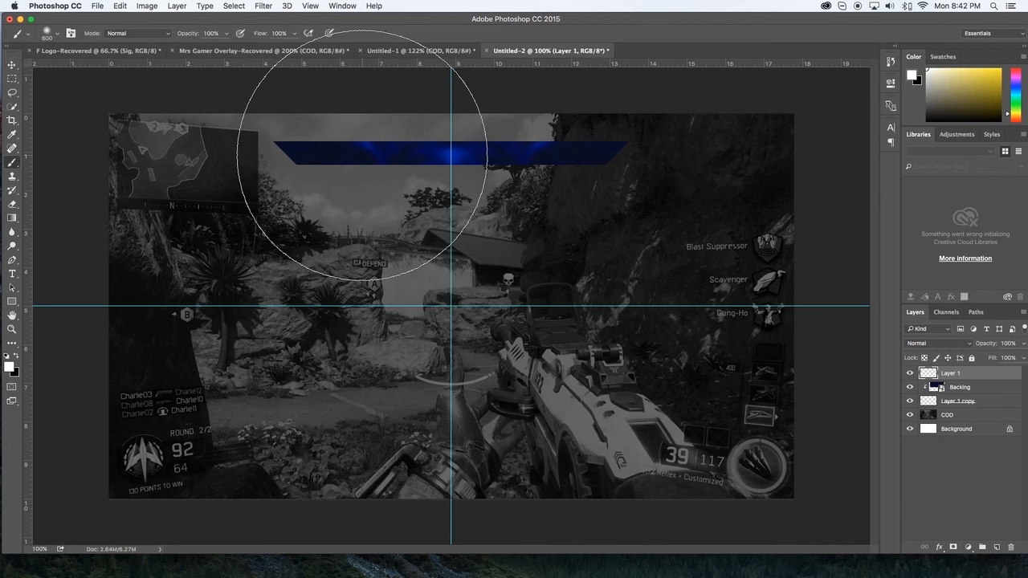
click(312, 125)
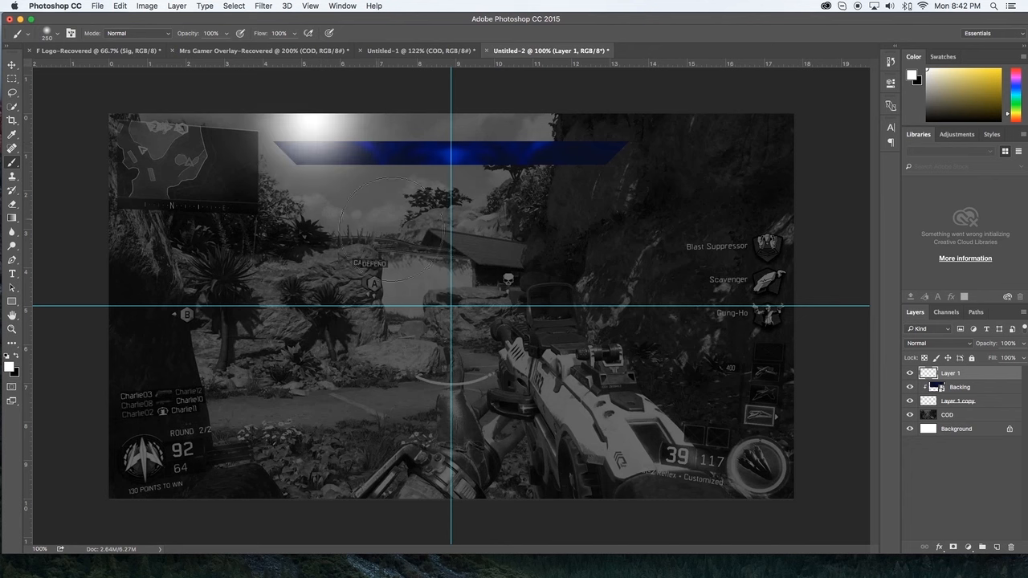
click(540, 193)
click(451, 122)
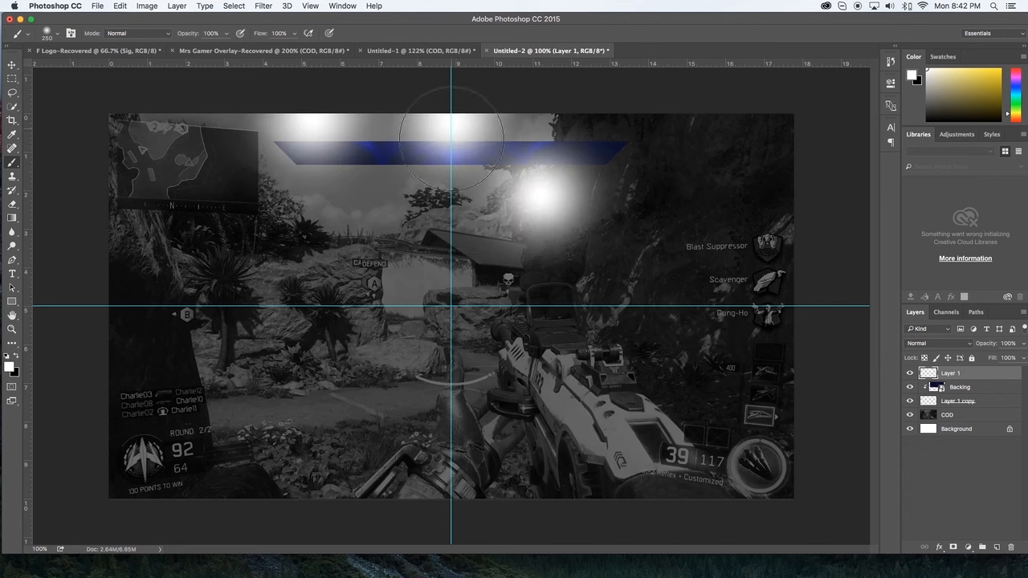
Step: Trim the white highlights to the bar's shape by deleting everything outside the bar layer's outline
super+click(930, 402)
key(super+shift+i)
key(Delete)
key(super+d)
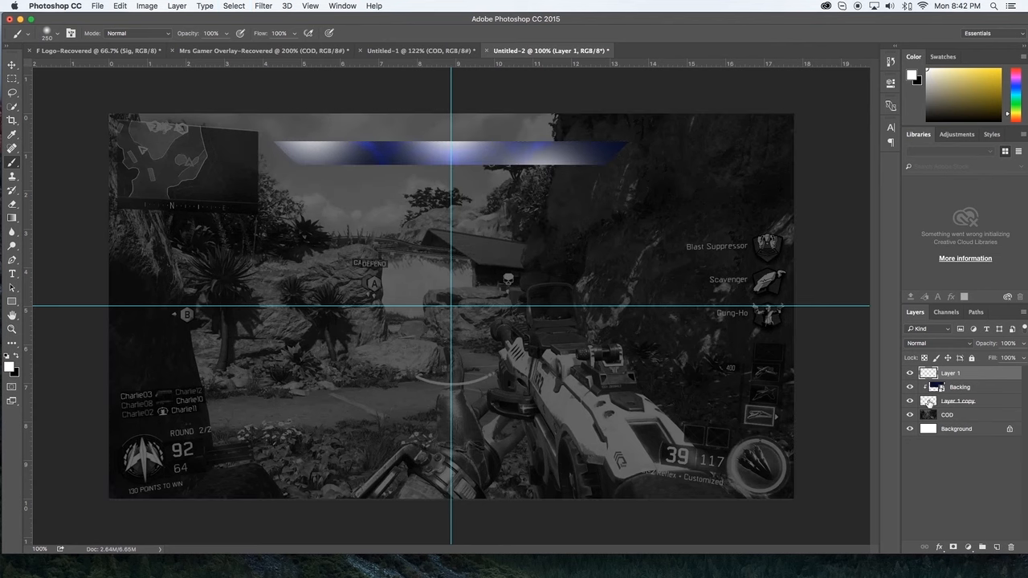
Step: Set the highlight layer's blend mode to Overlay and its opacity to 62%
click(940, 344)
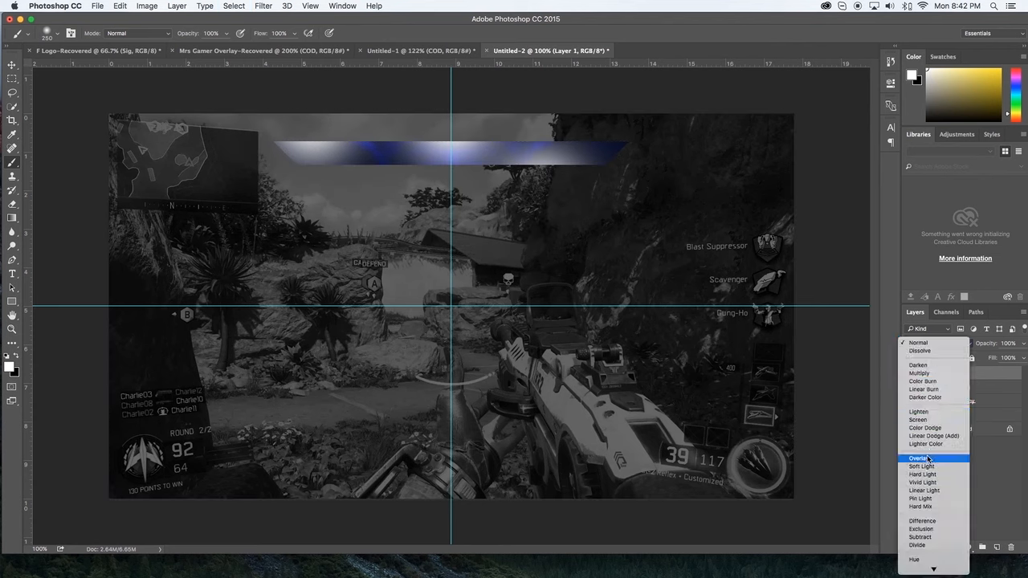
click(928, 458)
click(1024, 343)
drag(1021, 357, 1004, 357)
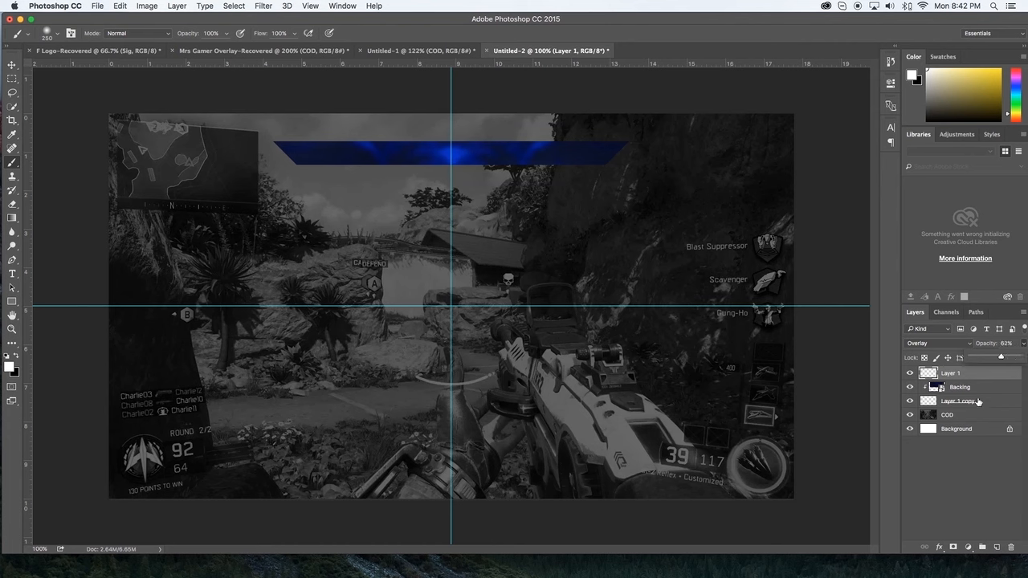
click(981, 380)
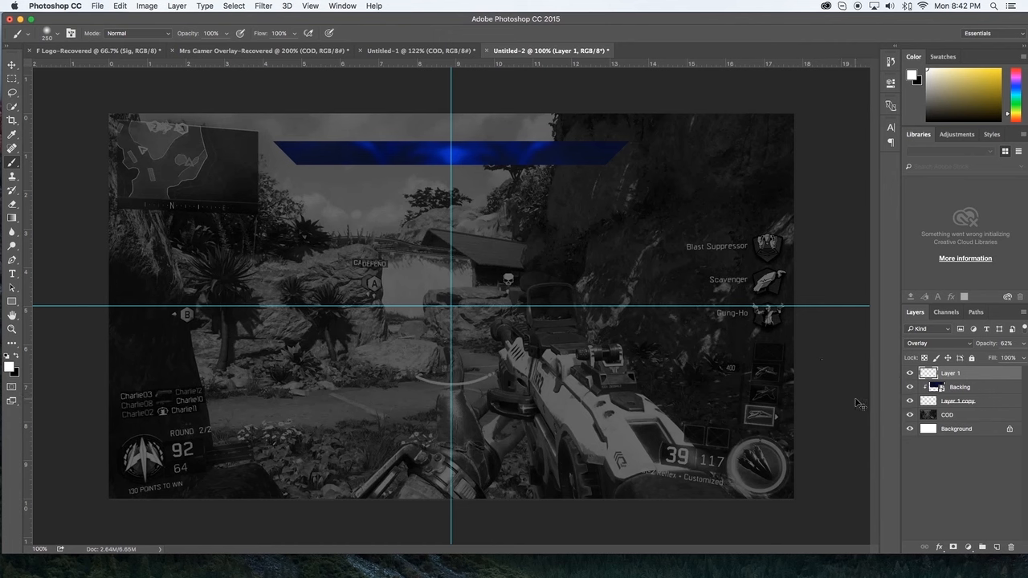
Step: Add a new layer above COD and start a Pen path just below the bar's upper-left corner
click(962, 416)
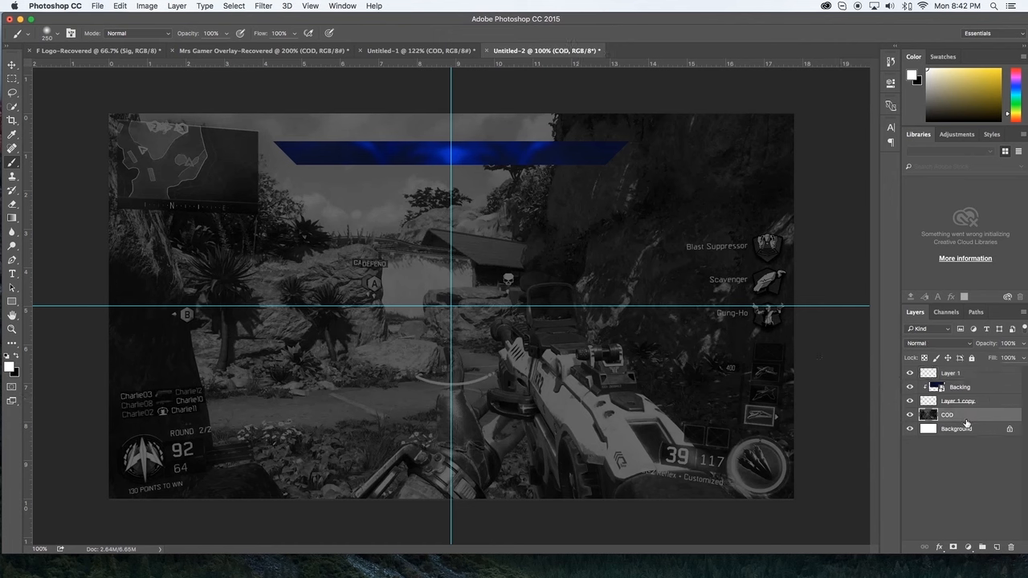
key(super+shift+n)
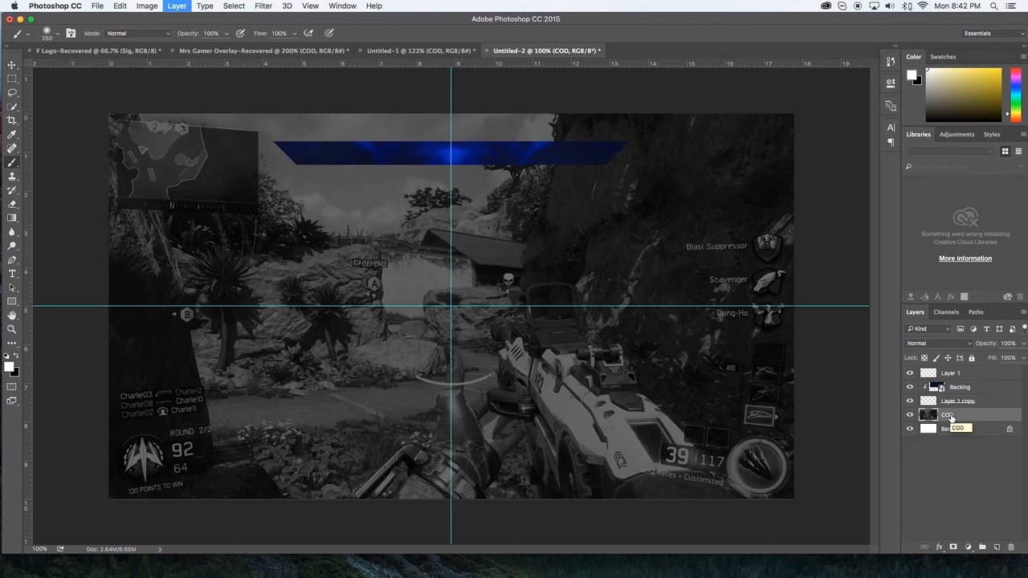
key(Return)
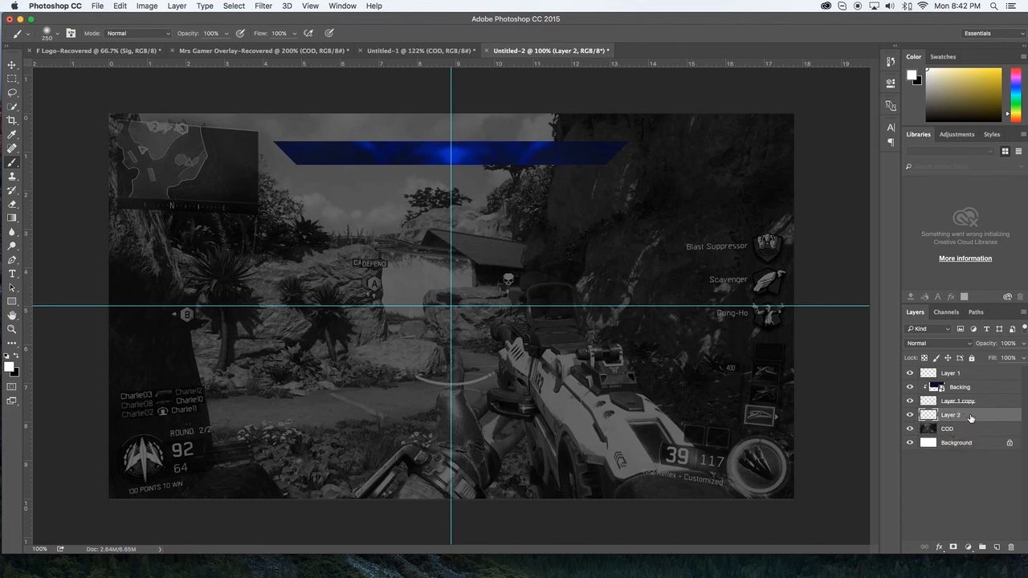
key(p)
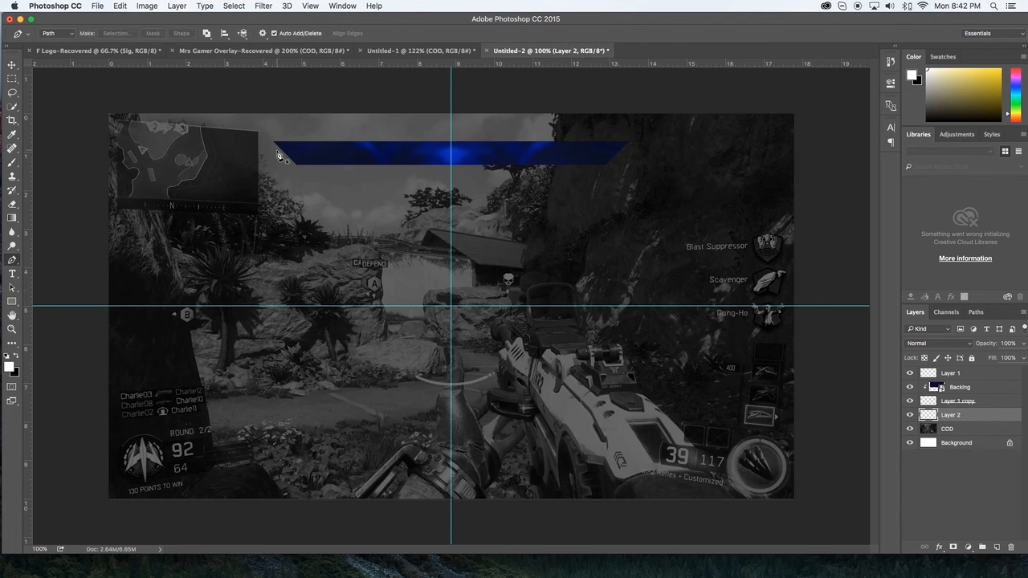
click(274, 146)
click(624, 146)
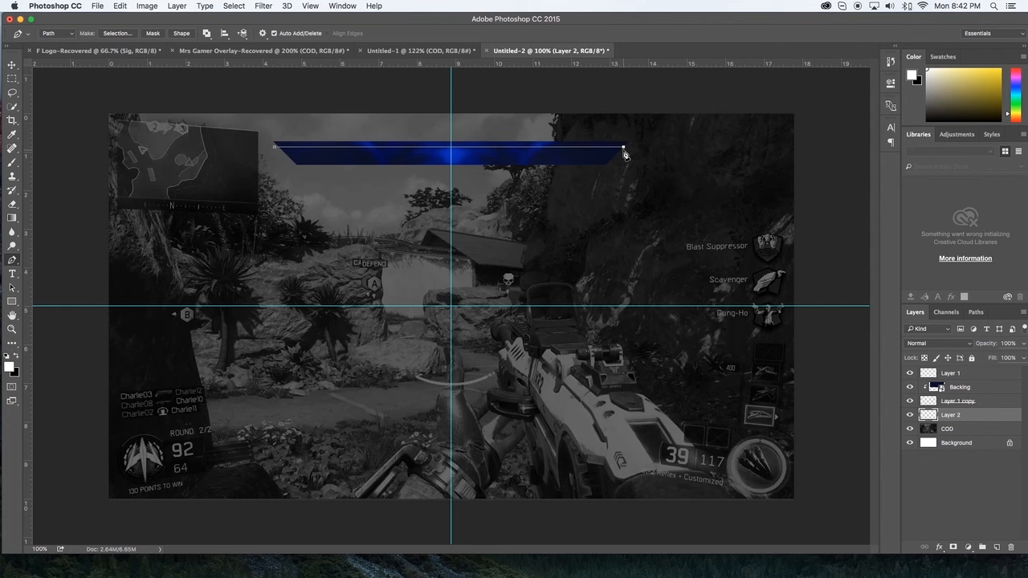
key(super+z)
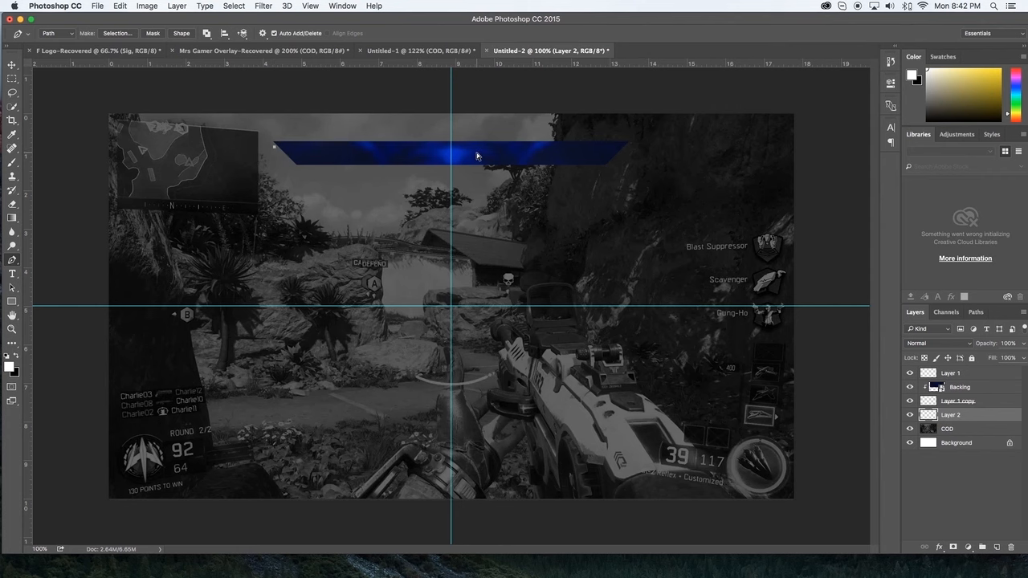
Step: Extend the path straight across to the bar's right end and down parallel to its slanted right edge
key(super+plus)
key(super+plus)
scroll(476, 156, up, 8)
scroll(477, 156, left, 4)
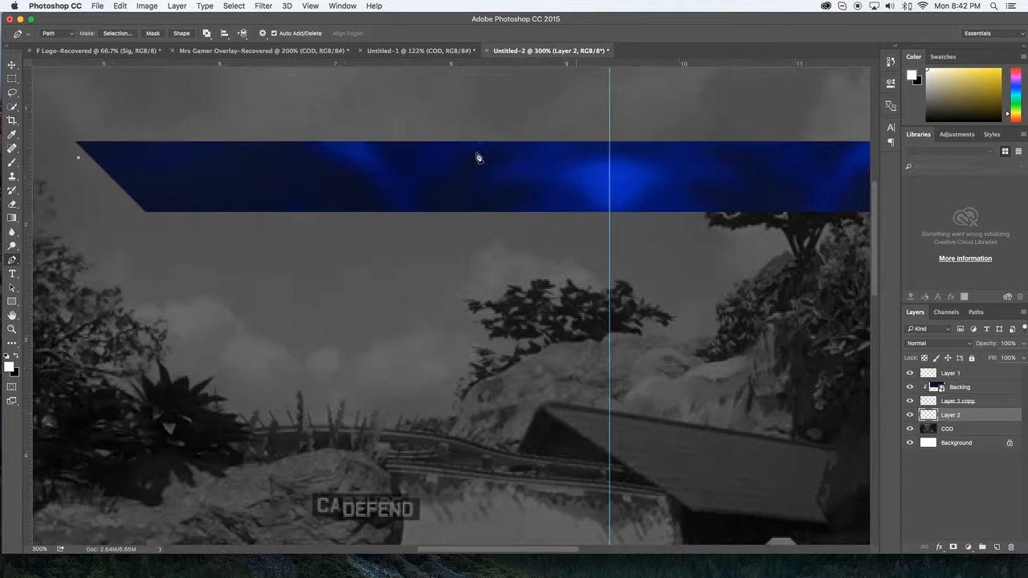
scroll(476, 156, up, 3)
scroll(473, 156, right, 5)
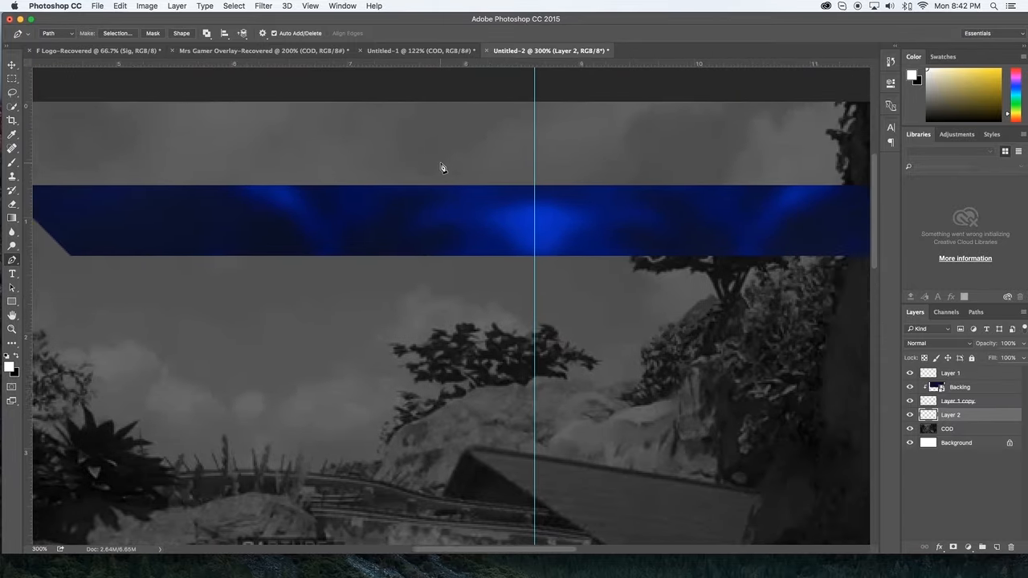
scroll(443, 168, right, 10)
scroll(498, 170, right, 11)
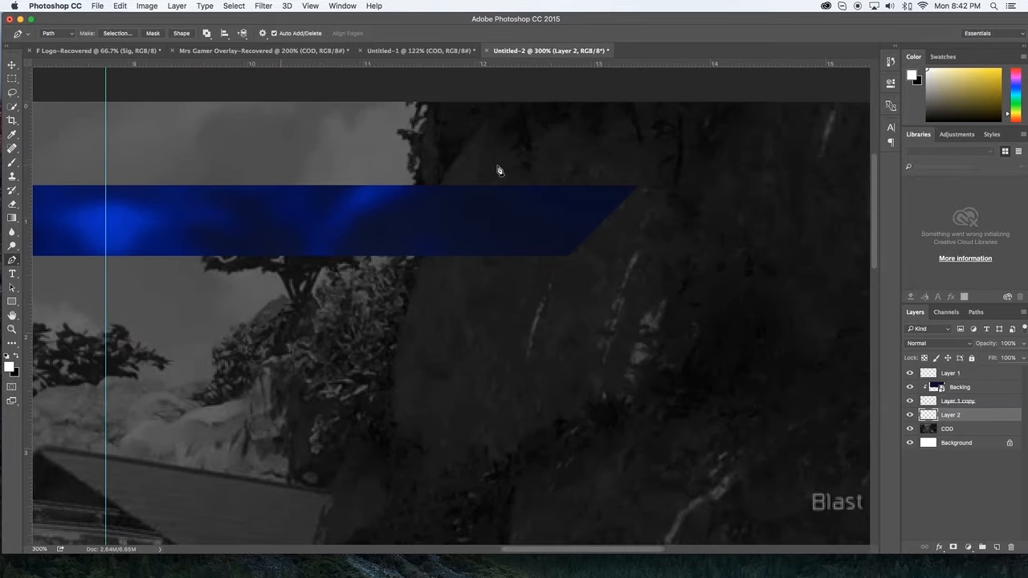
click(638, 201)
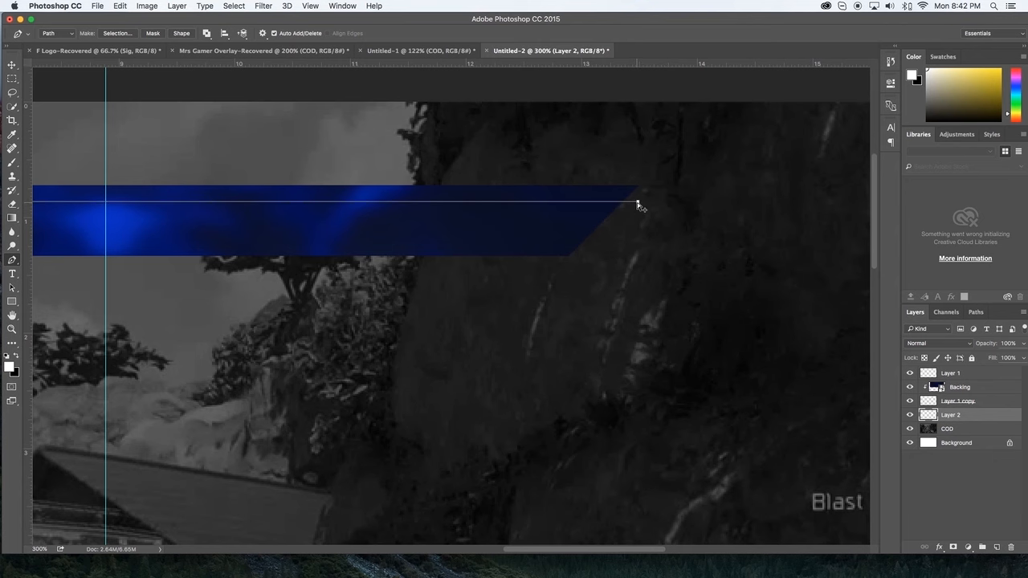
key(super+z)
click(636, 201)
scroll(638, 205, left, 13)
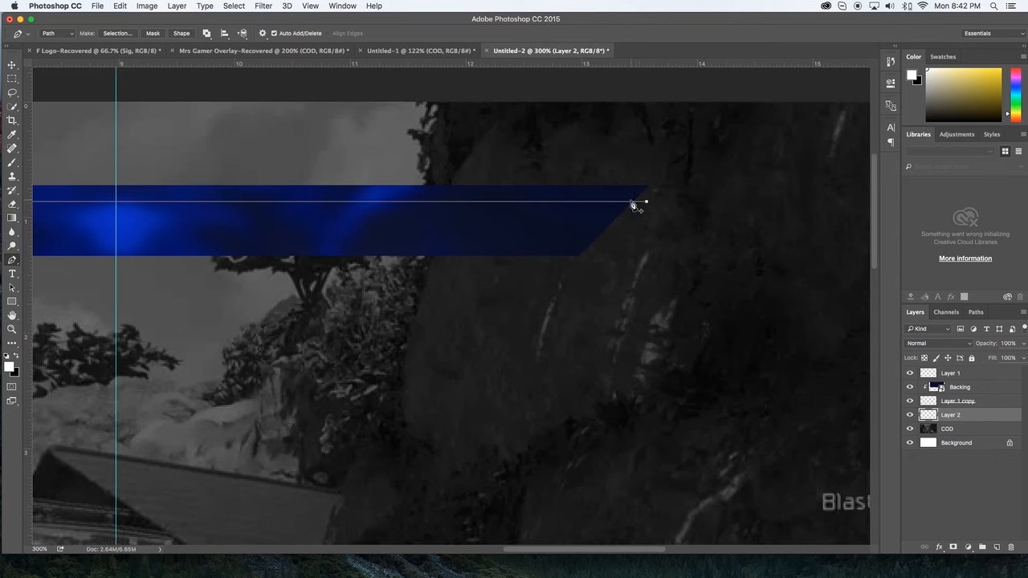
scroll(634, 208, right, 9)
click(684, 251)
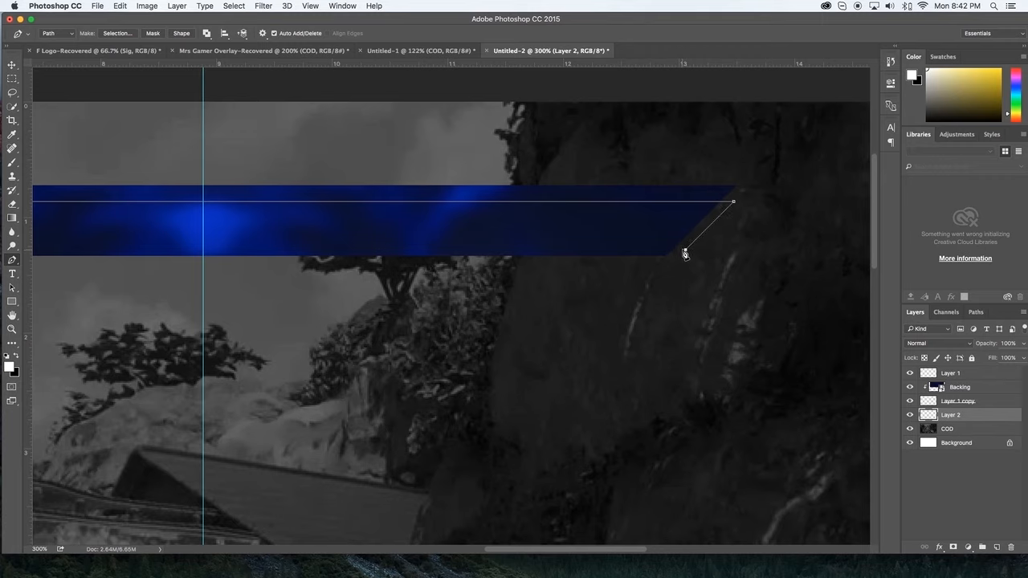
Step: Run the path back near the bar's lower edge and close it parallel to the slanted left edge
scroll(682, 254, left, 20)
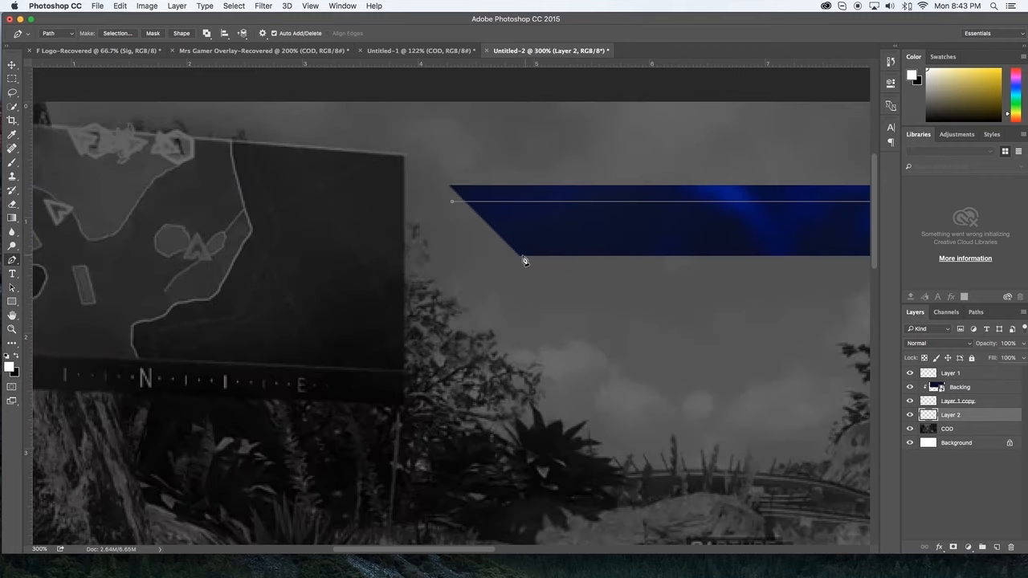
click(506, 250)
key(super+z)
click(497, 250)
click(453, 203)
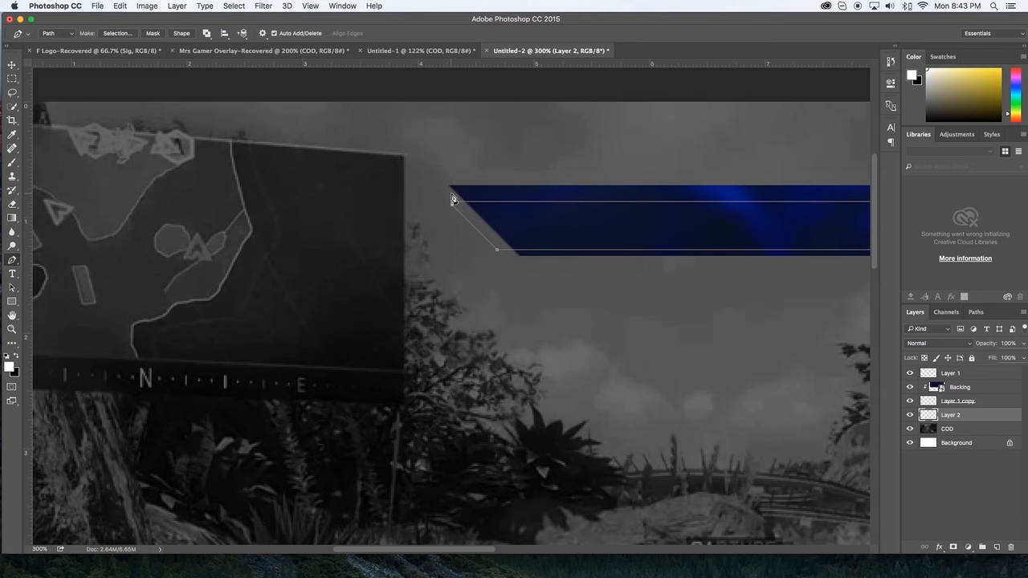
key(alt+super+z)
key(alt+super+z)
right_click(501, 248)
click(494, 249)
click(499, 250)
click(393, 144)
click(451, 202)
Step: Turn the closed path into a selection with 0 px feather, fill it with white on Layer 2, and deselect
right_click(495, 211)
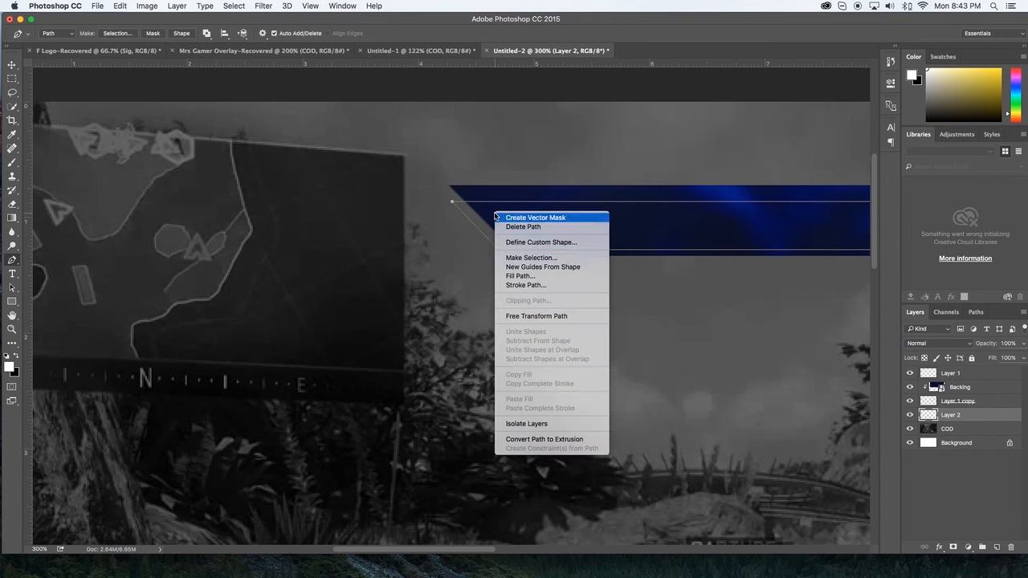
click(564, 258)
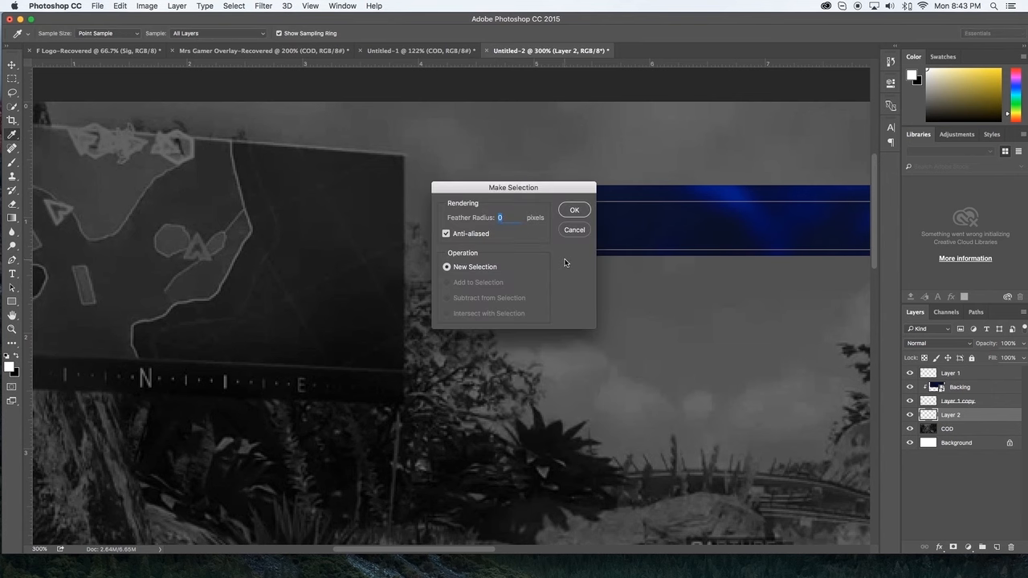
key(Return)
key(alt+BackSpace)
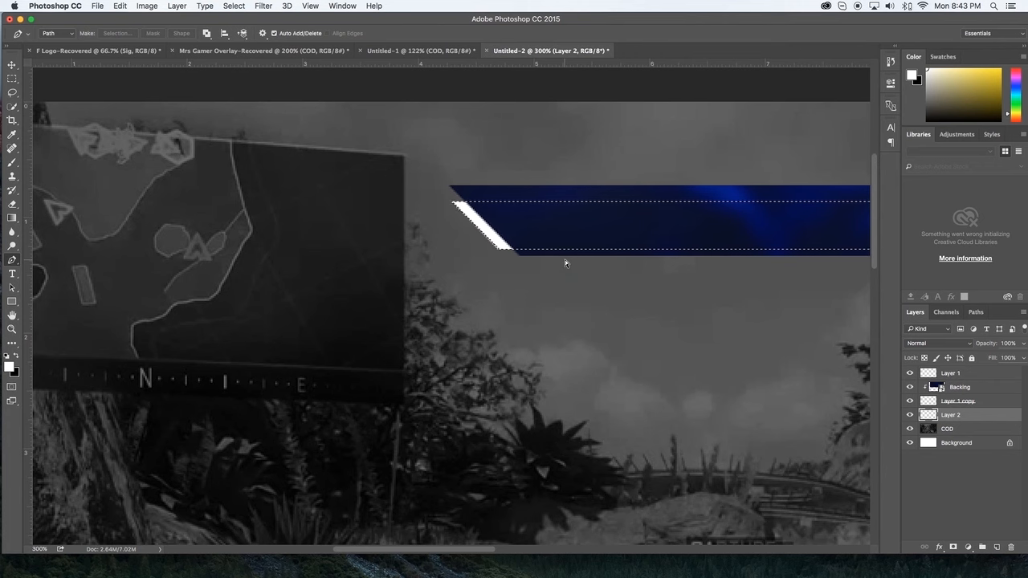
key(super+d)
Step: Add a Drop Shadow to the bar layer, Layer 1 copy, with 53% opacity, 2 px distance and 5 px size
key(super+minus)
key(super+minus)
key(super+minus)
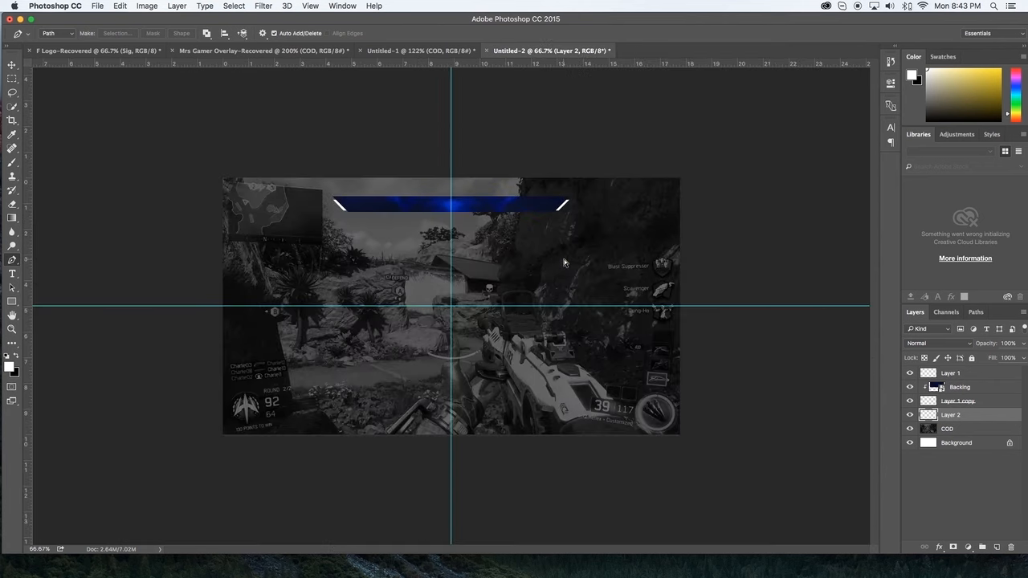
key(super+plus)
key(super+plus)
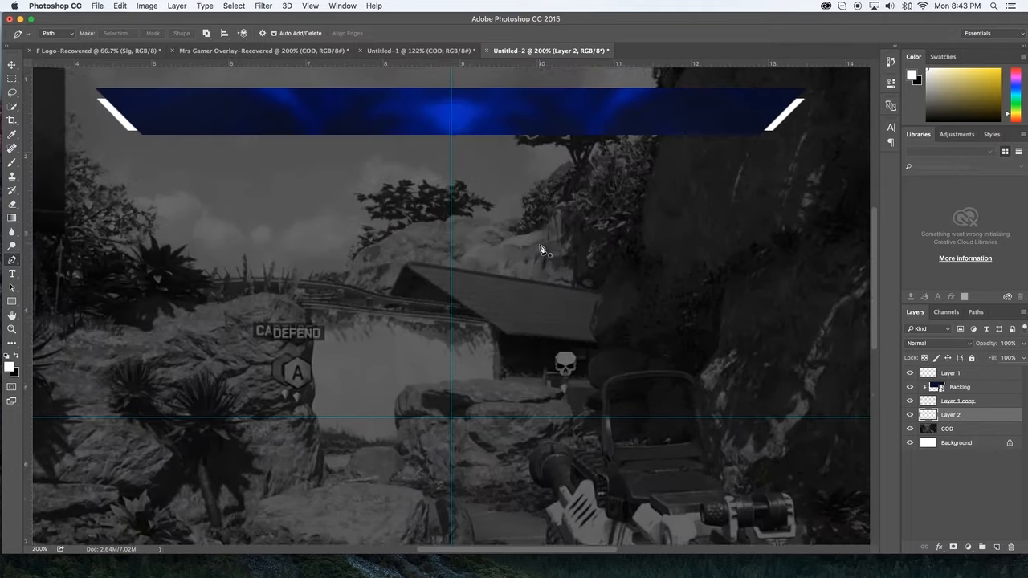
scroll(541, 250, up, 5)
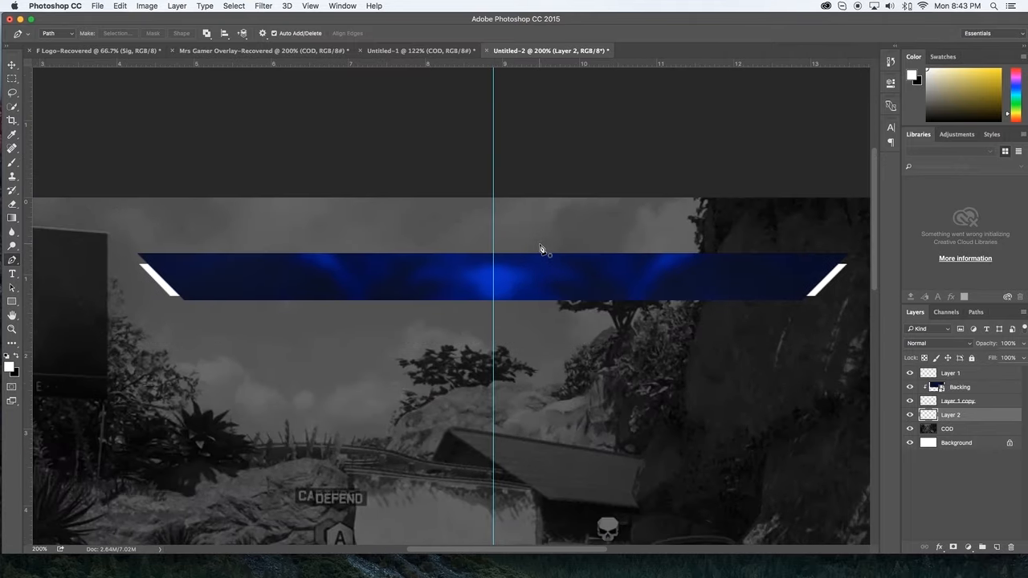
click(996, 402)
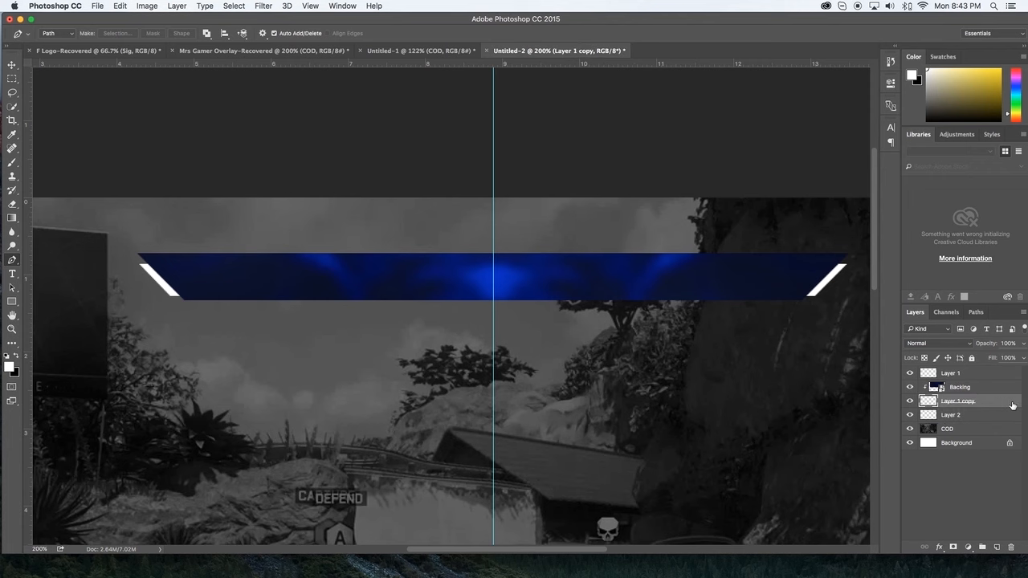
double_click(975, 403)
click(610, 287)
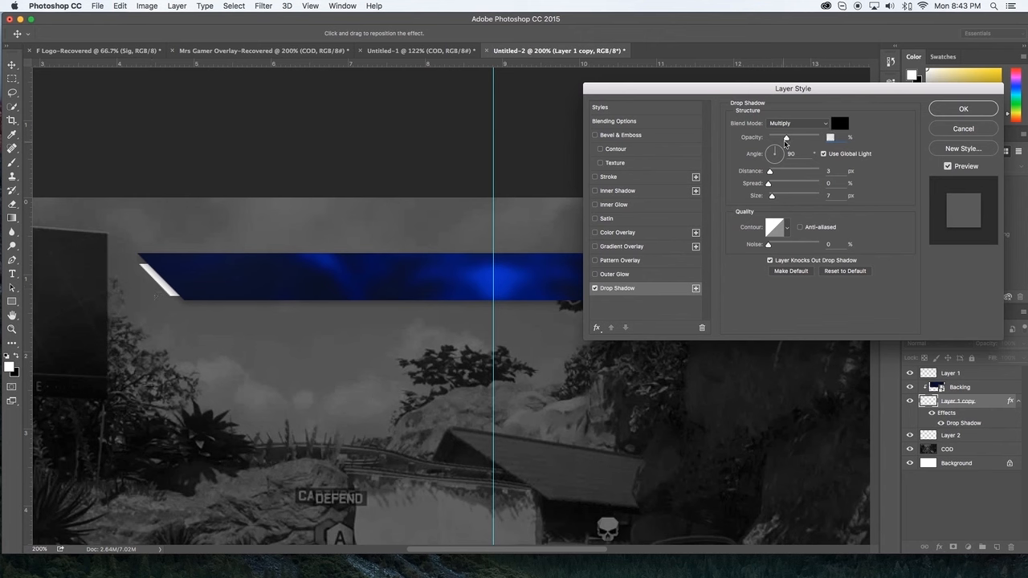
drag(786, 138, 781, 138)
drag(773, 198, 769, 175)
mouse_move(780, 139)
mouse_down()
mouse_move(803, 141)
mouse_move(788, 142)
mouse_up()
drag(768, 198, 773, 199)
drag(788, 140, 796, 139)
key(Return)
Step: Apply a light grey-to-white Gradient Overlay and a Drop Shadow with 53% opacity, 2 px distance and 5 px size to Layer 2
click(979, 436)
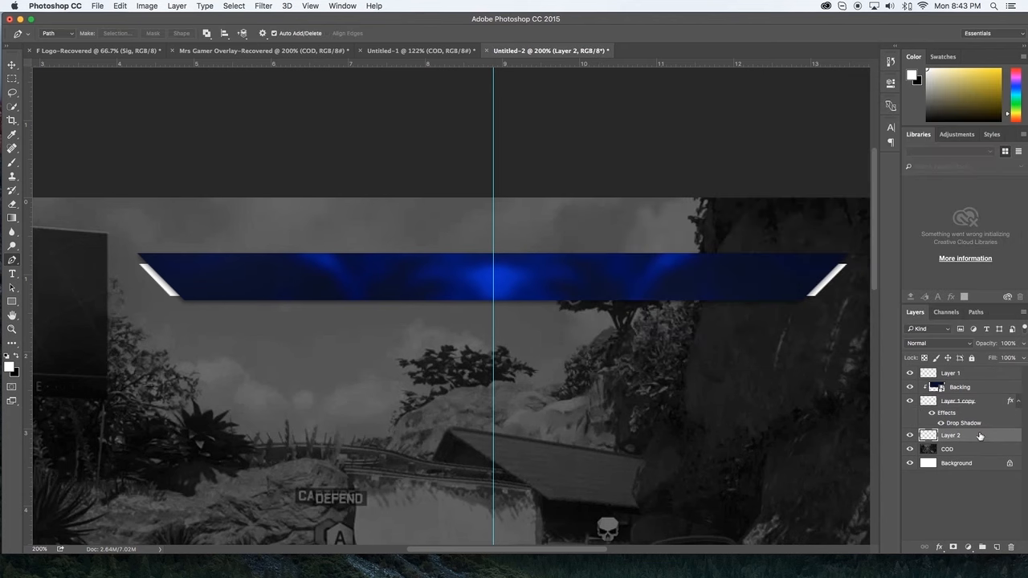
double_click(1014, 435)
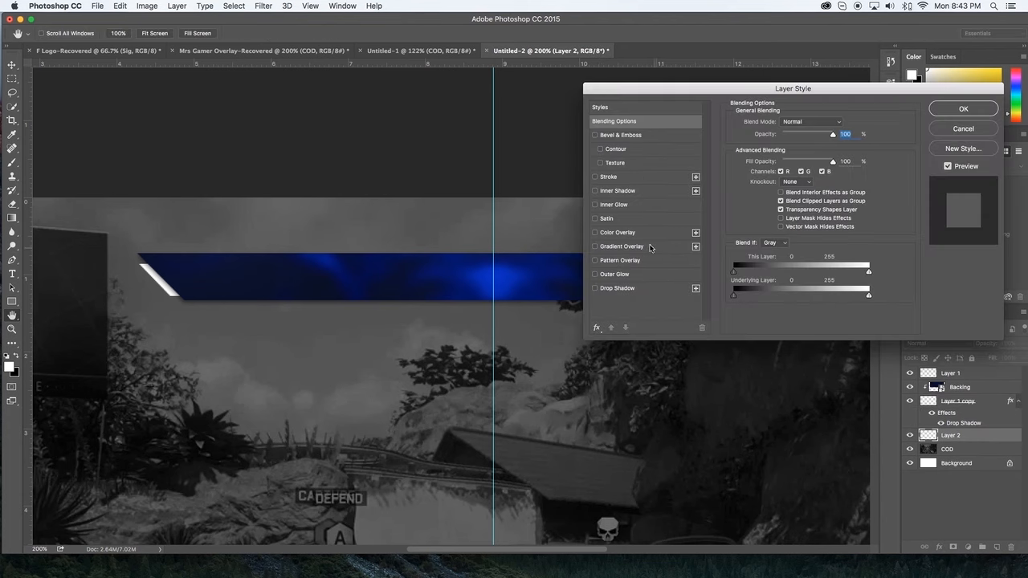
click(618, 248)
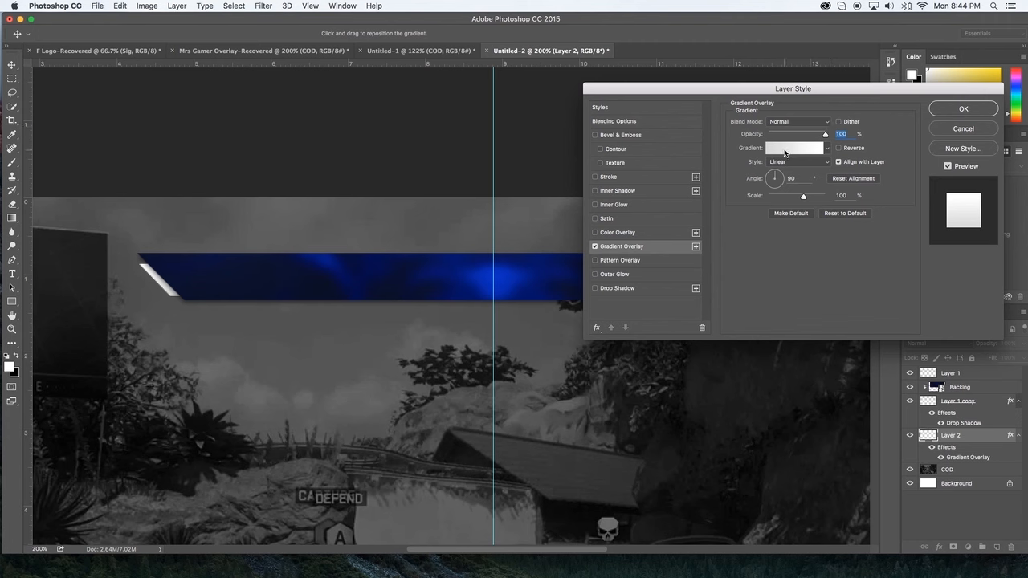
click(618, 288)
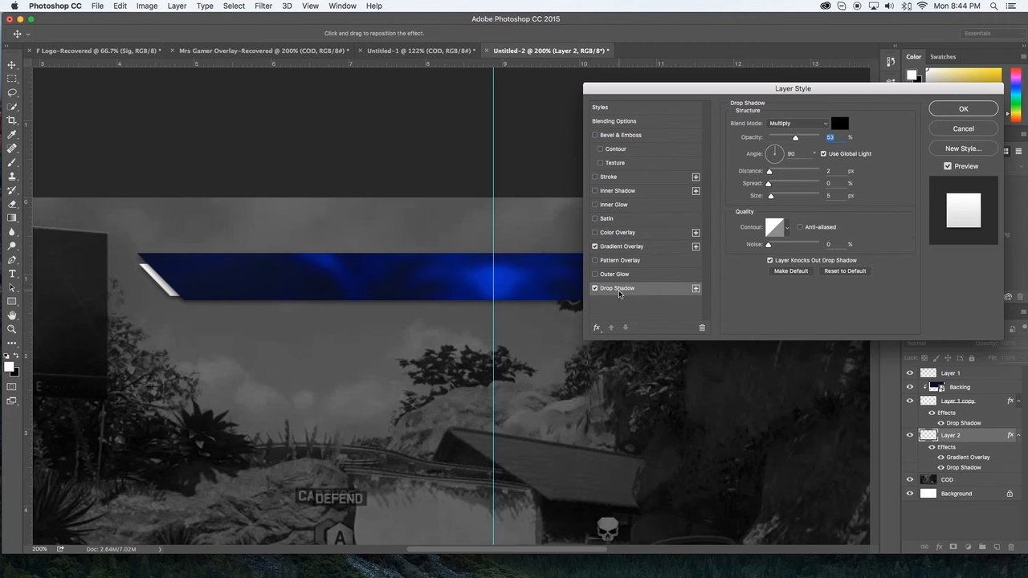
click(957, 111)
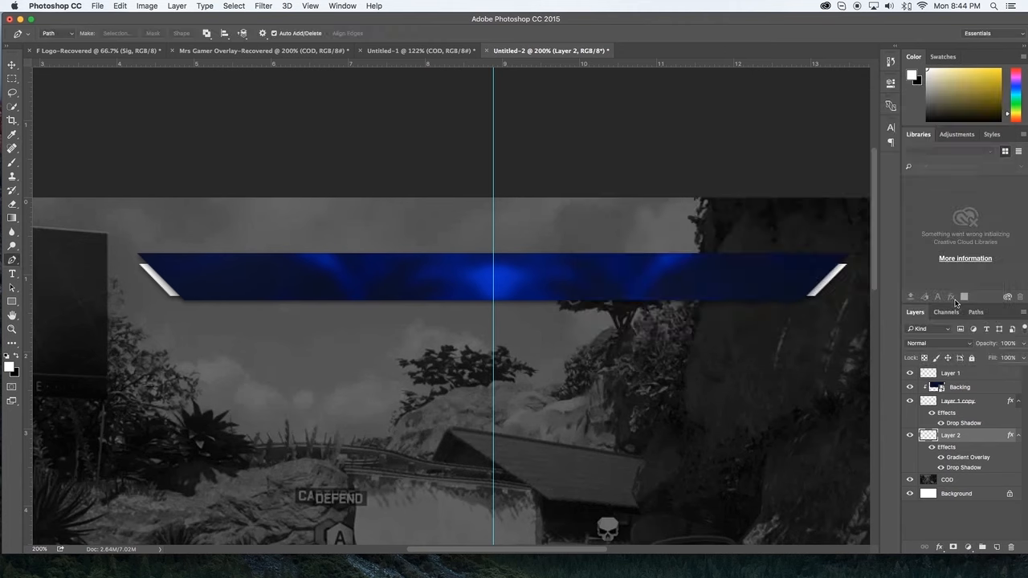
Step: Create a new layer, move it below Layer 2, and collapse the effect lists of Layer 2 and Layer 1 copy
key(super+plus)
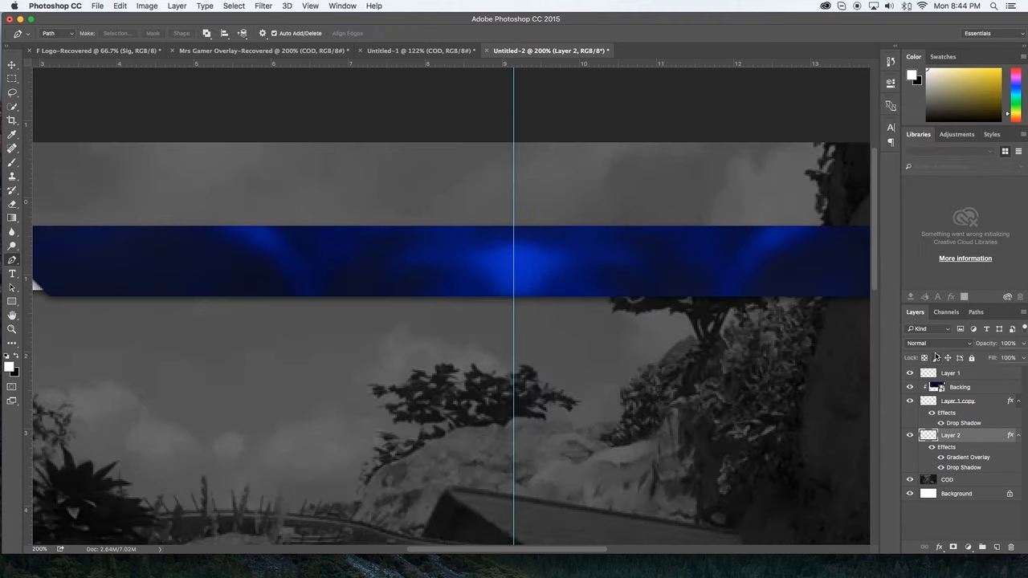
key(super+plus)
scroll(466, 301, left, 5)
scroll(421, 287, left, 1)
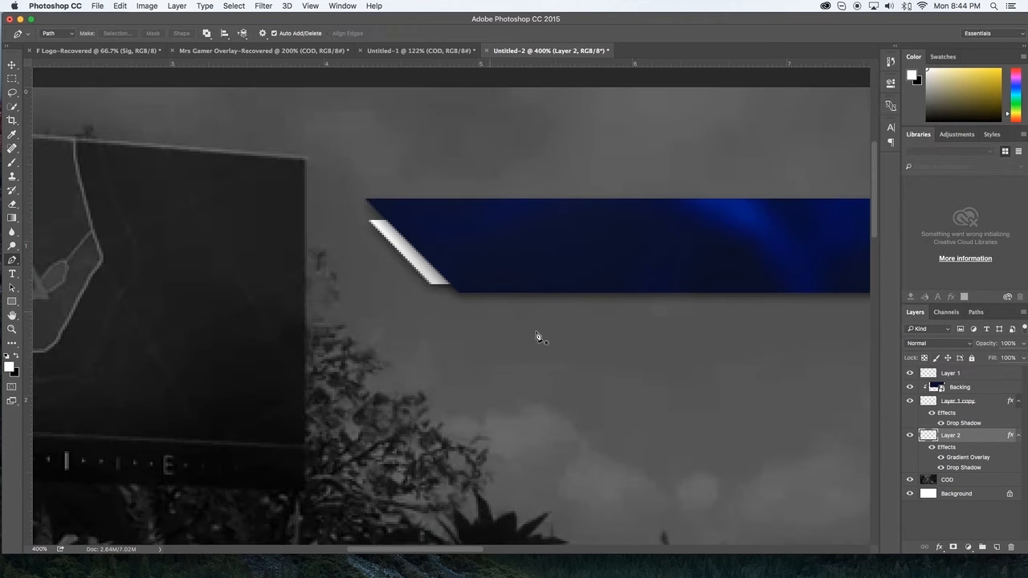
key(super+shift+n)
key(Return)
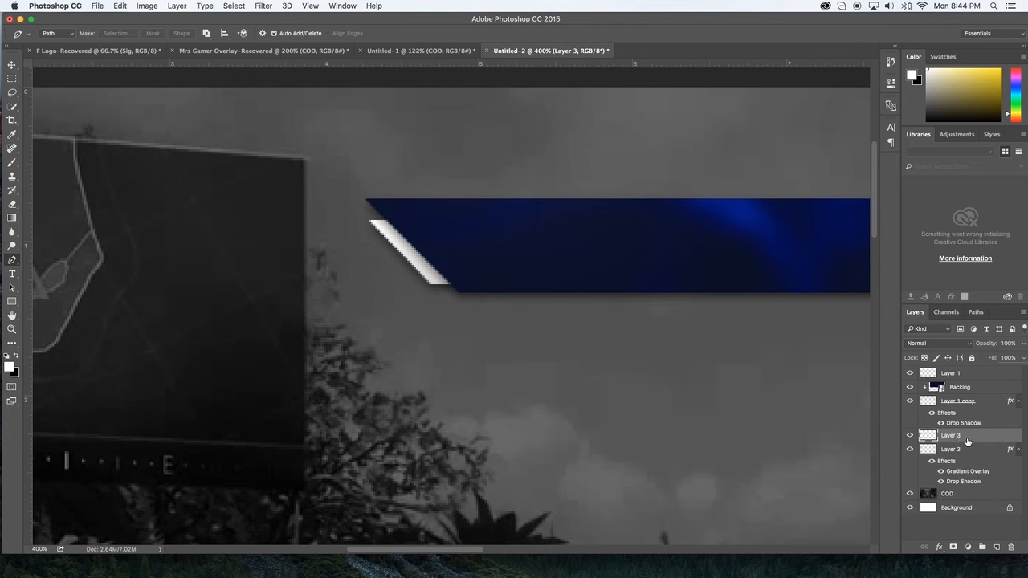
drag(968, 439, 964, 485)
click(1018, 436)
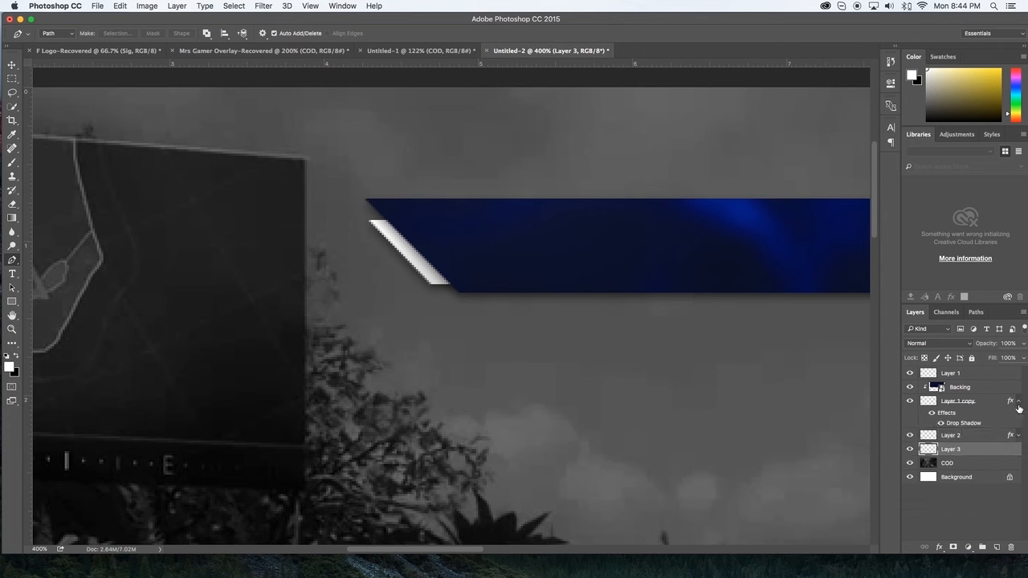
click(1018, 401)
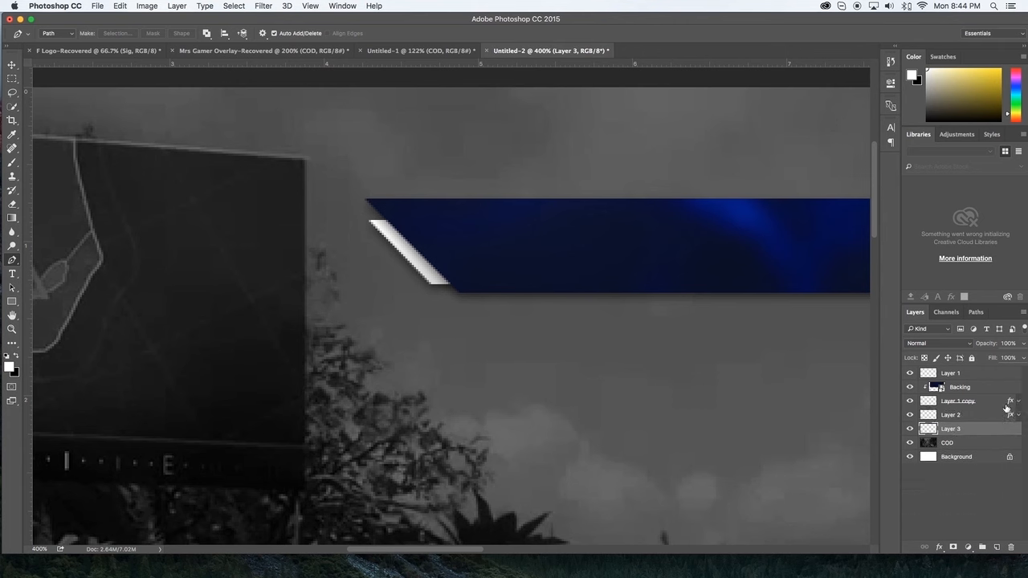
Step: Draw a closed Pen path across the bar that extends just outside the white accents, parallel to its slanted ends
click(367, 233)
scroll(375, 233, right, 15)
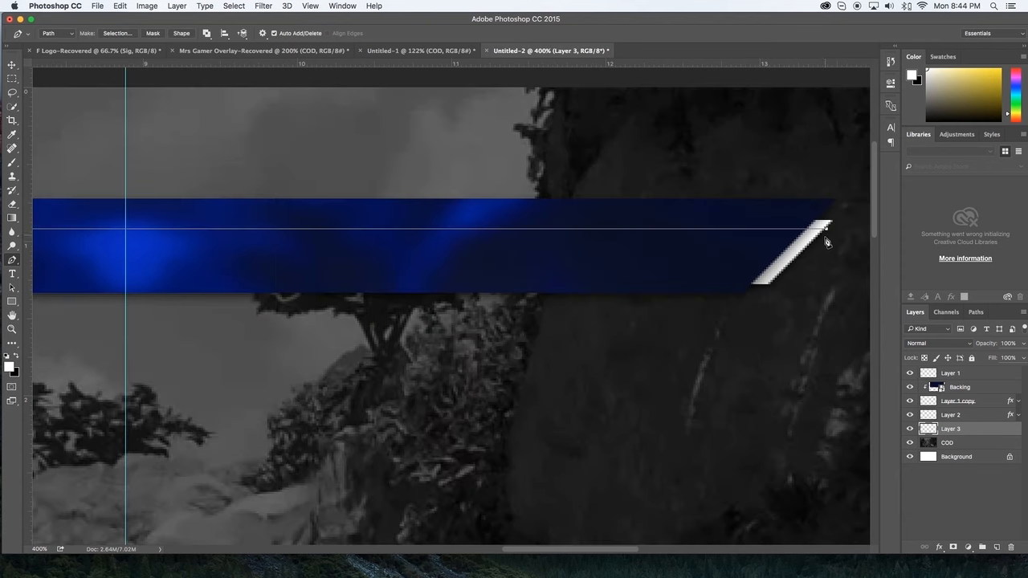
click(832, 228)
scroll(777, 291, up, 1)
scroll(778, 287, left, 15)
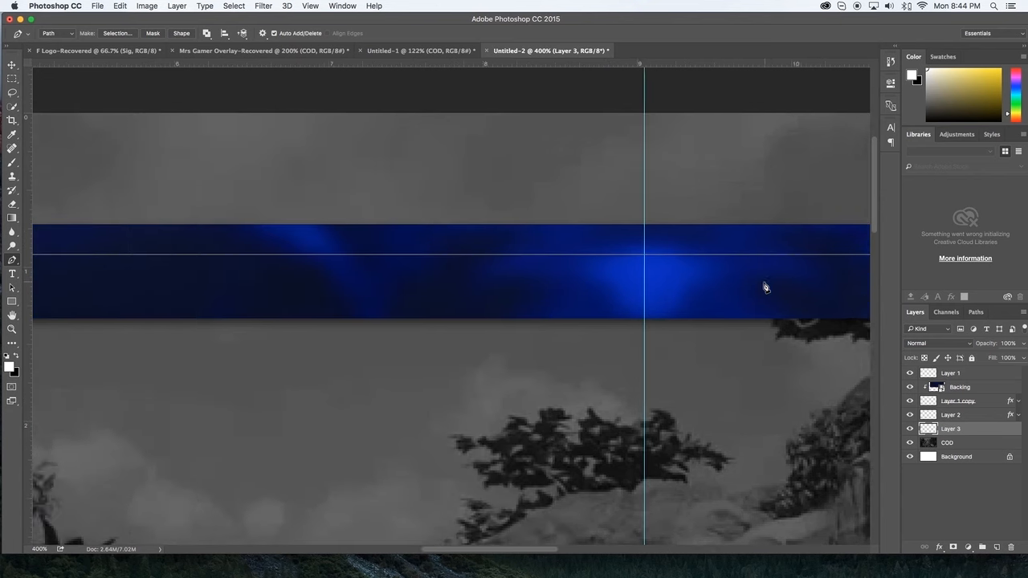
scroll(536, 290, left, 10)
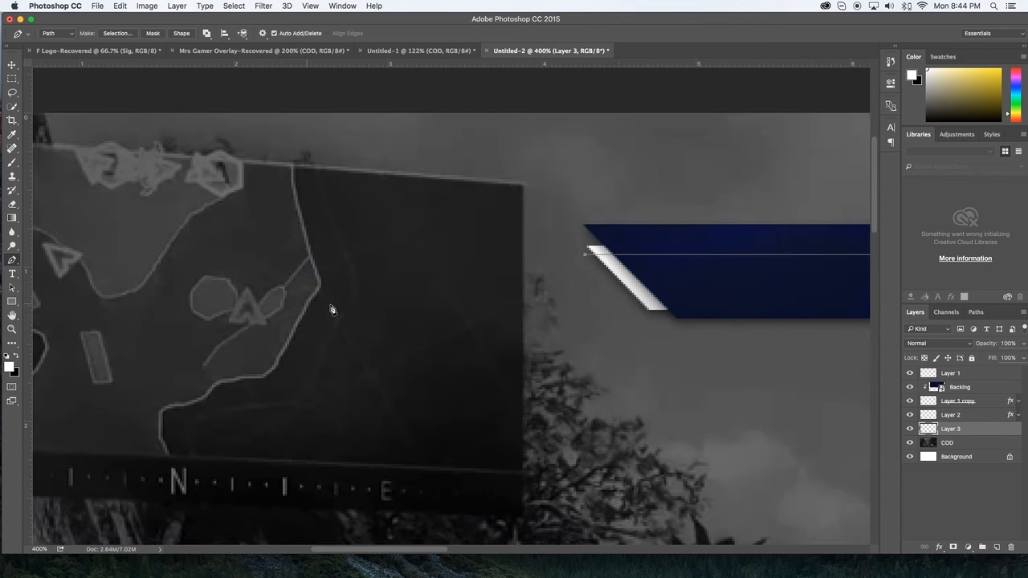
click(634, 306)
click(585, 254)
Step: Turn the closed path into a selection, fill it with the black background colour on Layer 3, and deselect
right_click(586, 275)
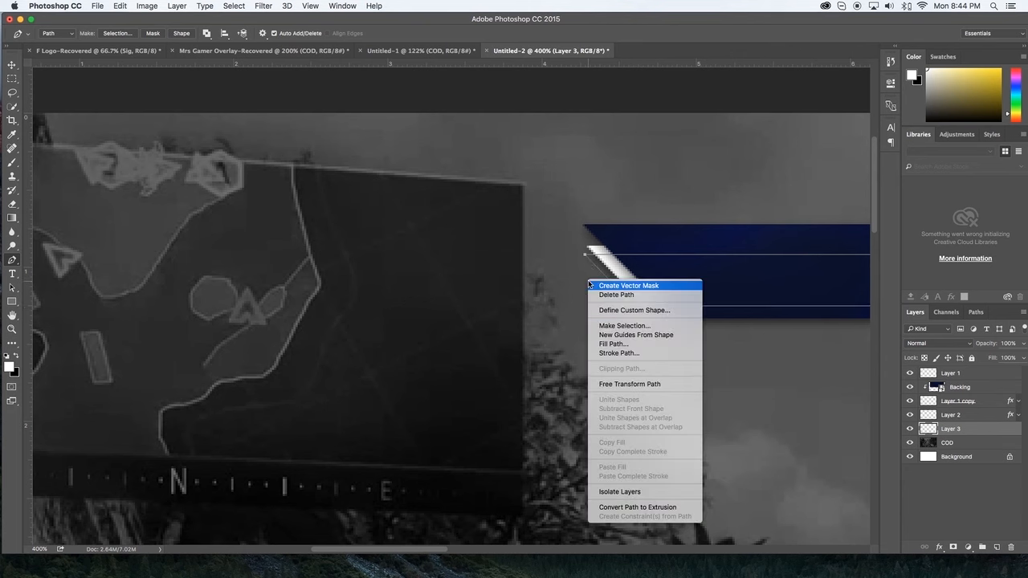
click(649, 325)
key(Return)
key(super+BackSpace)
key(super+d)
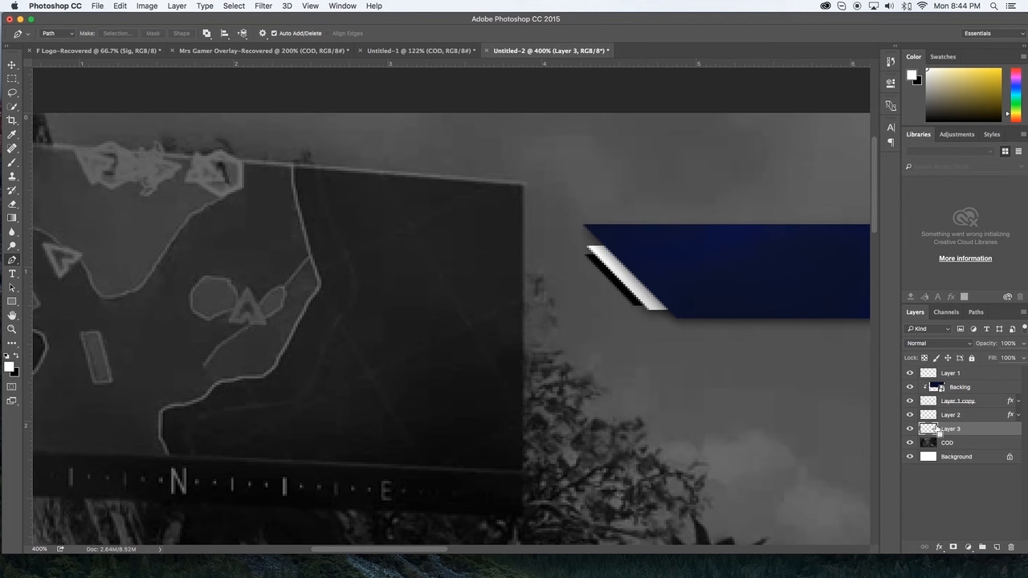
Step: Load the filled shape of Layer 3 as a selection
scroll(695, 325, right, 10)
scroll(696, 325, right, 7)
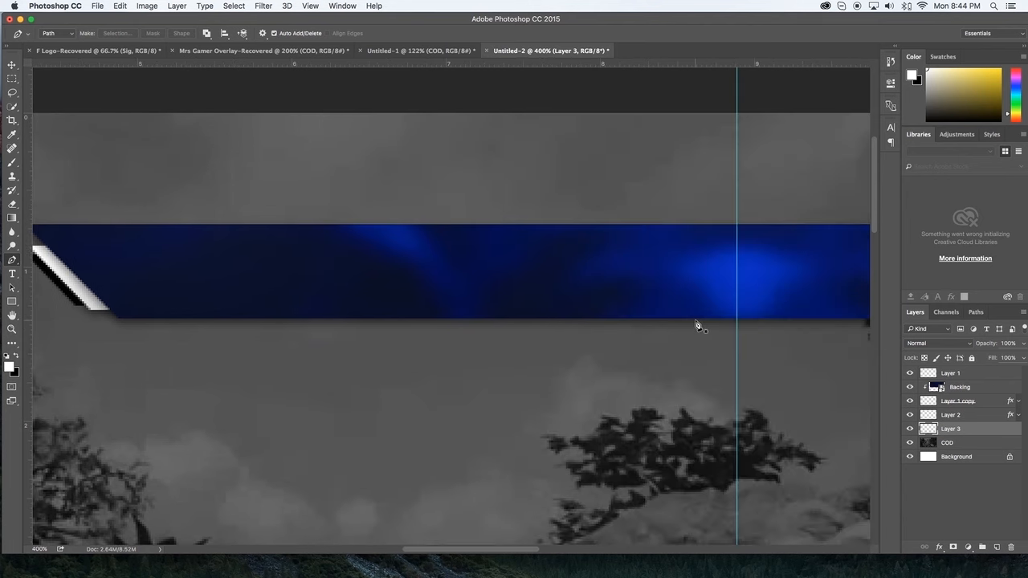
scroll(675, 330, left, 1)
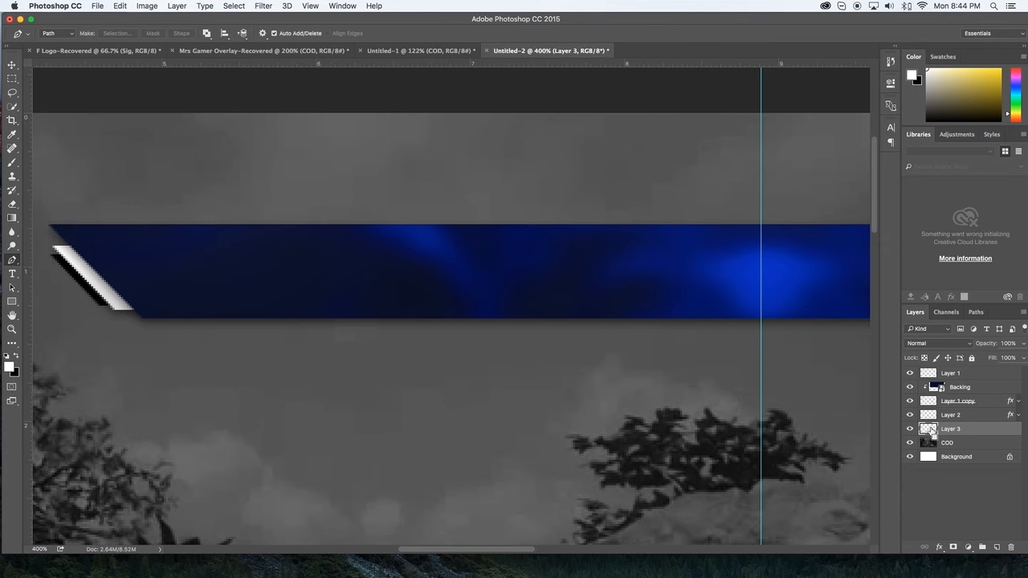
super+click(930, 431)
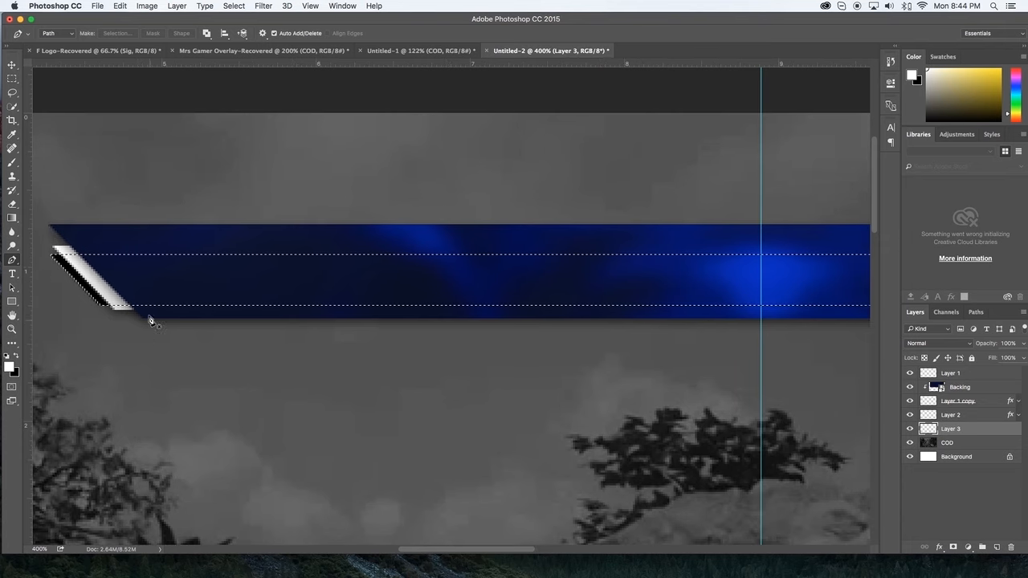
Step: Swap the foreground and background colours, and set the foreground to a dark blue sampled from the bar
click(16, 358)
click(10, 367)
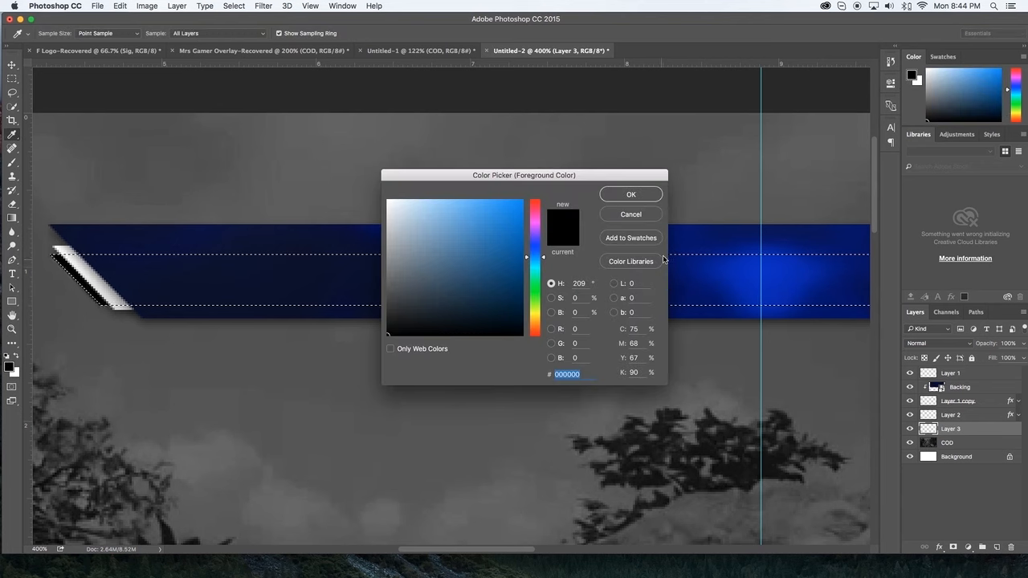
drag(640, 173, 607, 175)
click(769, 272)
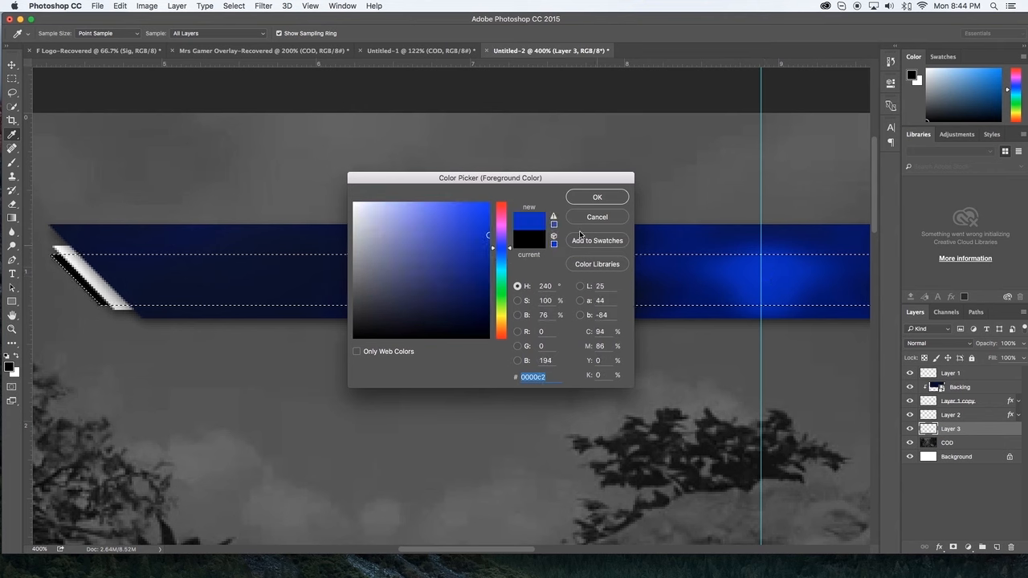
drag(481, 252, 480, 261)
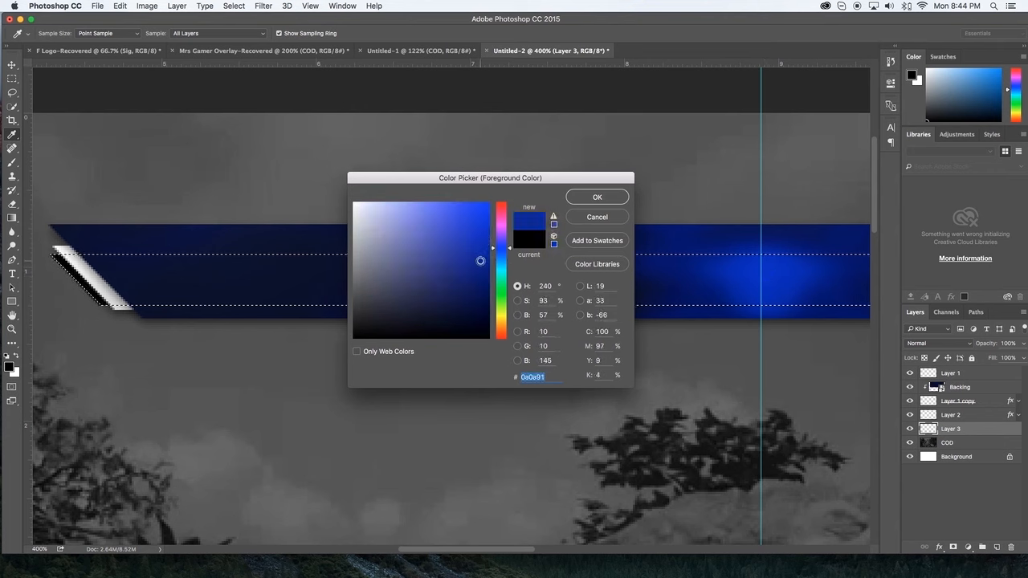
click(325, 269)
drag(515, 178, 330, 216)
click(650, 257)
click(411, 235)
key(p)
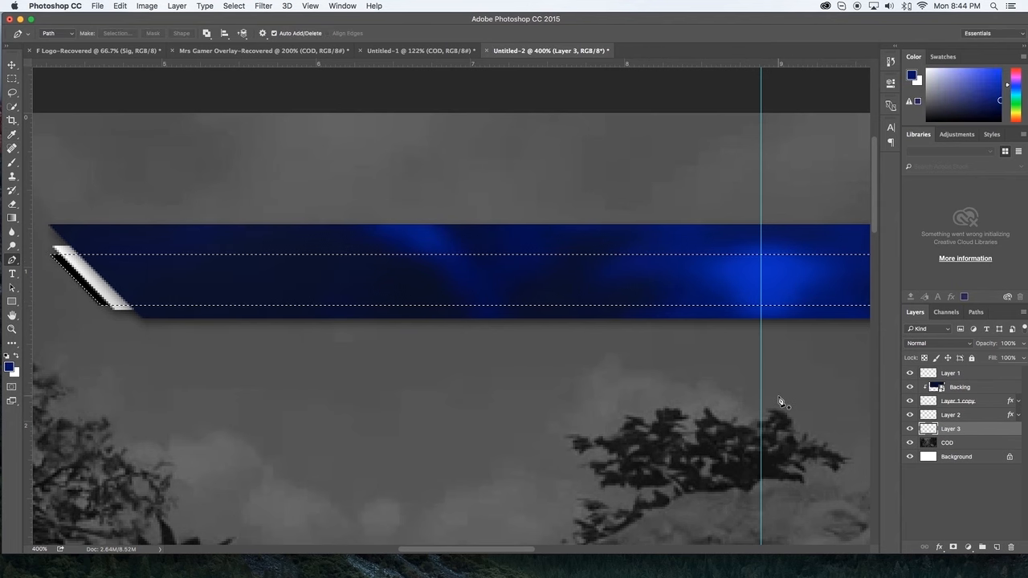
Step: Fill the Layer 3 selection with the dark blue foreground colour and deselect
key(alt+BackSpace)
key(ctrl+d)
scroll(679, 359, left, 3)
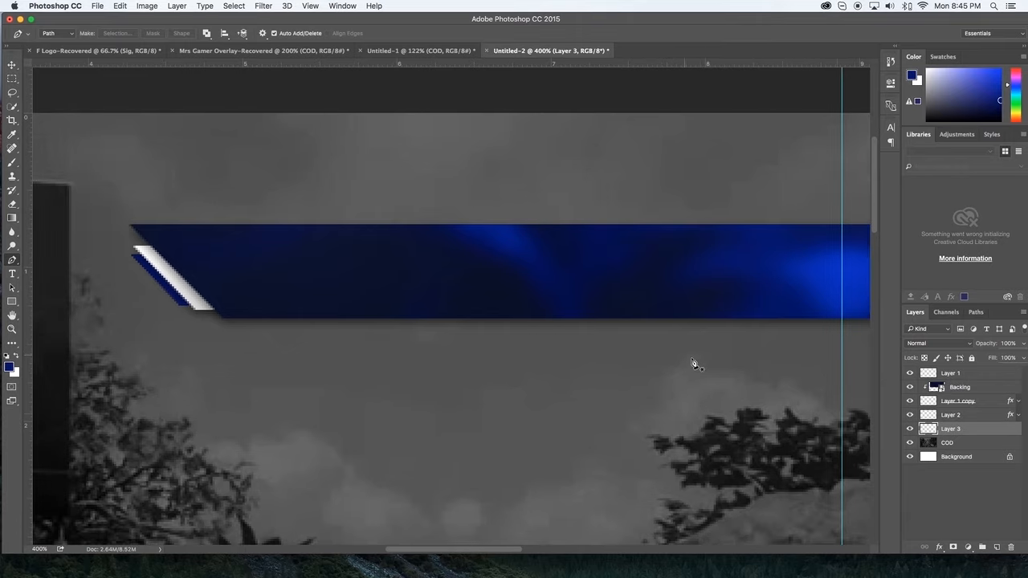
Step: Add a Drop Shadow to Layer 3 with 53% opacity, 2 px distance and 5 px size, and collapse its effect list
double_click(1015, 433)
click(607, 290)
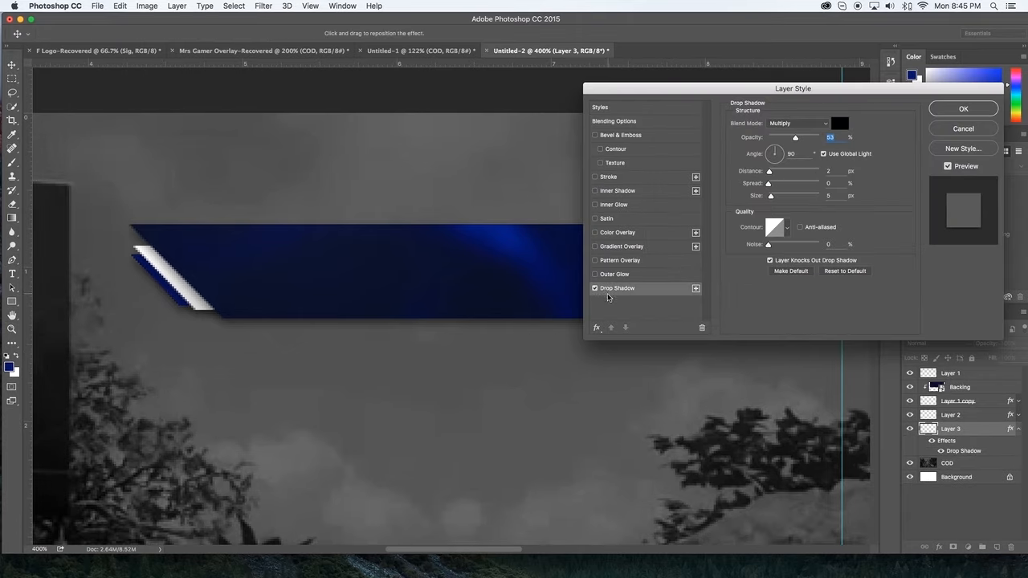
click(967, 108)
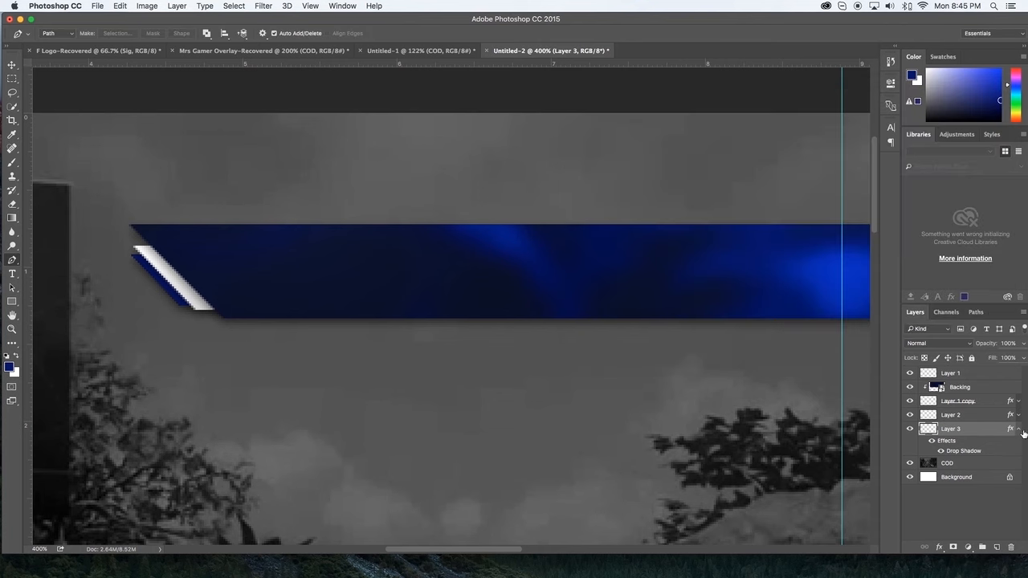
click(1019, 431)
Step: Start placing an embedded file and browse to the Desktop folder
key(super+minus)
key(super+minus)
key(super+minus)
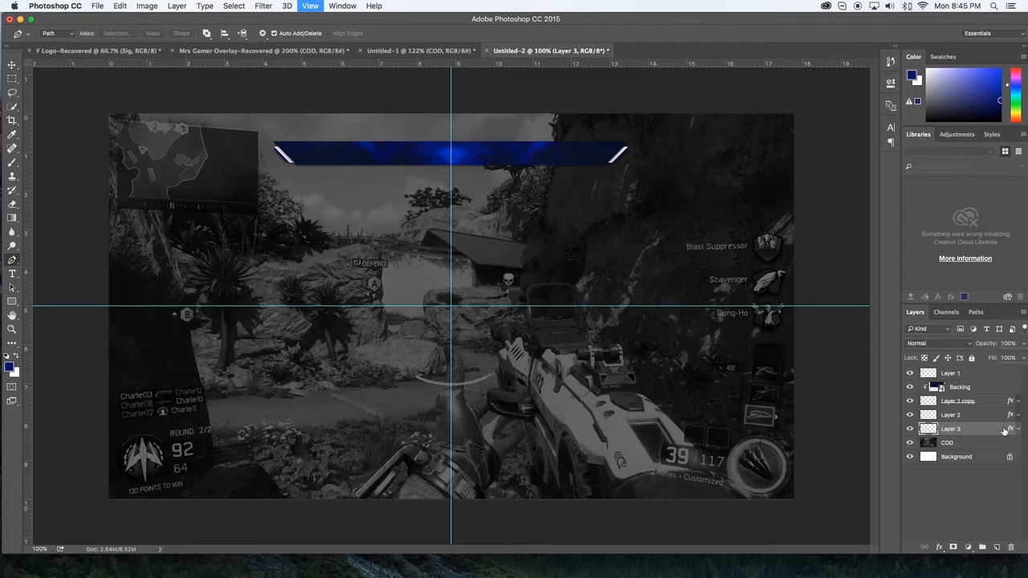
key(super+plus)
scroll(526, 306, up, 2)
scroll(526, 305, up, 4)
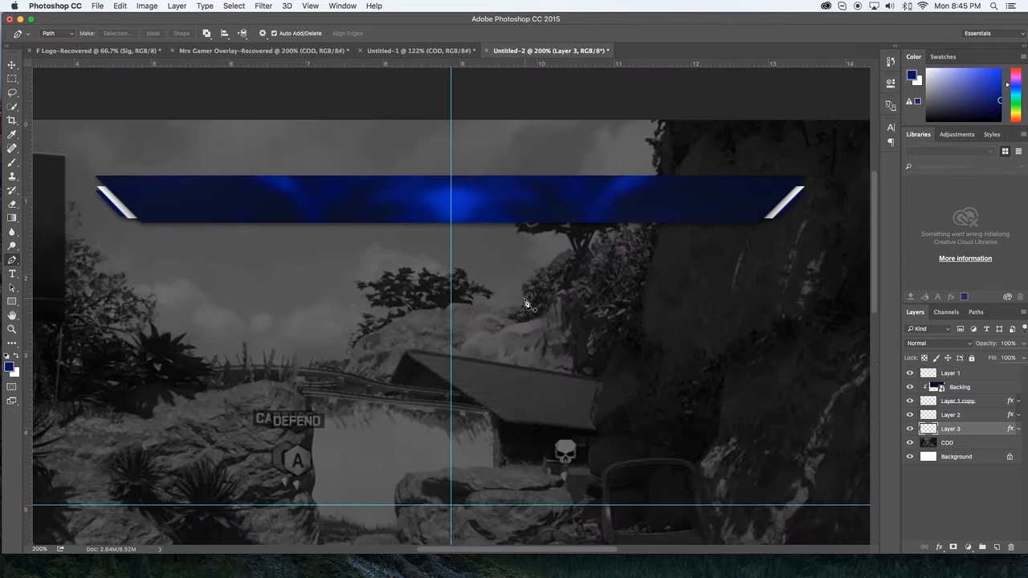
click(97, 5)
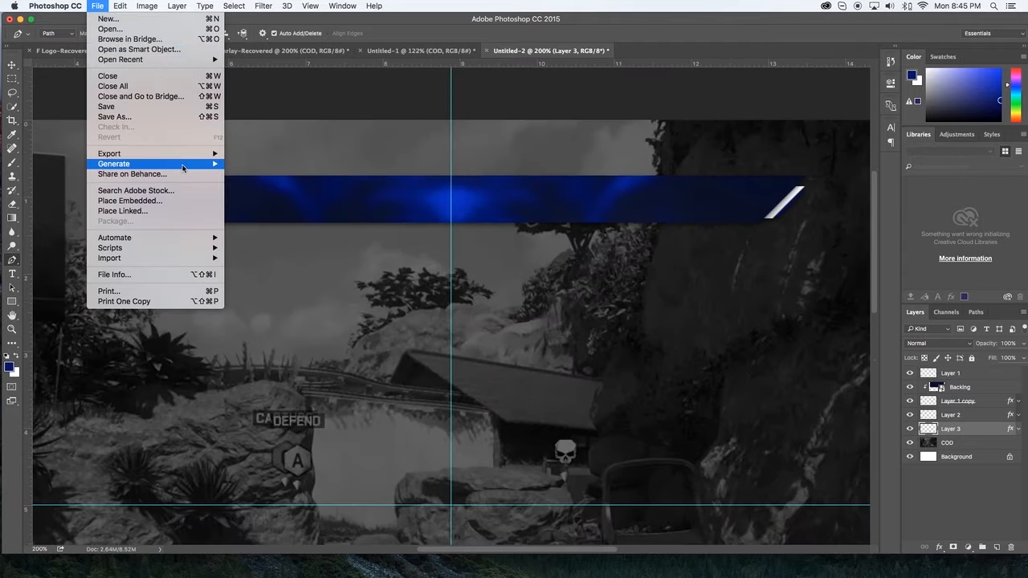
click(178, 200)
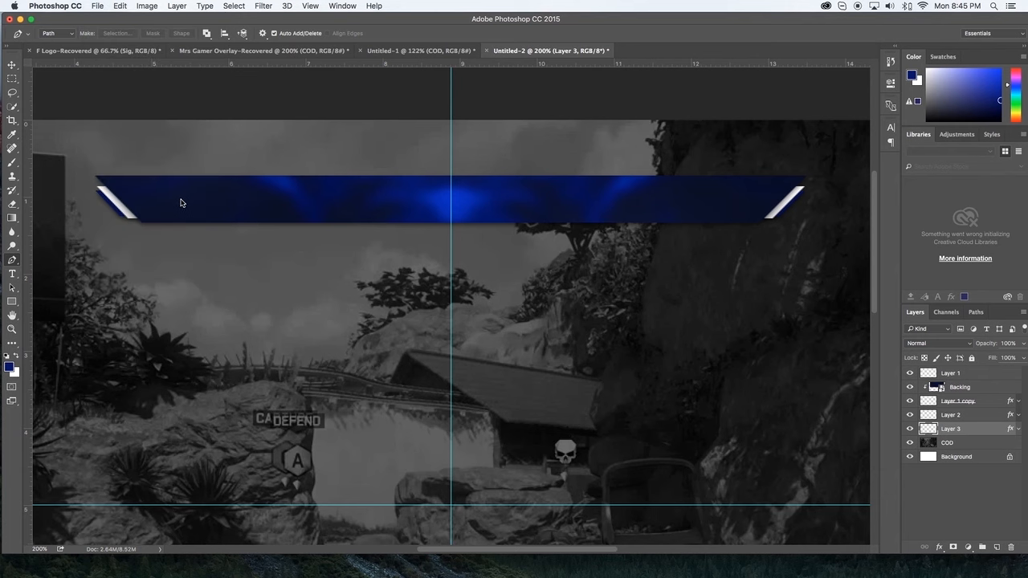
click(478, 92)
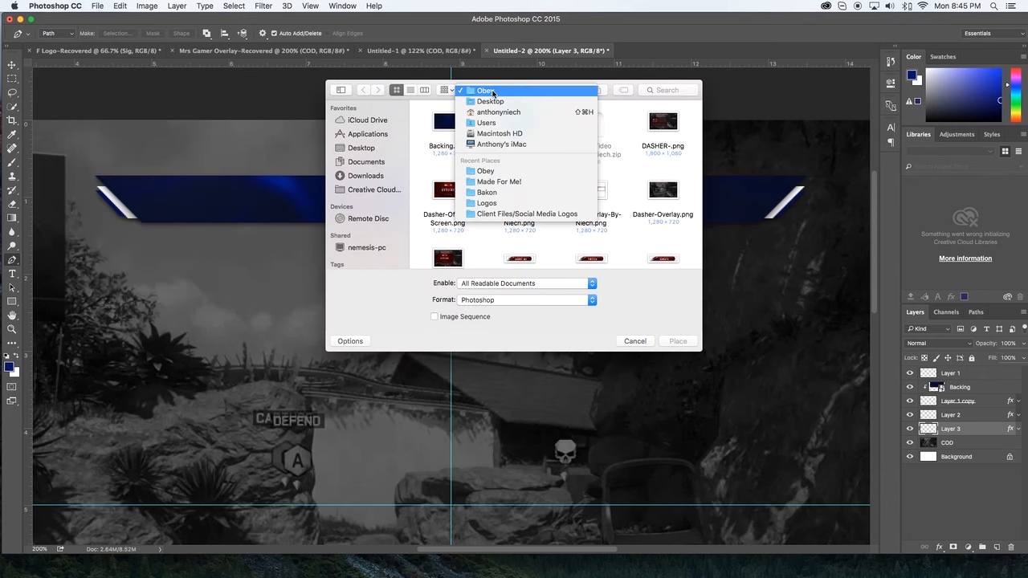
click(503, 105)
Step: Place Obey_Alliance.png from the Desktop's Client Files/Social Media Logos folder into the document
scroll(574, 227, down, 5)
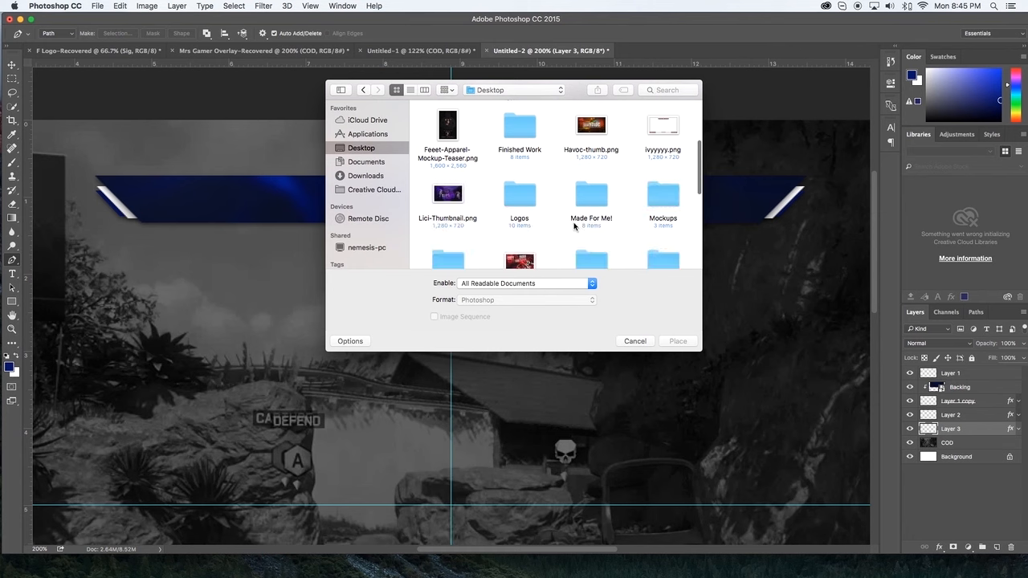
scroll(574, 227, up, 1)
scroll(565, 178, down, 4)
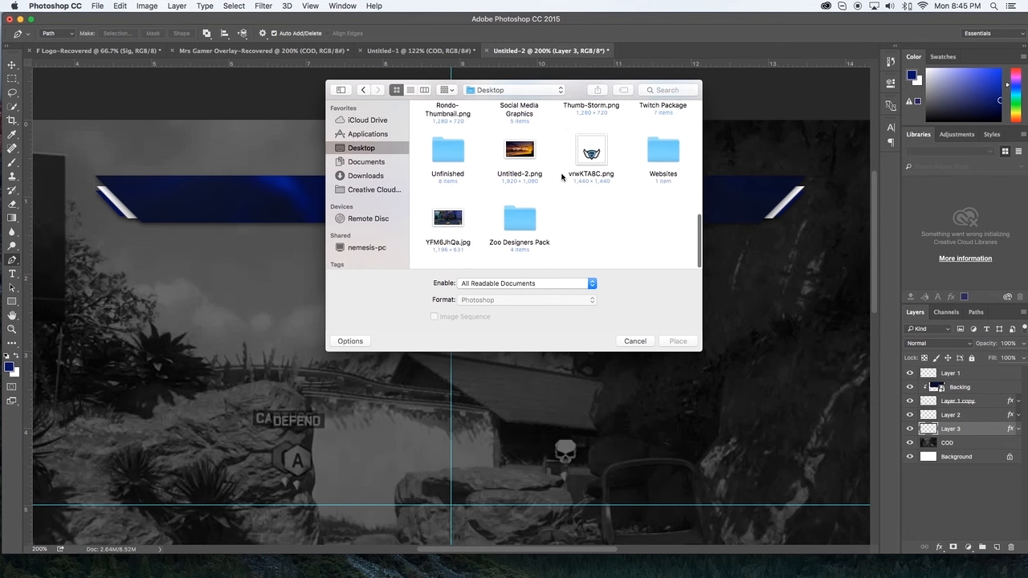
scroll(562, 177, up, 5)
scroll(562, 177, up, 4)
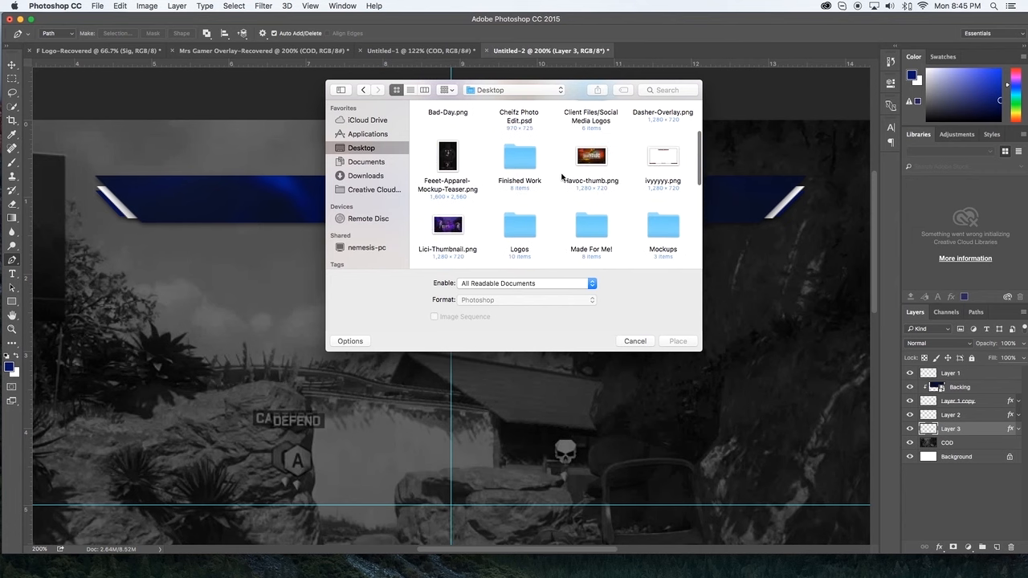
double_click(572, 157)
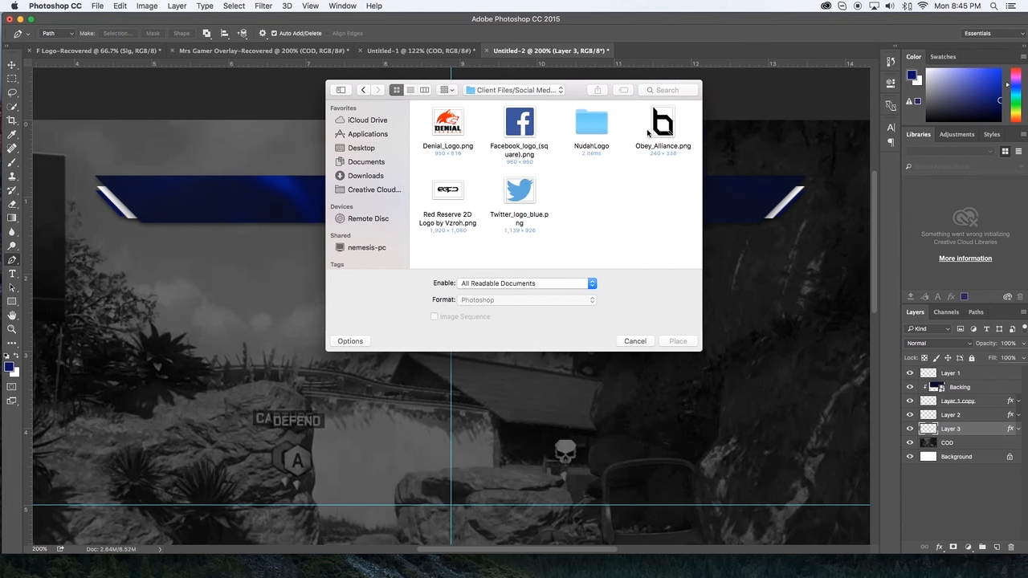
click(664, 122)
key(Return)
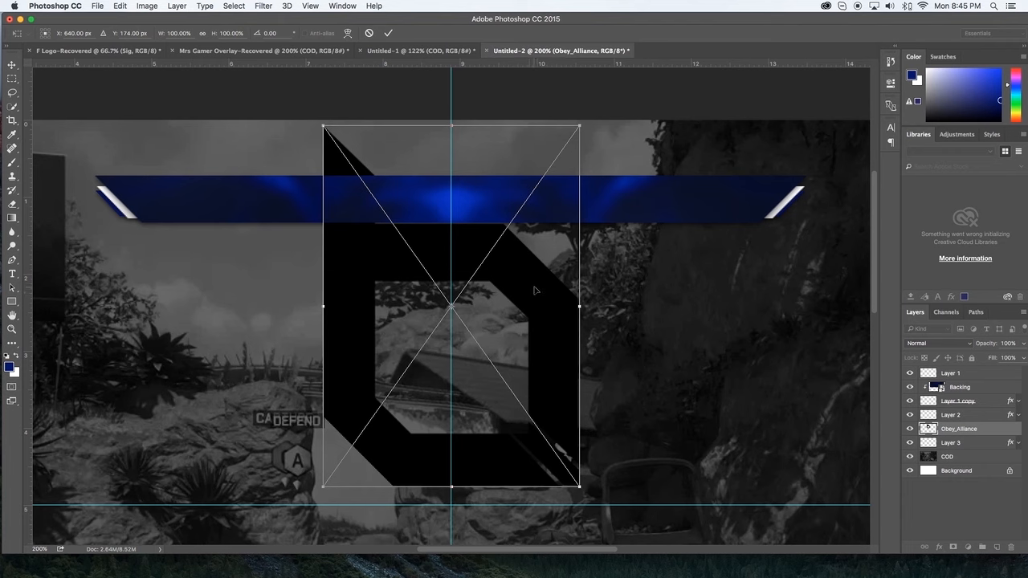
Step: Move the placed Obey Alliance logo below the blue bar, commit the placement, and rasterize its layer
drag(530, 311, 551, 342)
scroll(553, 331, down, 4)
drag(557, 246, 556, 281)
key(Return)
key(p)
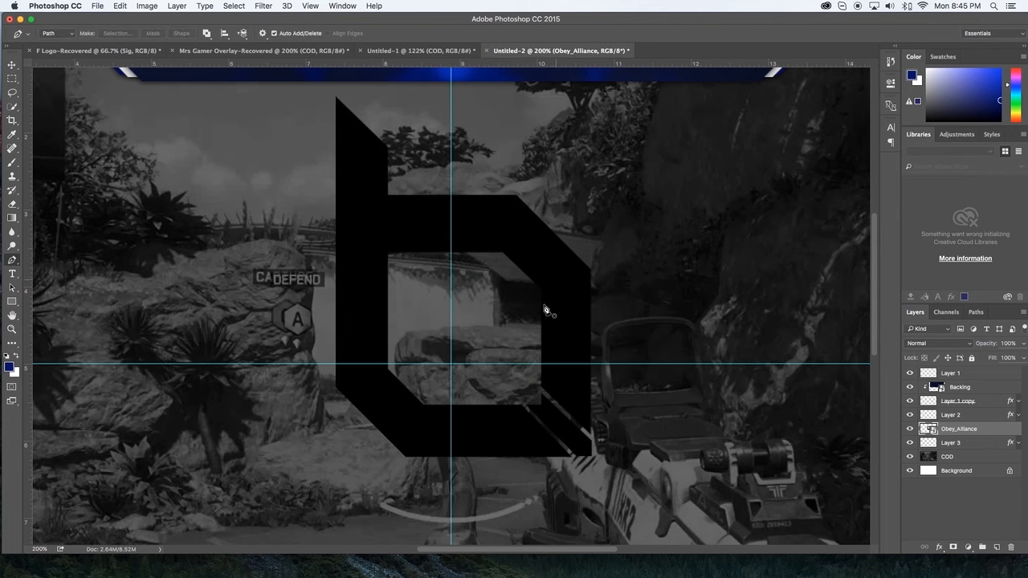
right_click(983, 430)
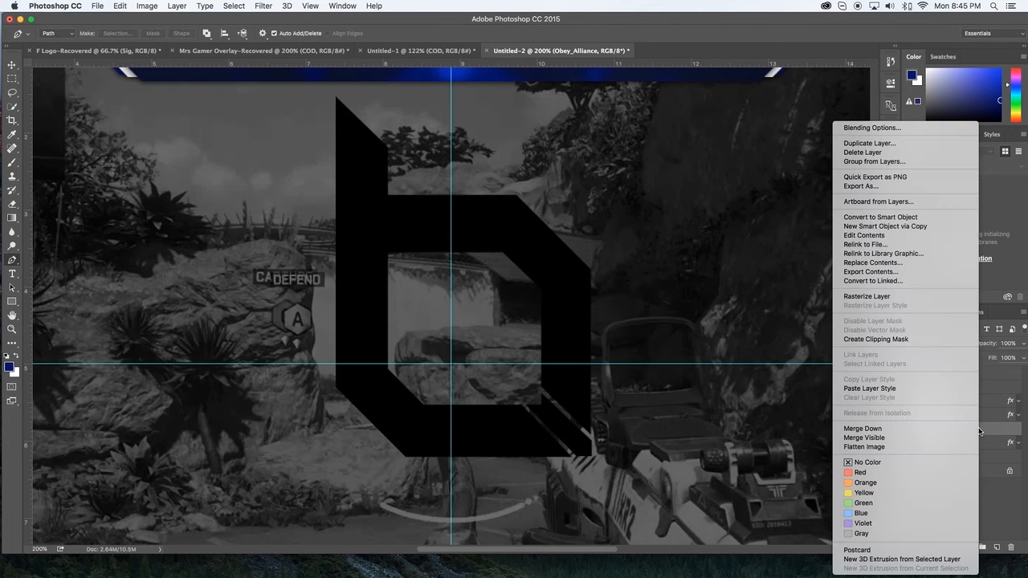
click(898, 299)
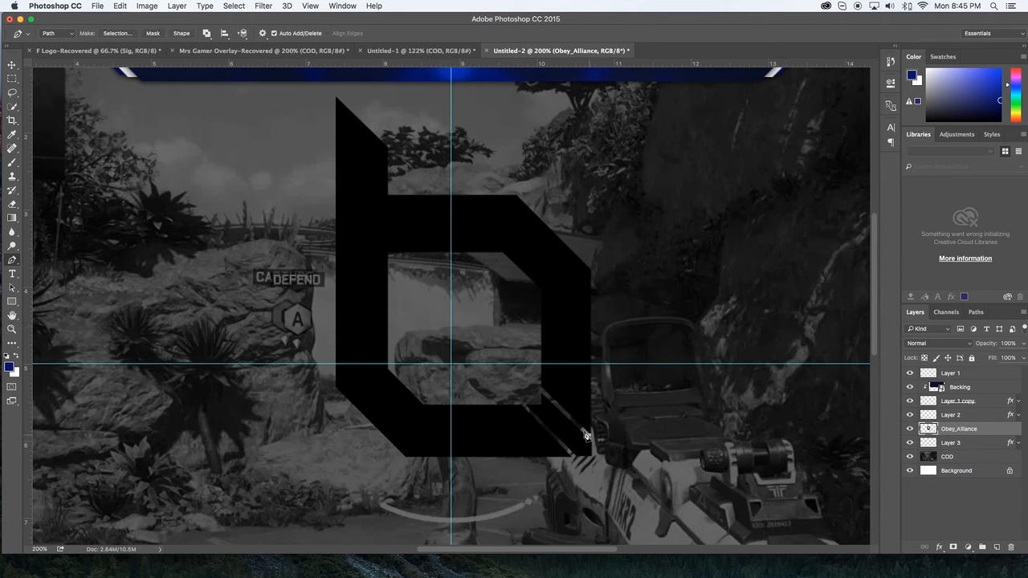
Step: Draw a Pen path around the diagonal strip crossing the logo's lower-right corner
click(500, 344)
click(510, 387)
click(524, 405)
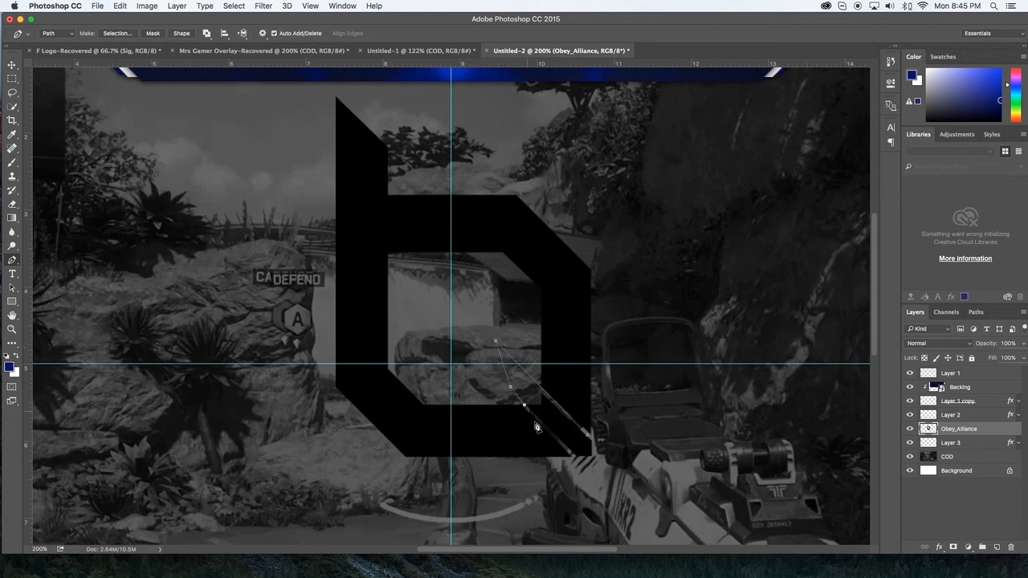
click(593, 477)
click(631, 470)
click(597, 436)
Step: Turn the path around the logo's diagonal strip into a new anti-aliased selection with 0 px feather
right_click(591, 440)
click(631, 464)
right_click(604, 454)
click(652, 501)
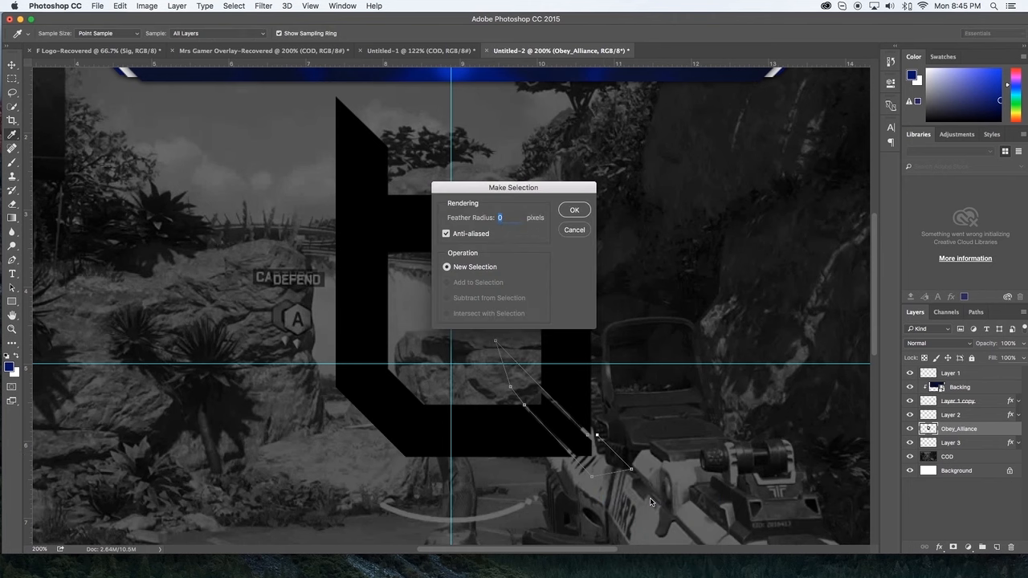
key(Return)
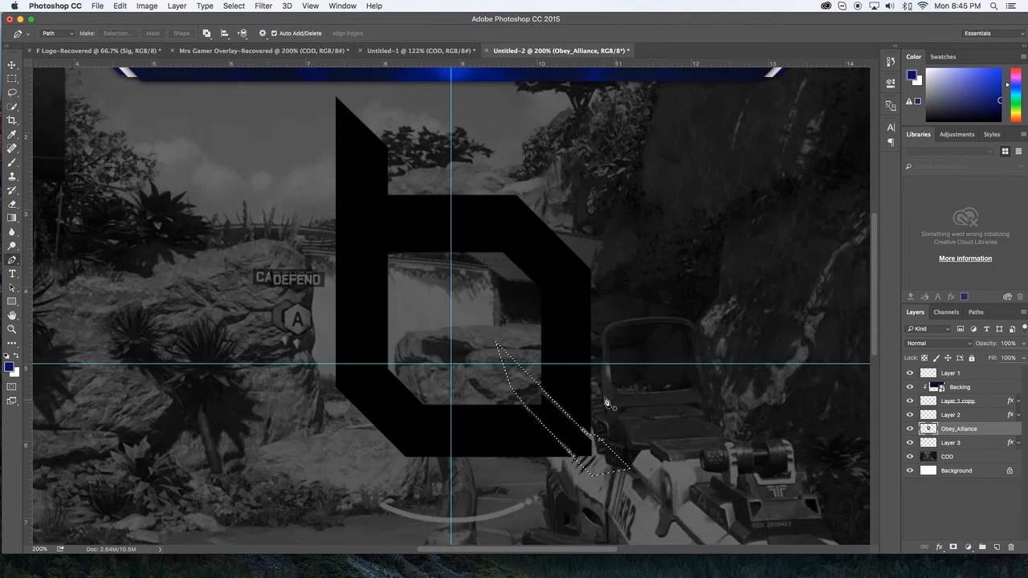
Step: Cut the selected diagonal strip of the Obey_Alliance logo onto its own layer
key(m)
right_click(579, 438)
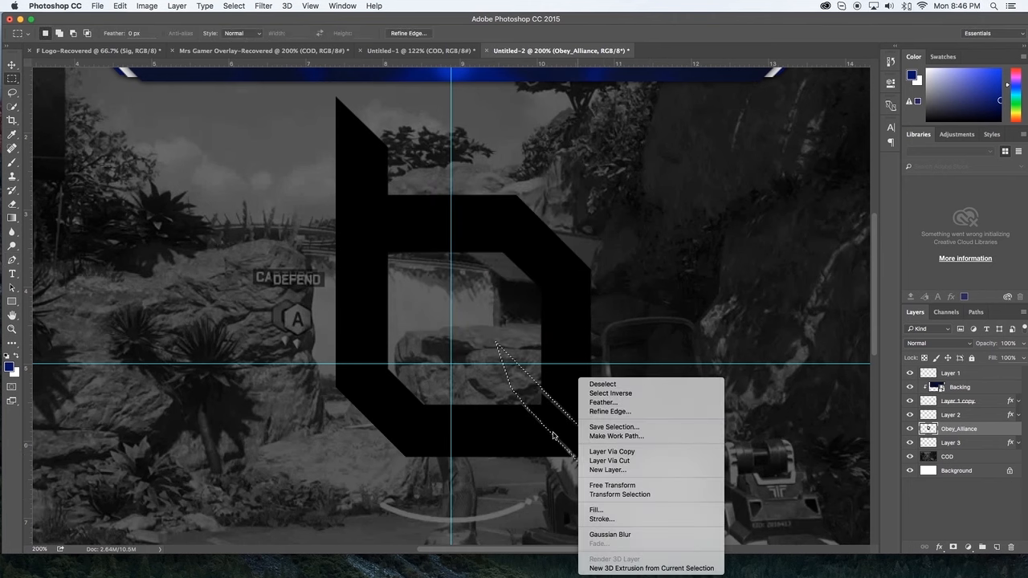
click(634, 461)
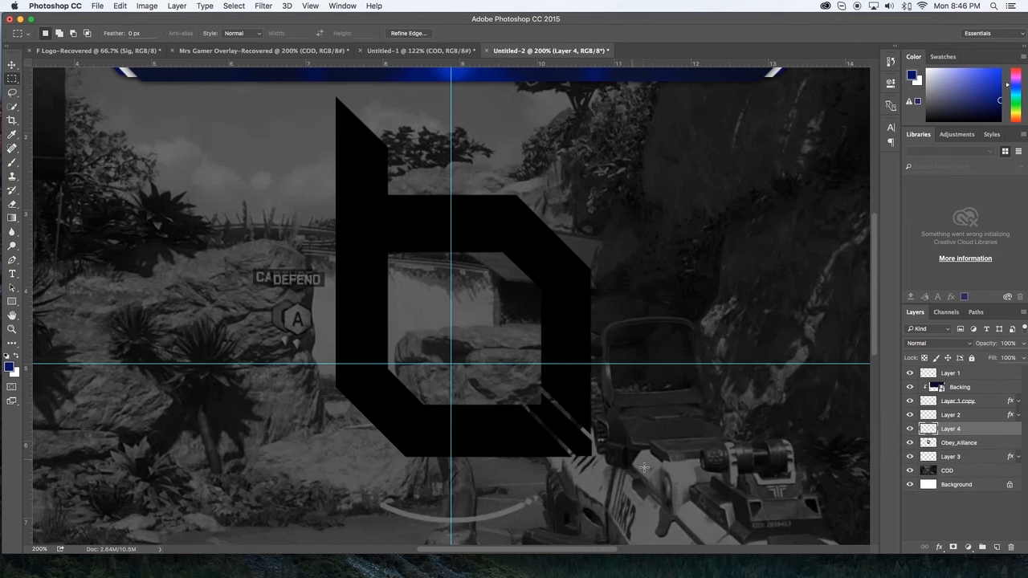
Step: Toggle the visibility of Layer 4 and the Obey_Alliance layer to examine how the strip is separated from the logo
click(911, 429)
click(910, 429)
click(910, 429)
click(911, 429)
click(910, 429)
click(911, 429)
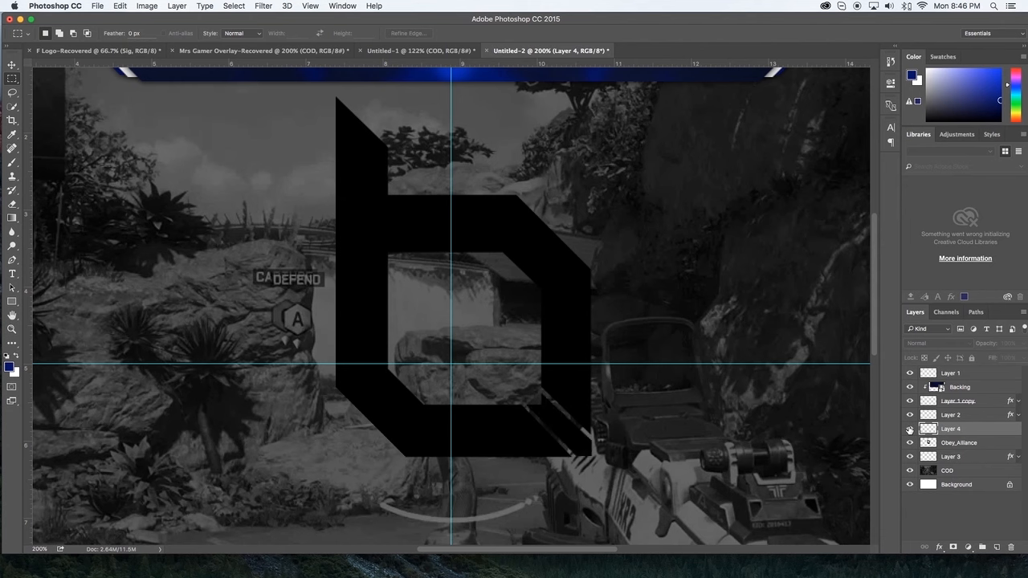
click(948, 443)
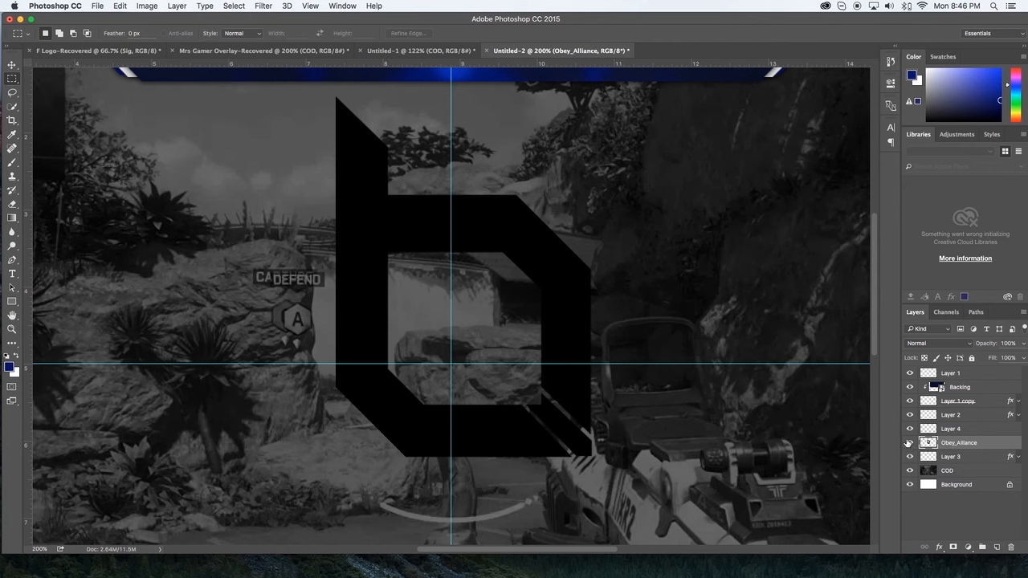
click(910, 443)
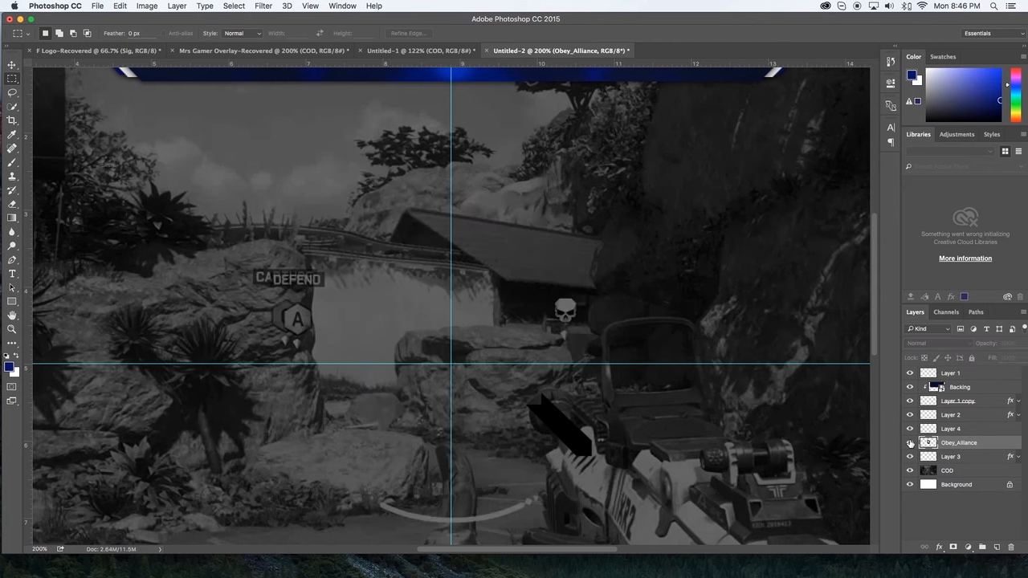
click(910, 442)
click(910, 443)
click(910, 443)
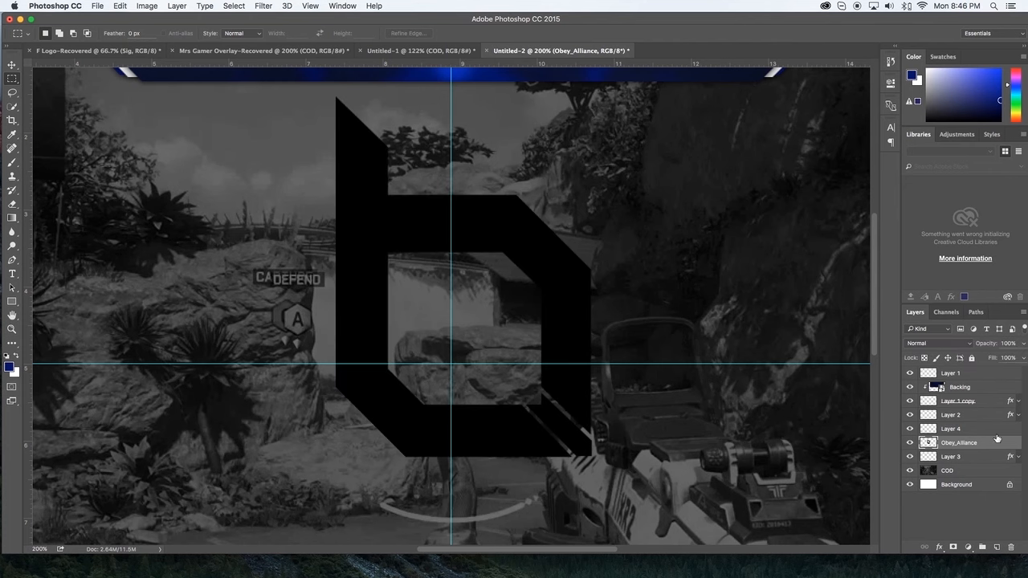
Step: Apply the gray-to-white linear Gradient Overlay at 90° to the Obey_Alliance layer
double_click(1015, 444)
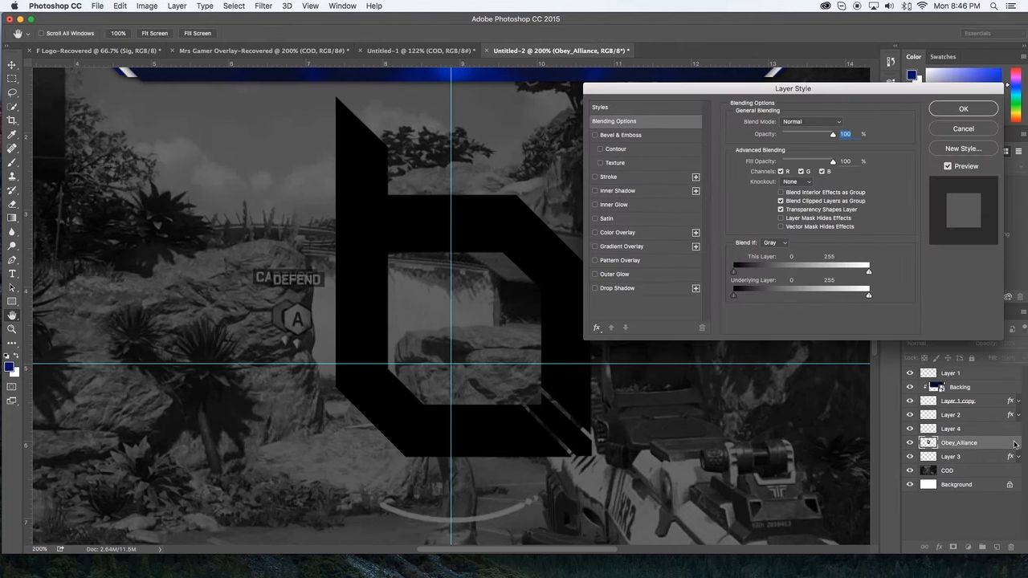
click(627, 246)
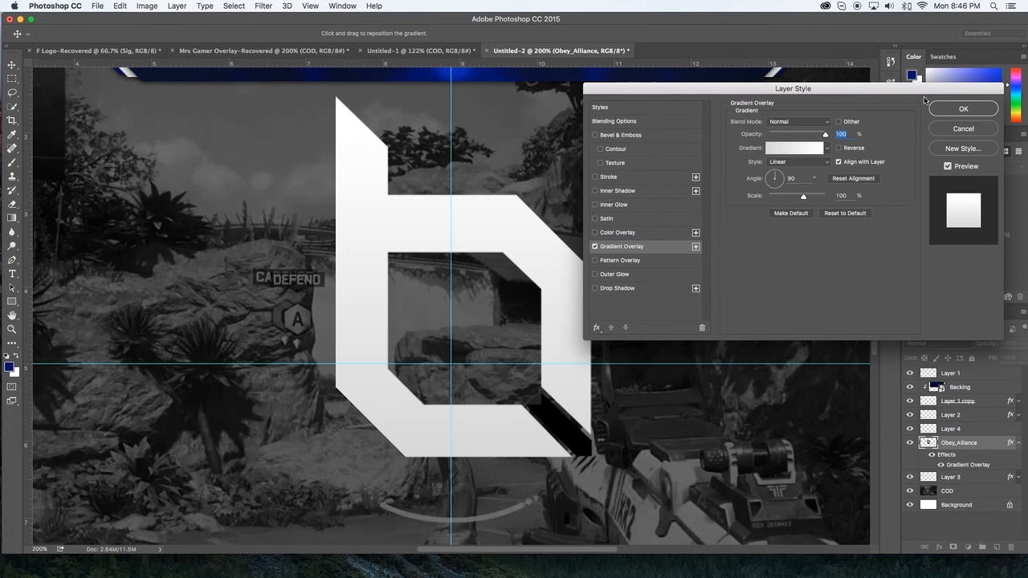
key(Return)
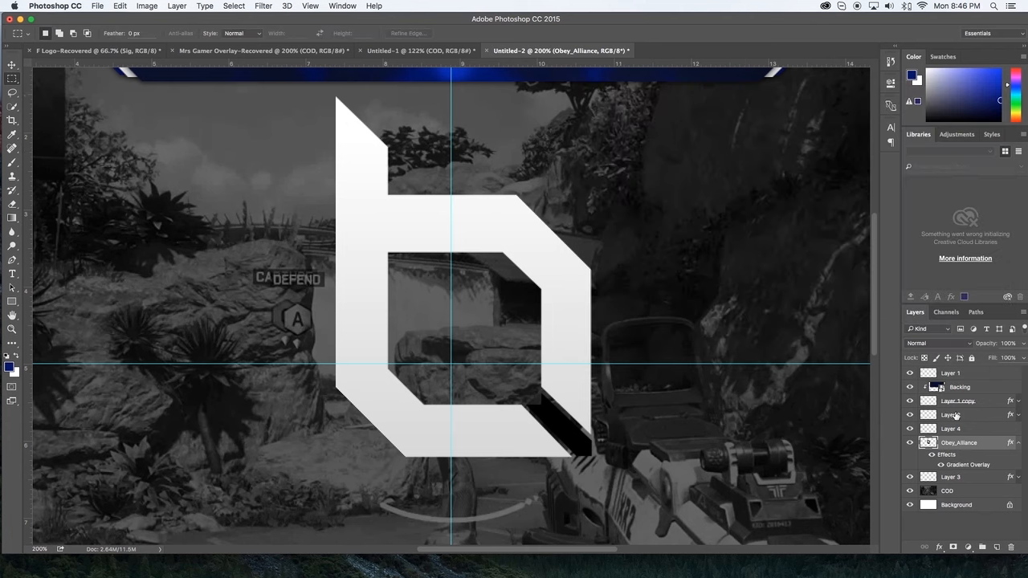
Step: Add a Gradient Overlay to the strip on Layer 4 and set the gradient's first stop to the dark blue foreground color
key(v)
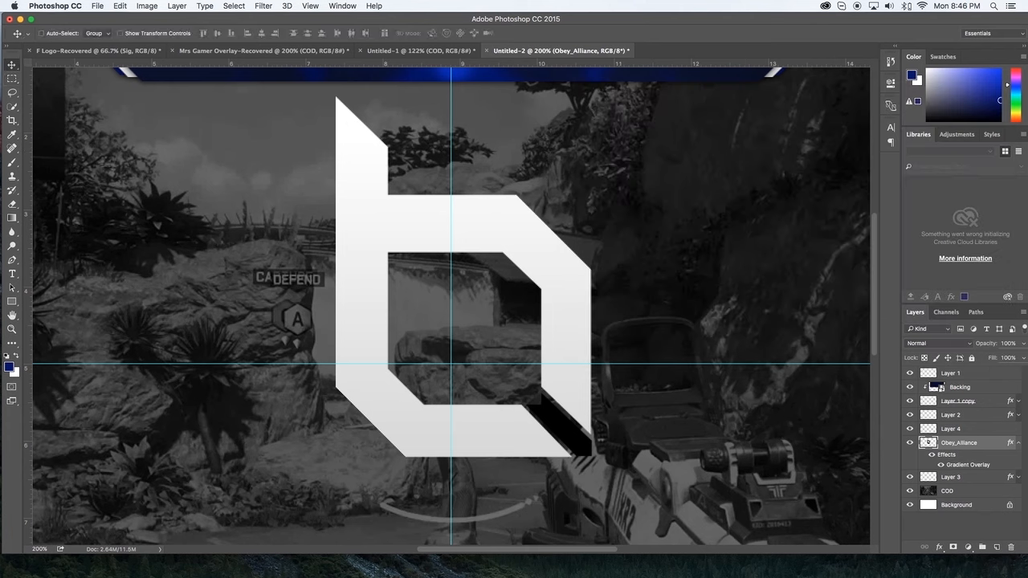
click(1019, 430)
double_click(1019, 430)
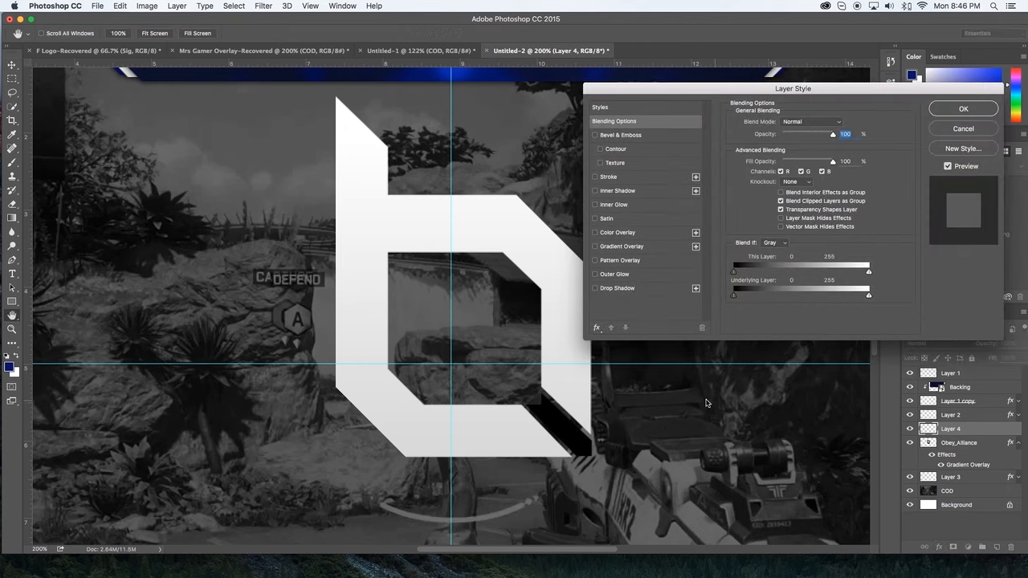
click(609, 246)
click(791, 148)
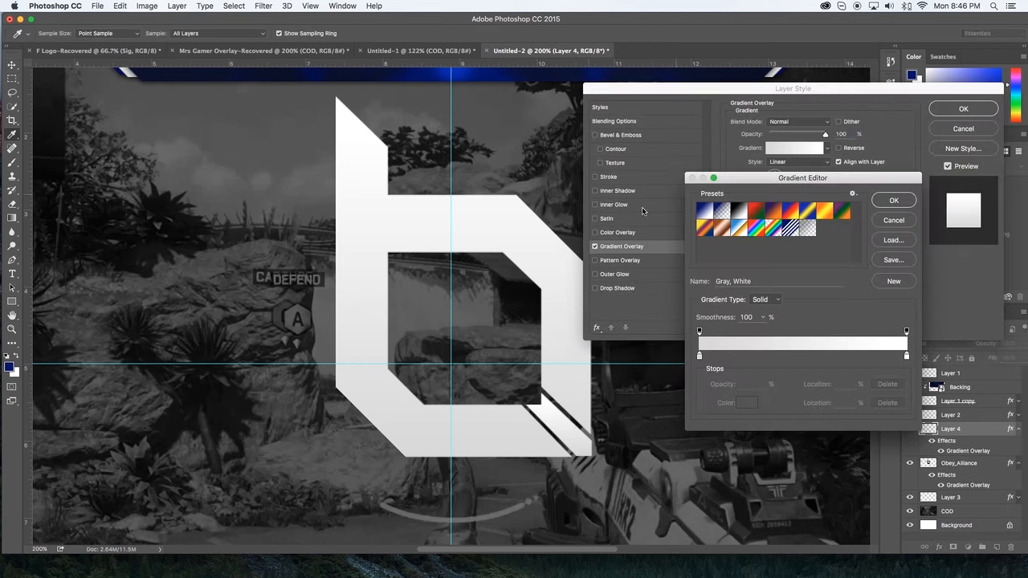
double_click(699, 356)
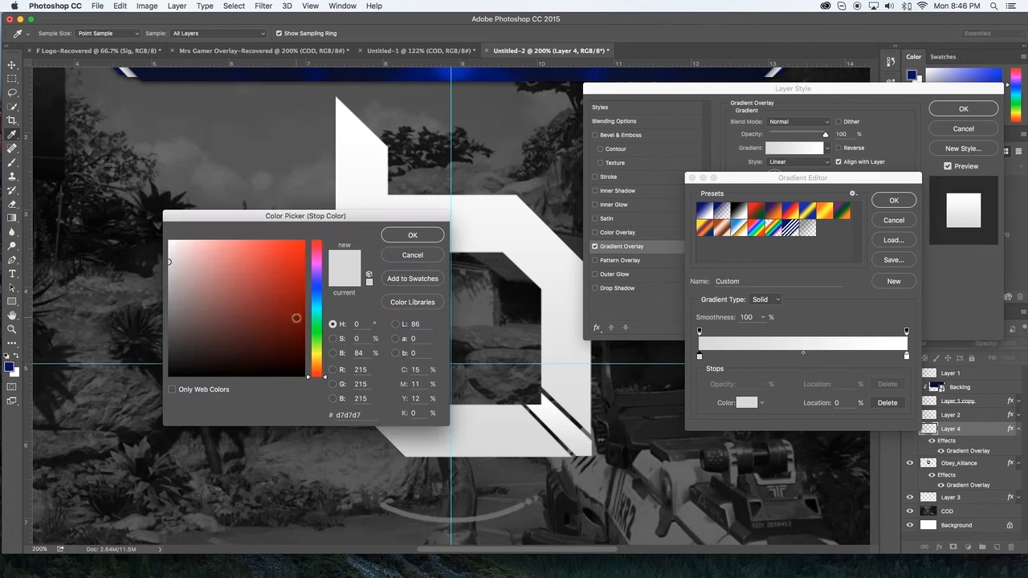
click(317, 287)
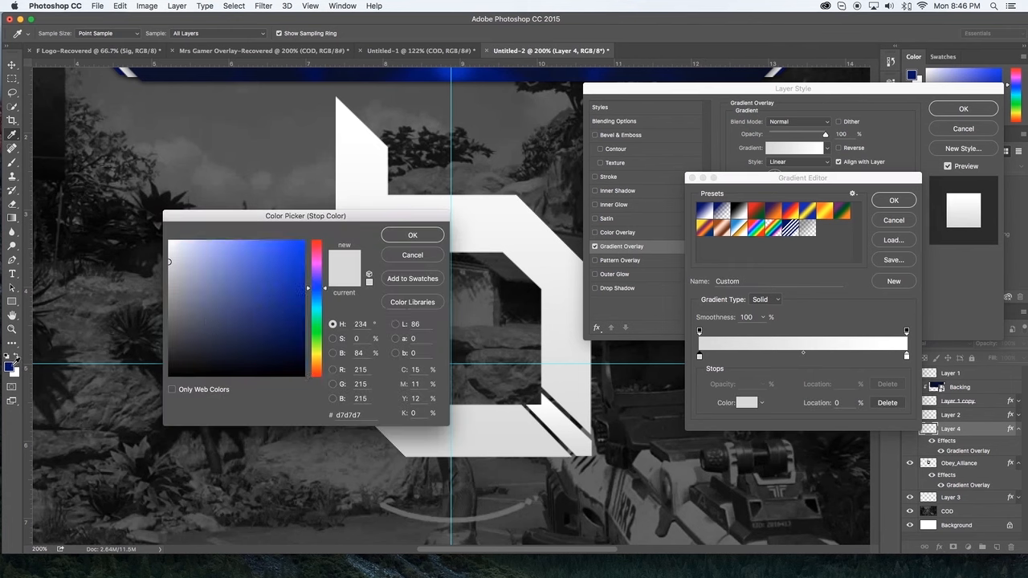
click(12, 365)
key(Return)
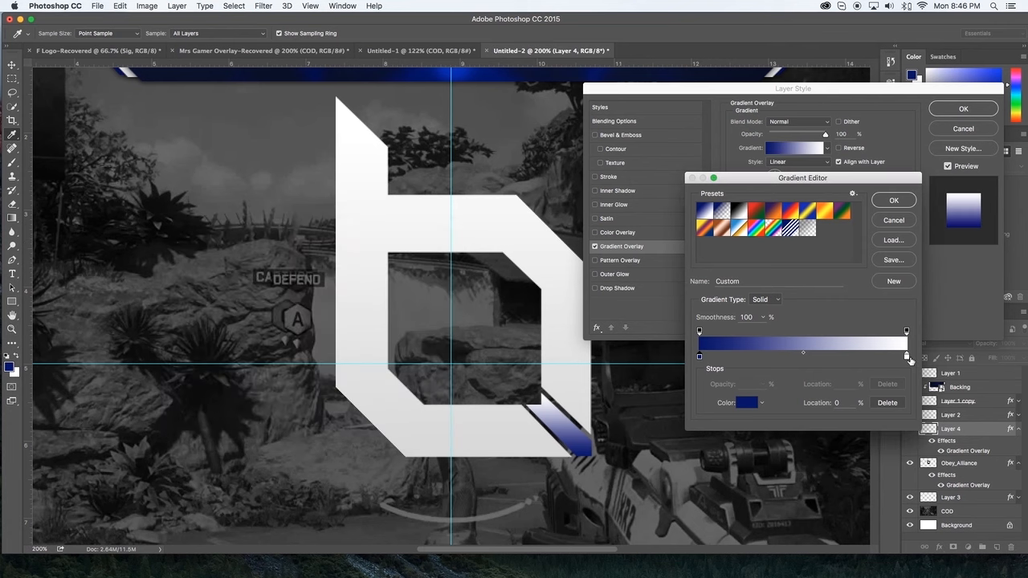
Step: Set the end stop of the strip's gradient to blue #0909b8 and apply the layer style
double_click(907, 356)
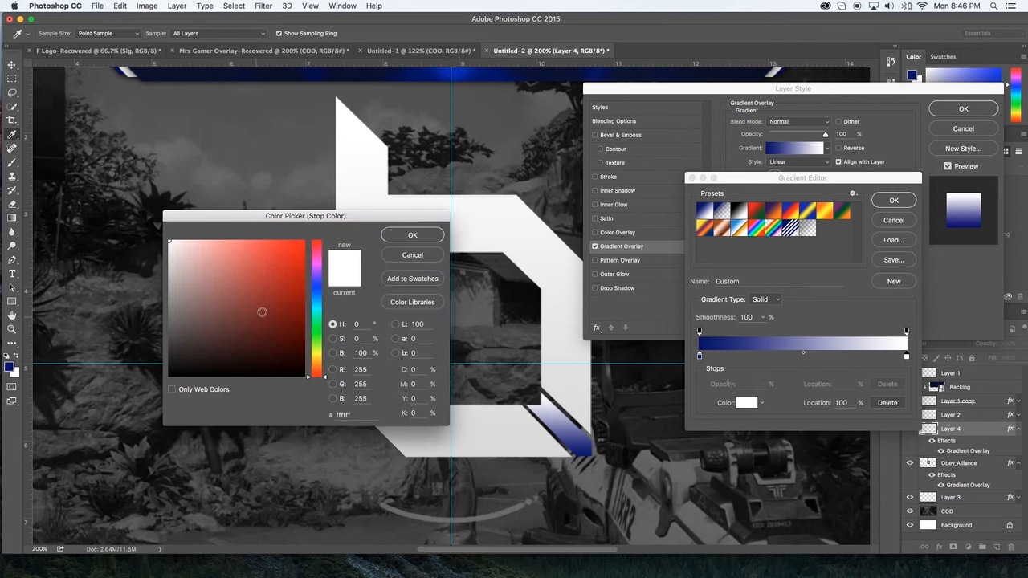
click(316, 286)
drag(285, 295, 298, 278)
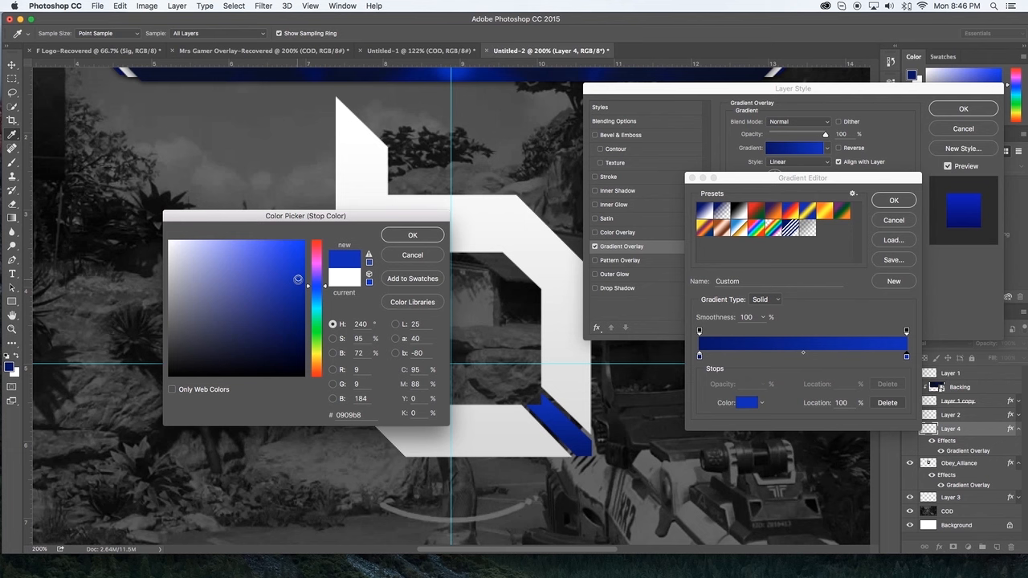
click(412, 236)
click(895, 200)
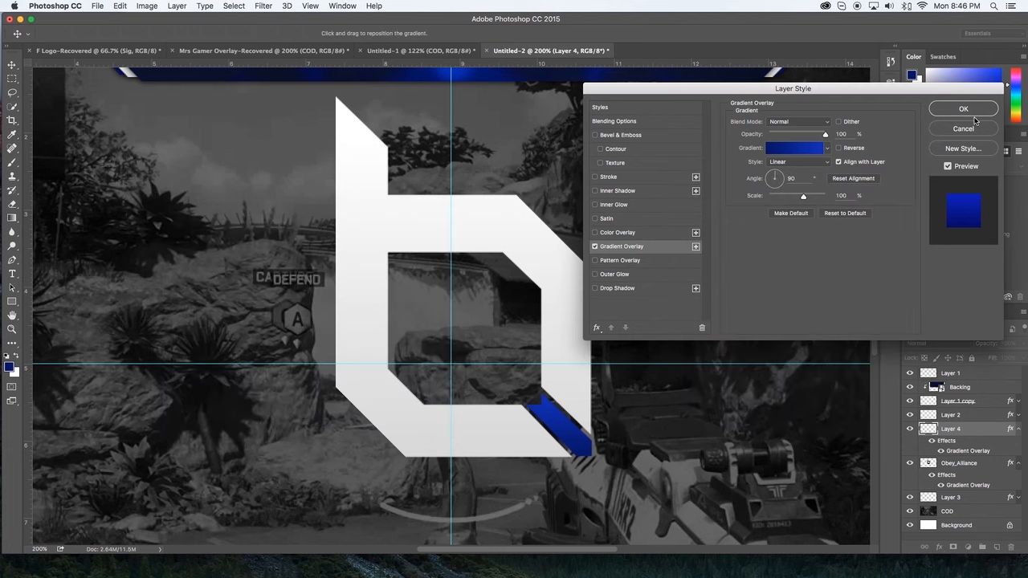
click(971, 111)
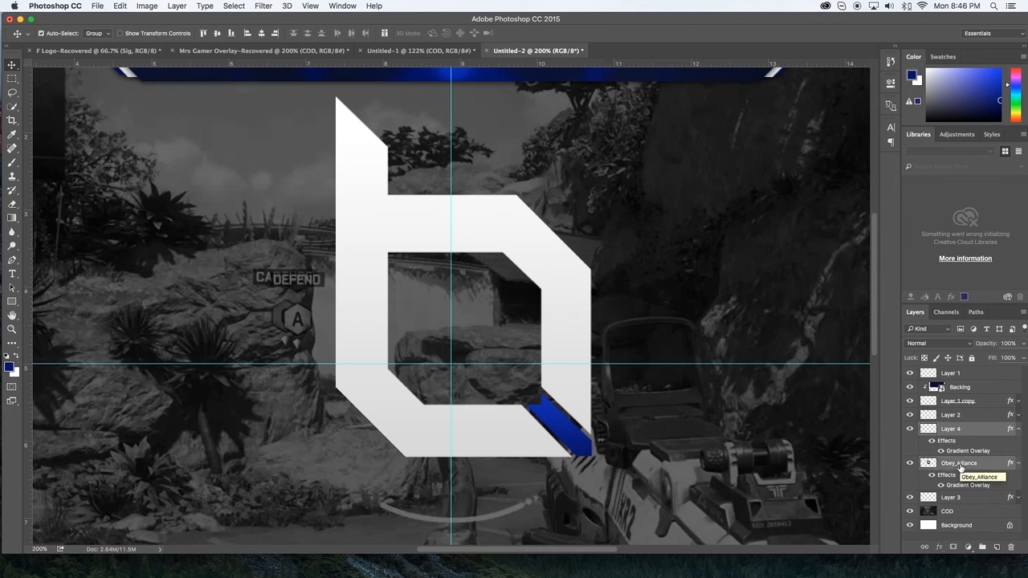
Step: Merge Layer 4 with Obey_Alliance, rename the merged layer Logo, and move it above all other layers
key(super+e)
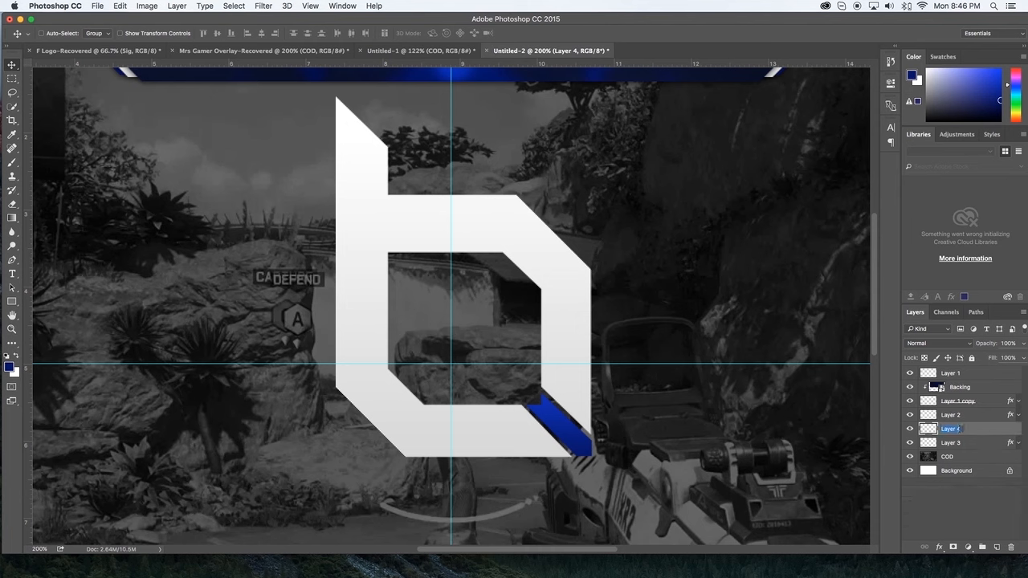
text(Logo)
key(Return)
drag(950, 430, 953, 369)
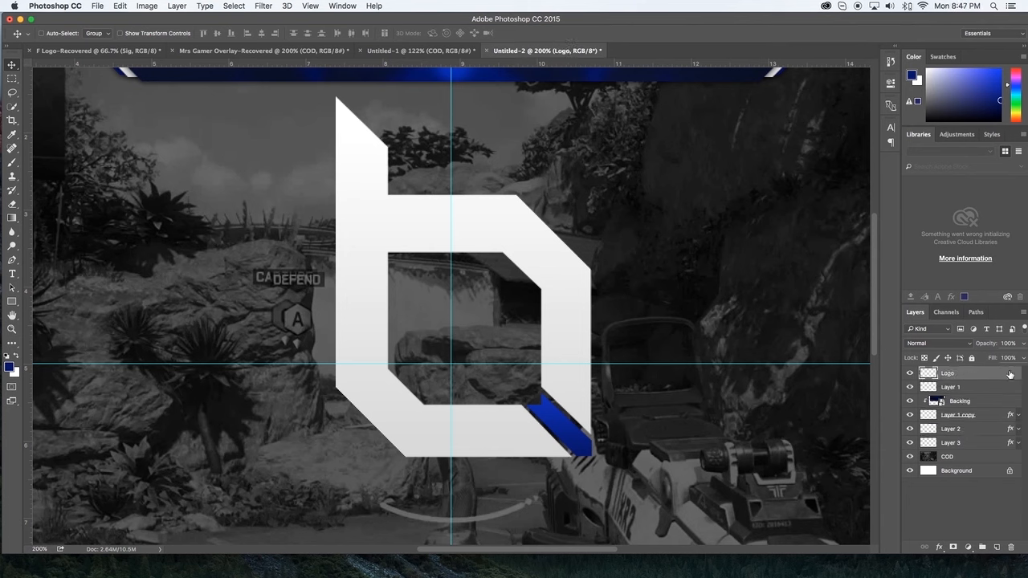
Step: Add a black Multiply Drop Shadow to the Logo layer with 67% opacity, 9 px distance and 7 px size
click(637, 286)
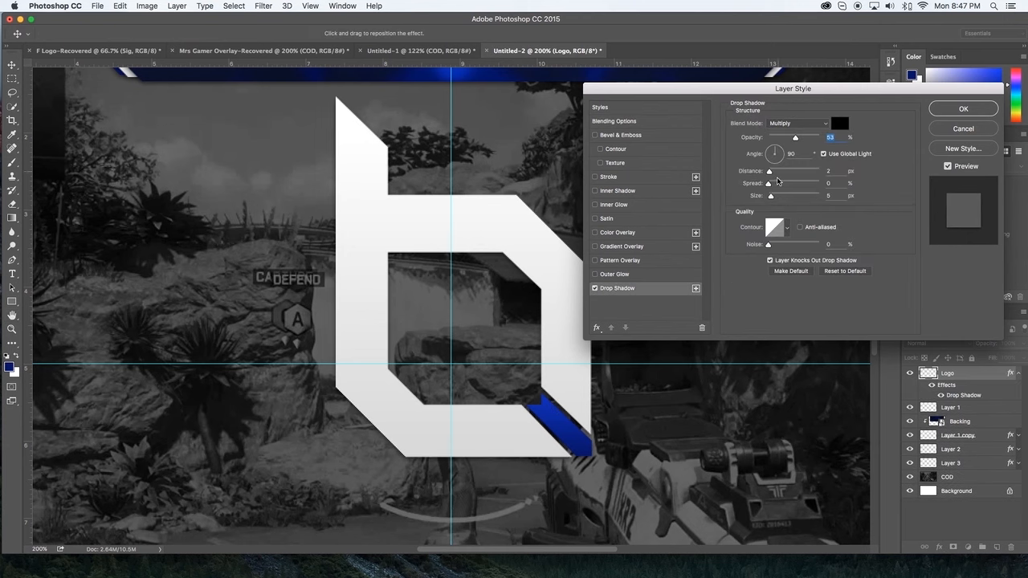
drag(771, 196, 774, 171)
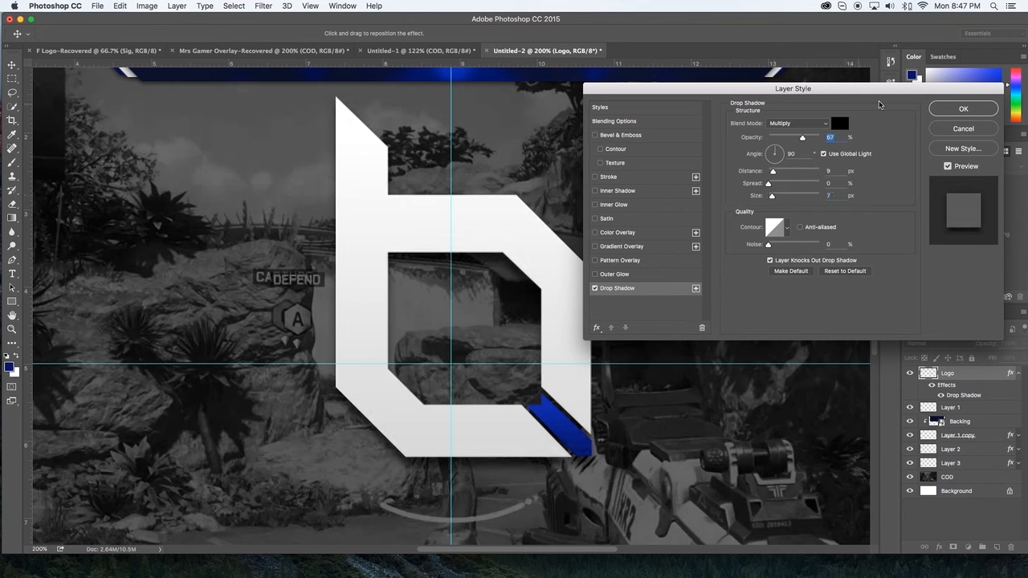
click(947, 114)
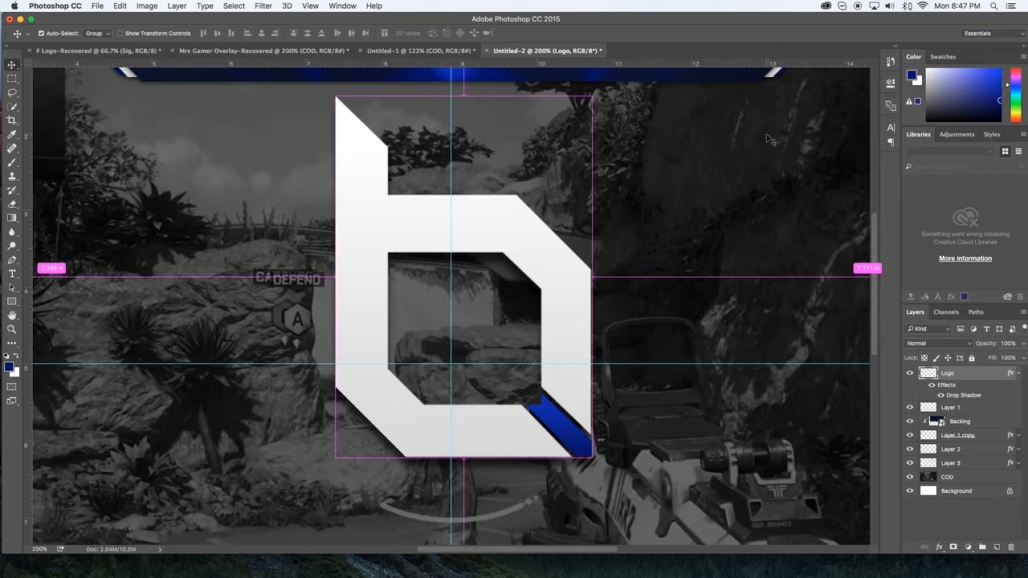
Step: Scale the logo down proportionally and place it over the middle of the blue top bar
key(super+minus)
key(super+t)
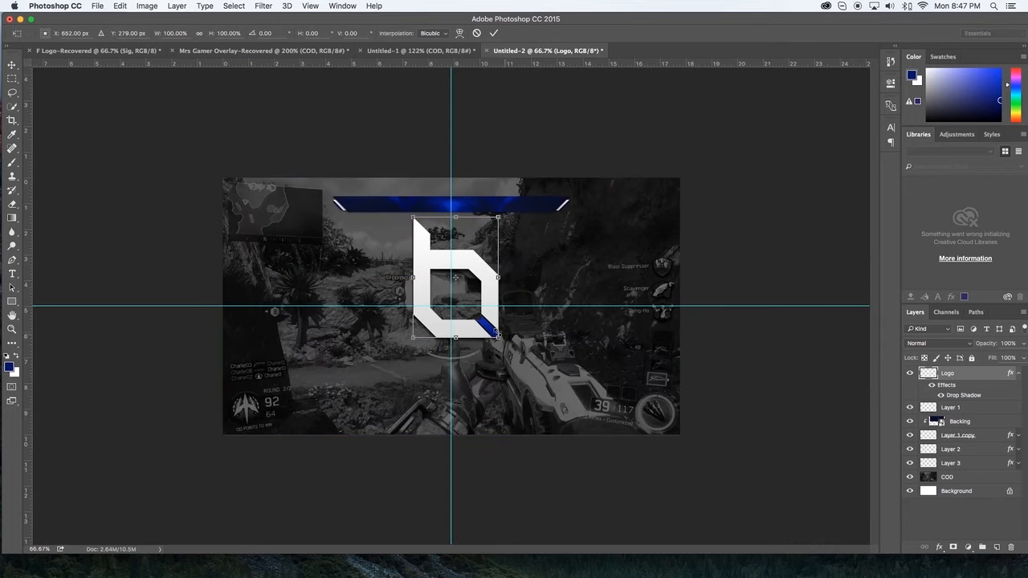
drag(482, 335, 444, 308)
key(super+z)
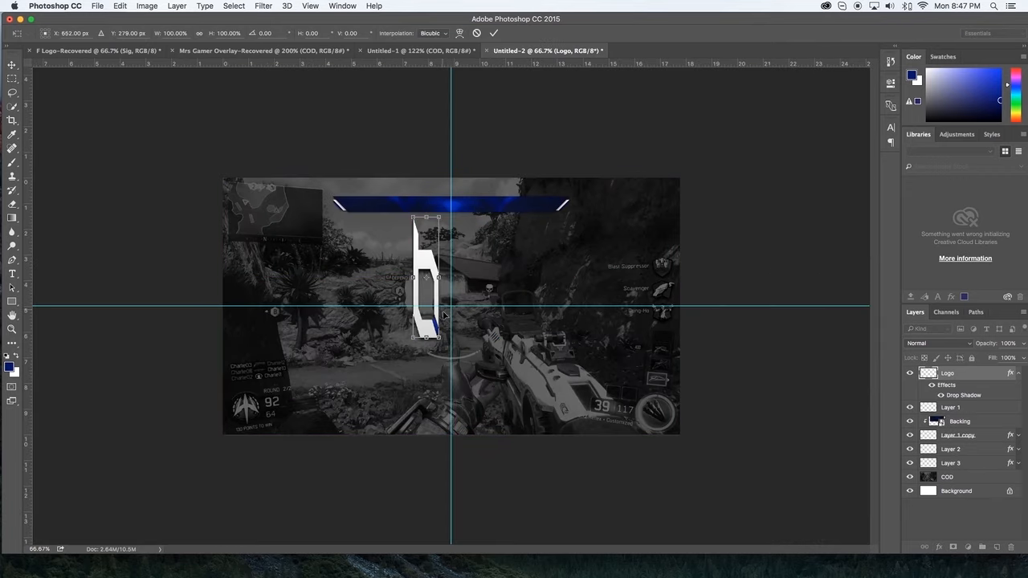
drag(499, 338, 448, 221)
key(Return)
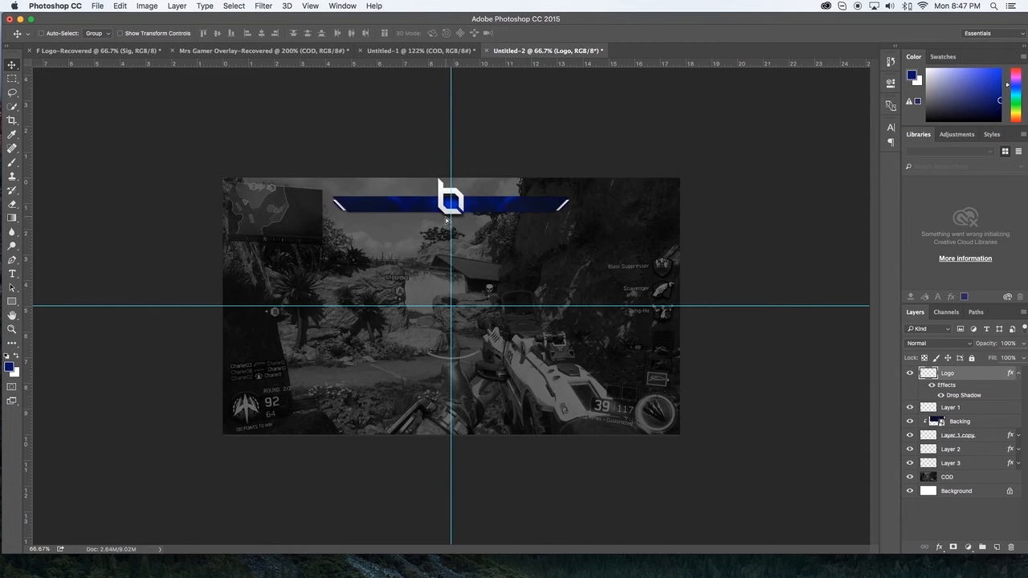
Step: Scale the logo further to about 67% and center it on the vertical guide over the blue bar at X 640 px
key(super+1)
key(super+=)
key(super+=)
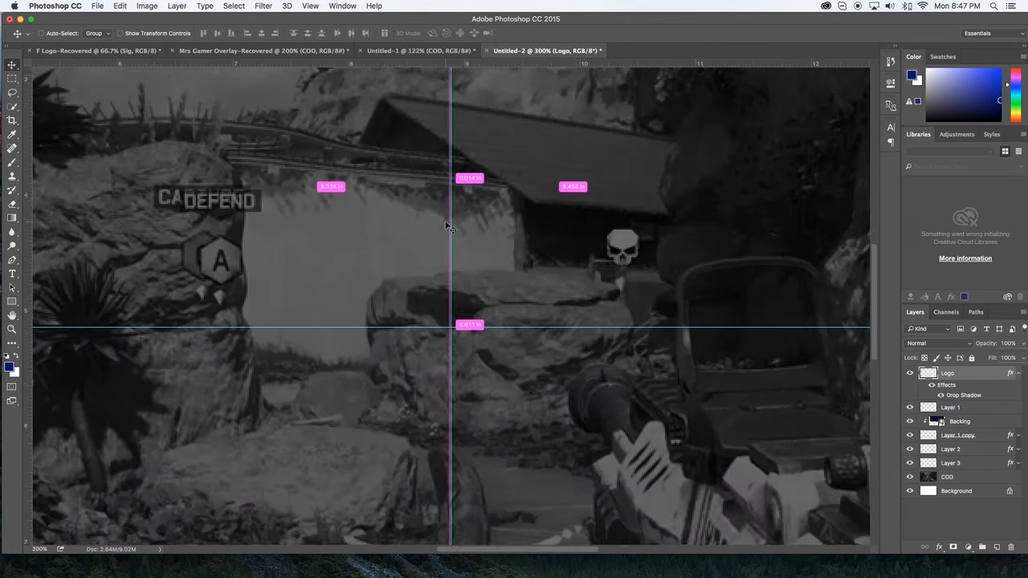
scroll(446, 223, down, 1)
key(super+t)
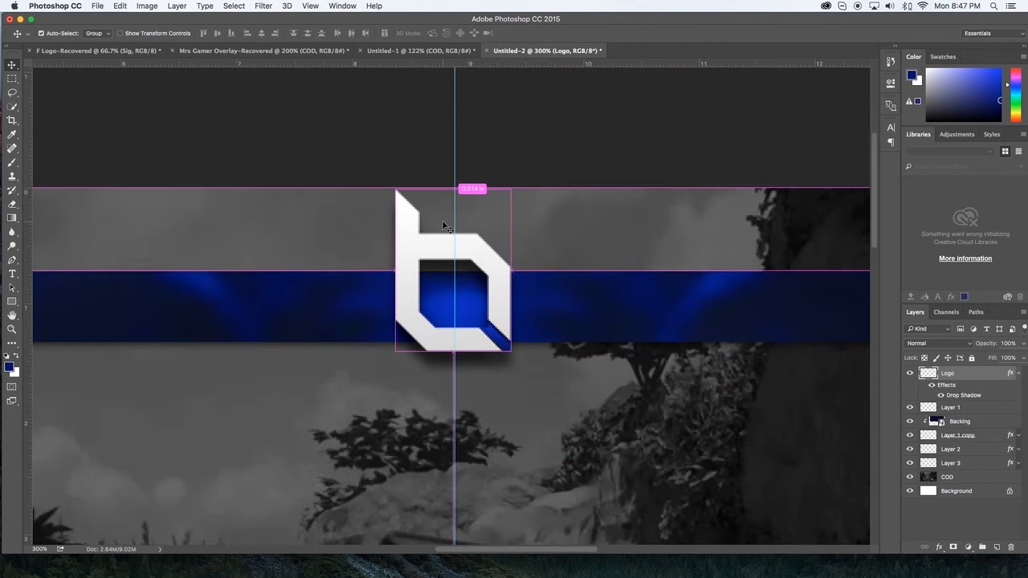
drag(511, 353, 480, 312)
drag(493, 241, 490, 243)
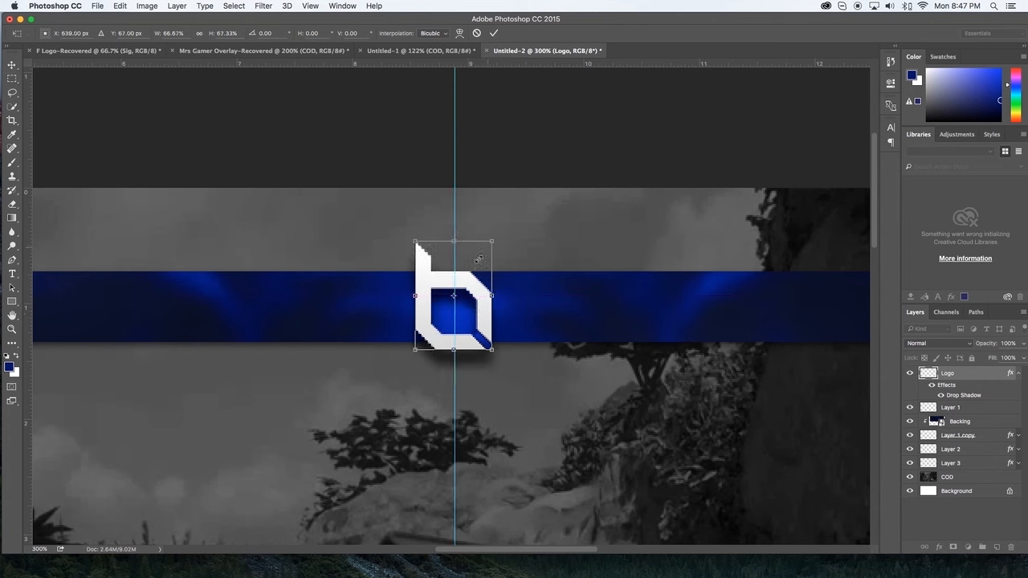
drag(469, 278, 471, 275)
key(Down)
key(Down)
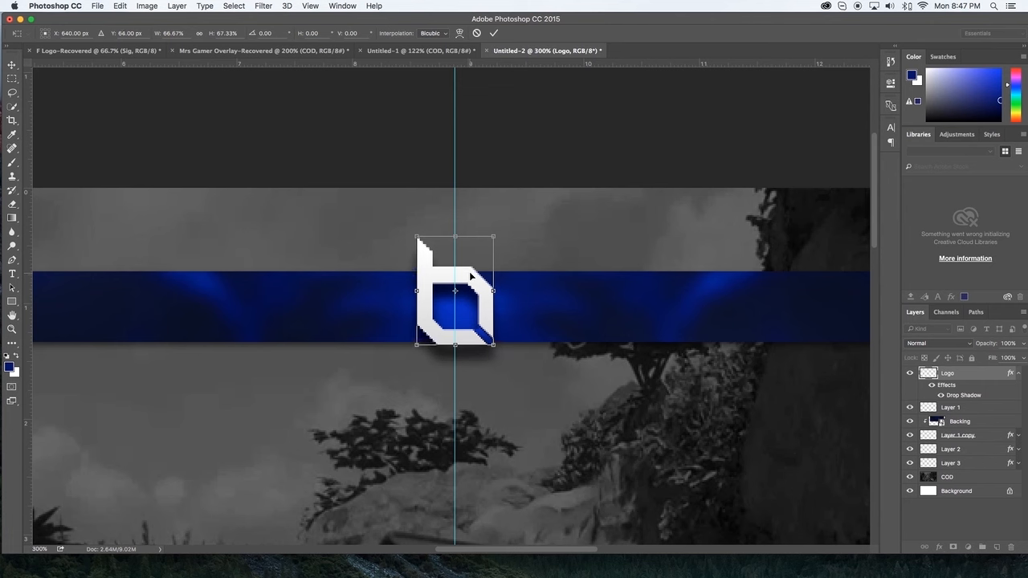
key(Return)
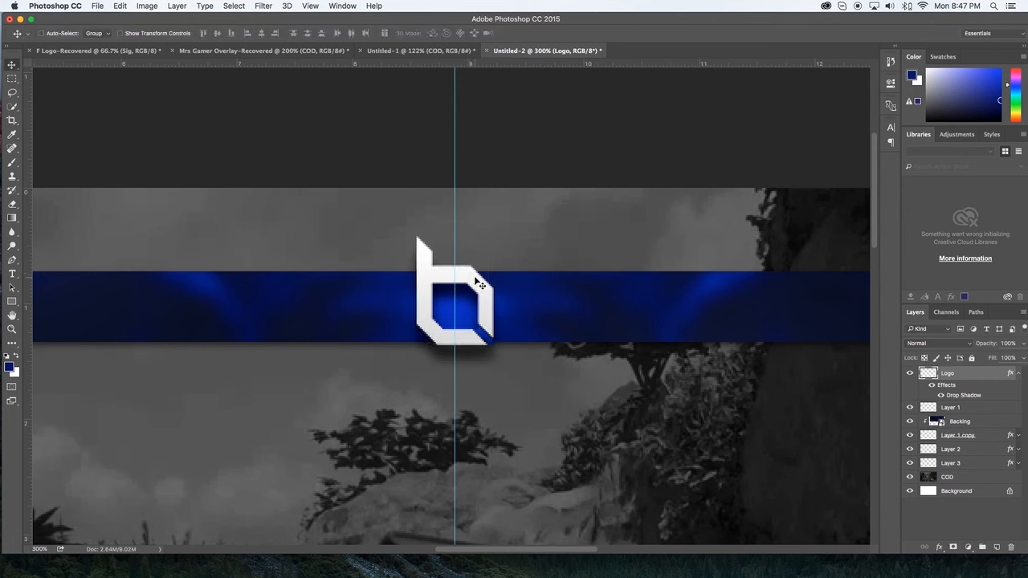
Step: Hide the guides and check the logo's placement on the full overlay
key(super+minus)
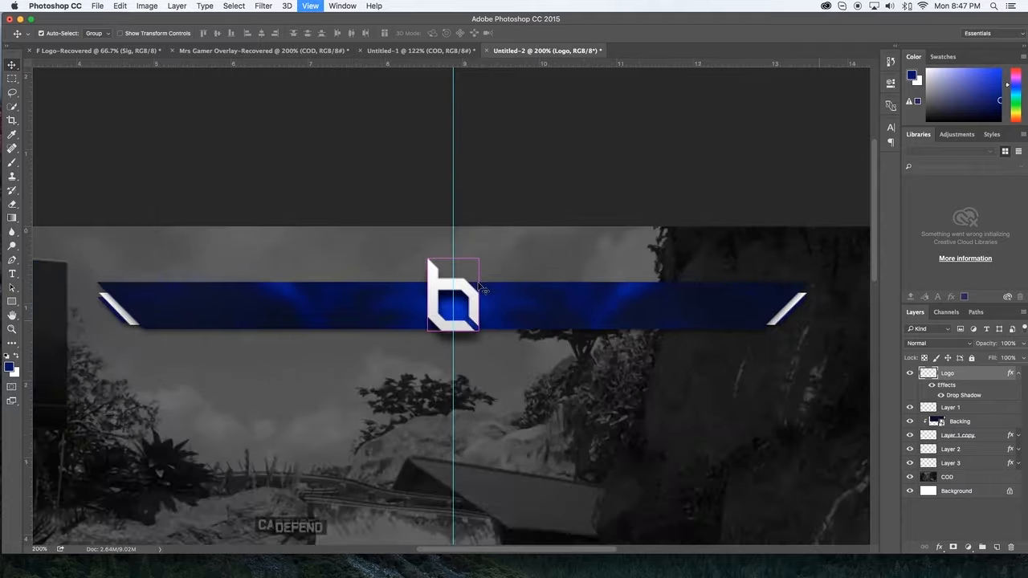
key(super+minus)
key(super+h)
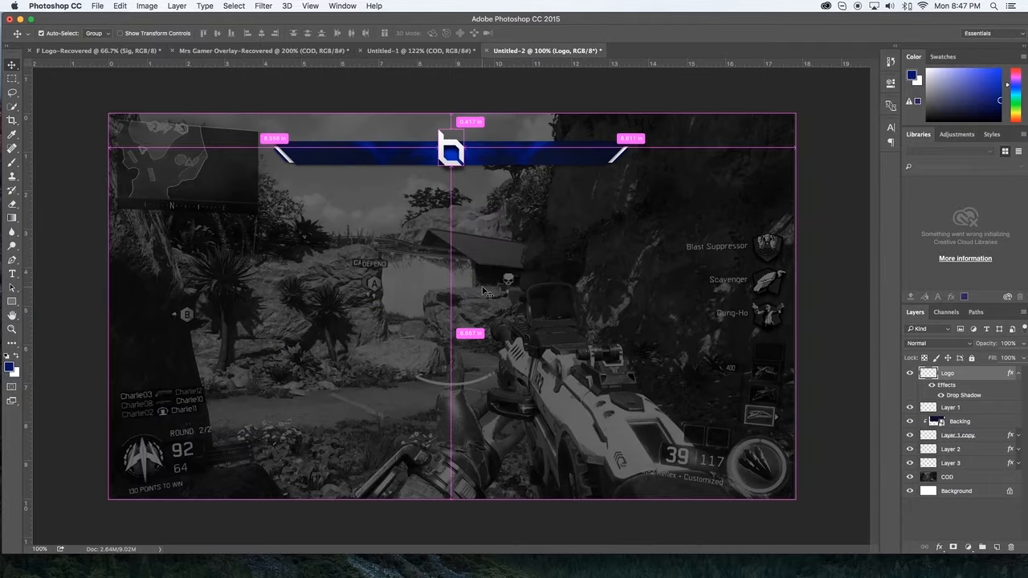
key(super+plus)
key(super+plus)
scroll(486, 292, up, 10)
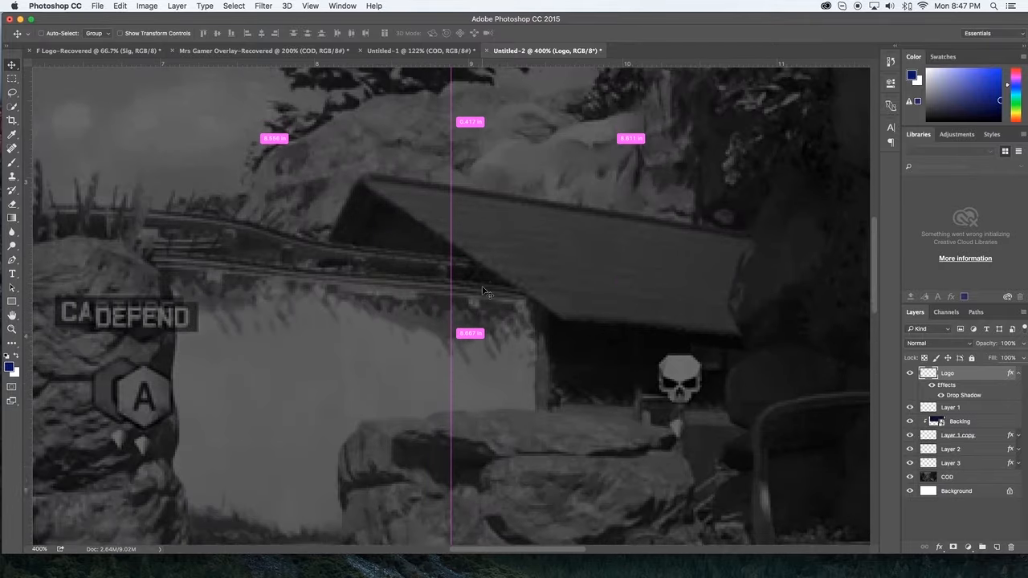
Step: Add a new empty layer above the Logo layer
scroll(485, 292, up, 5)
scroll(551, 302, left, 6)
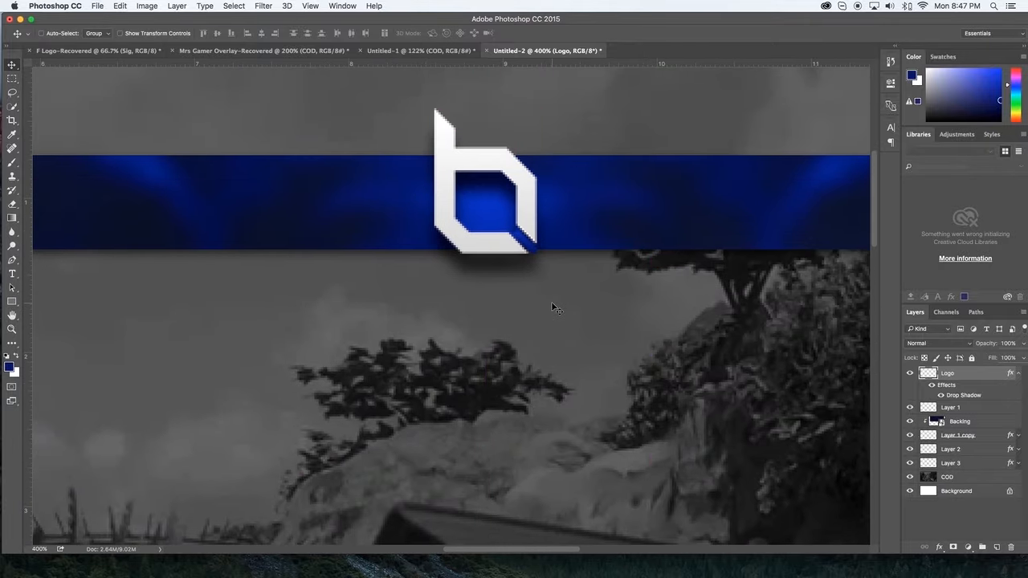
key(super+minus)
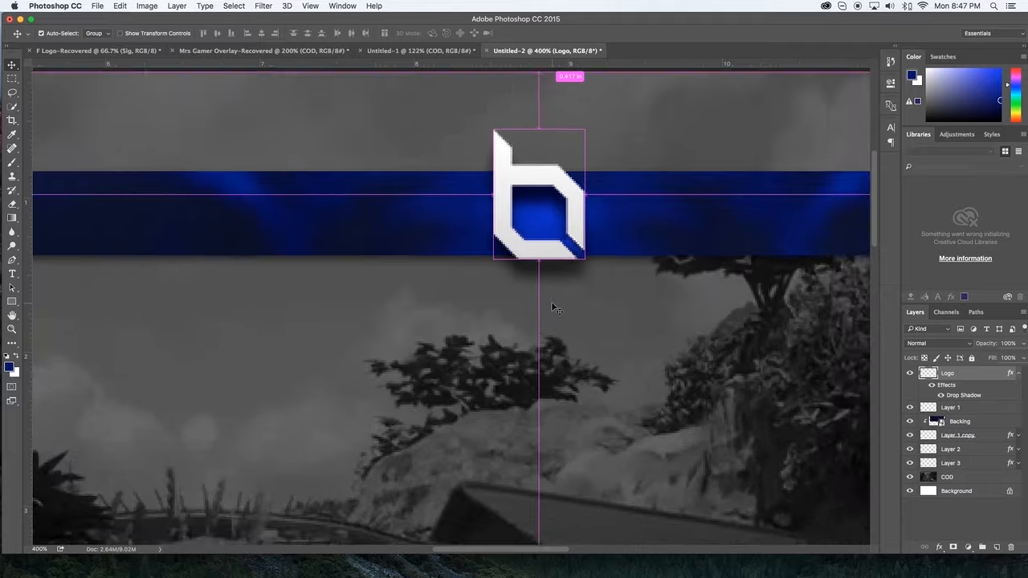
key(super+minus)
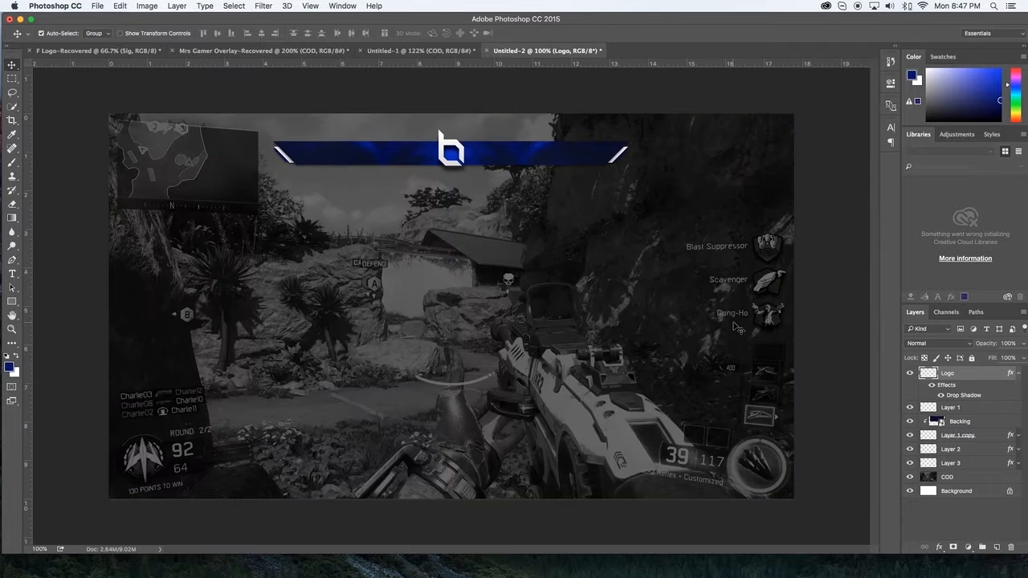
key(super+shift+n)
key(Return)
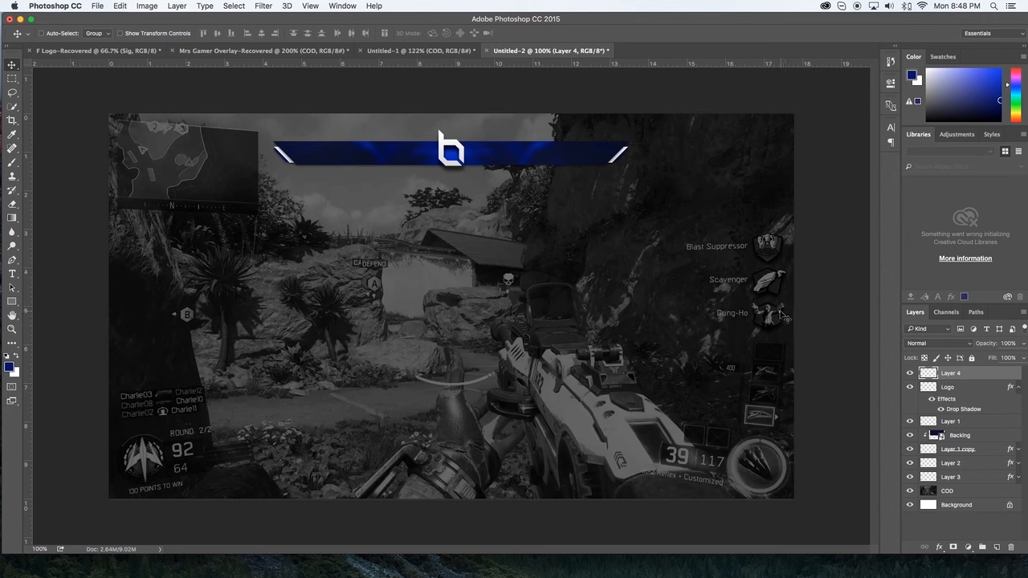
Step: Create a rectangle shape 1280 px wide and 720 px high with no fill
key(m)
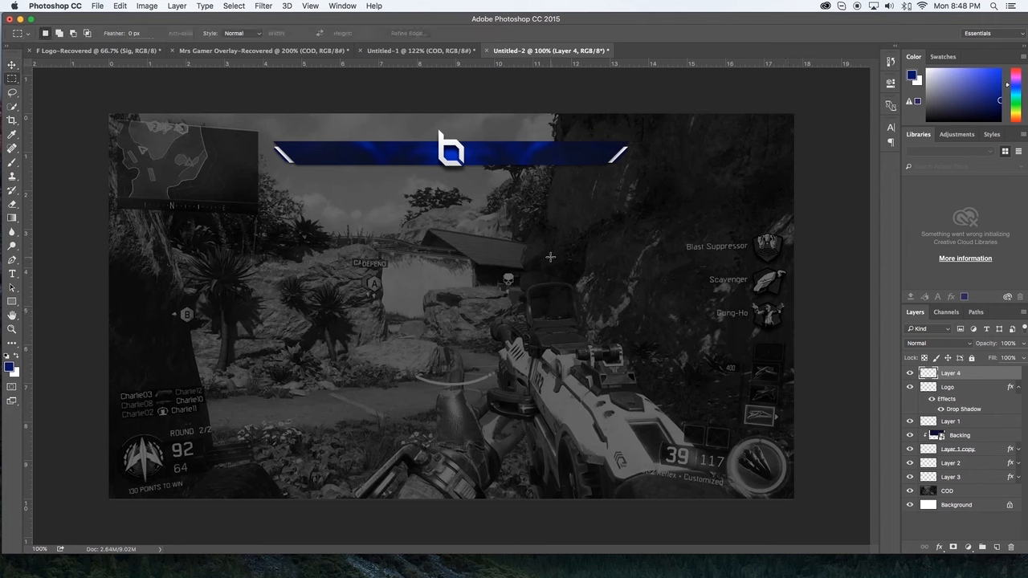
click(12, 301)
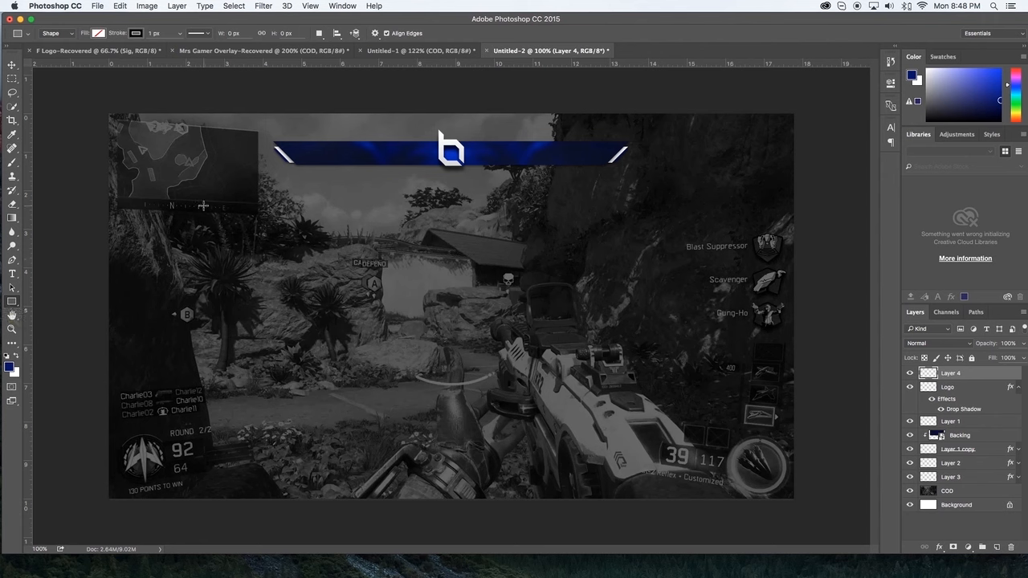
click(203, 206)
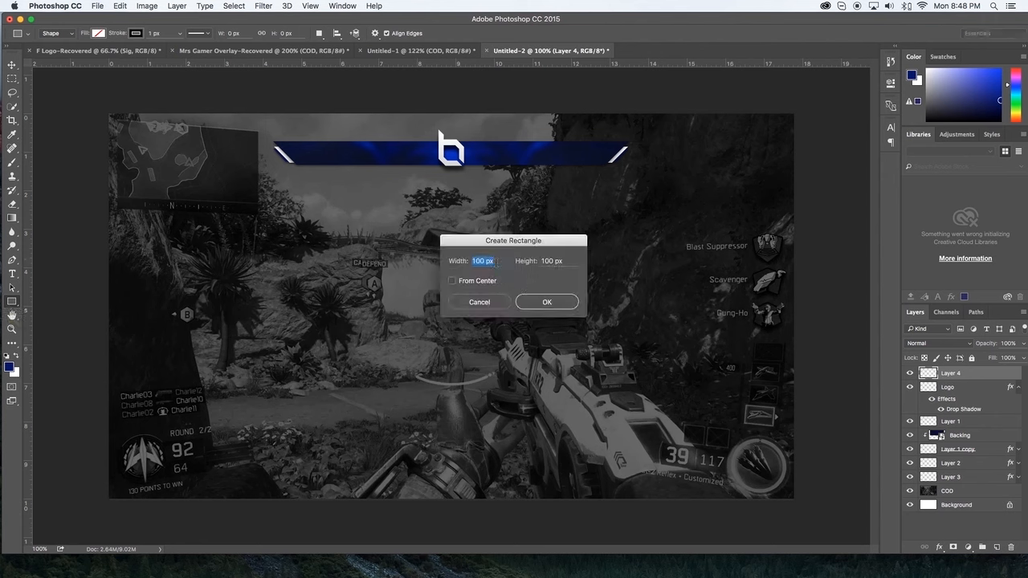
text(1280)
key(Tab)
text(7)
click(484, 285)
click(563, 302)
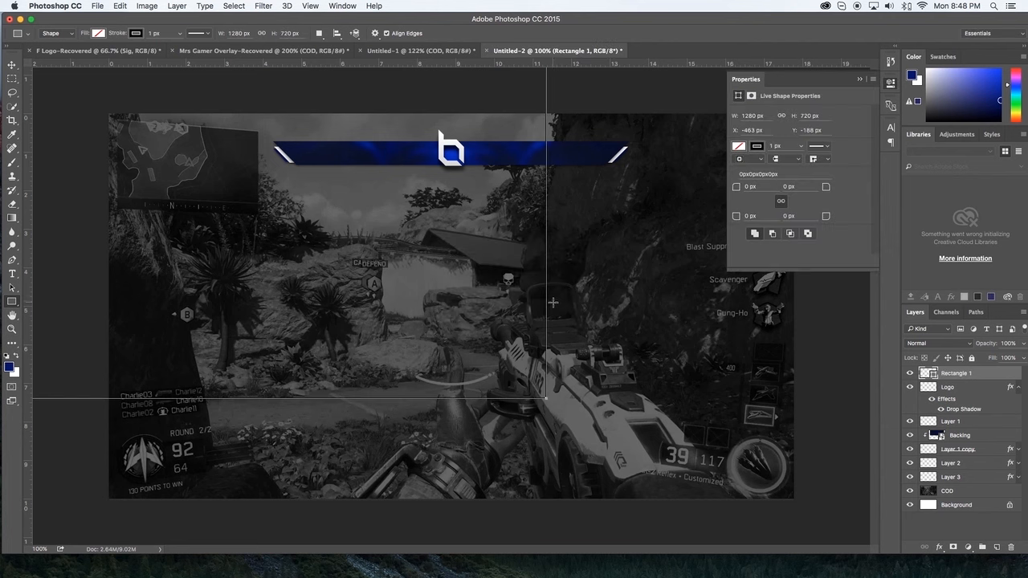
Step: Scale the rectangle proportionally to 25% (320 × 180 px) and place it over the perk list at about X 945, Y 217 px
key(super+t)
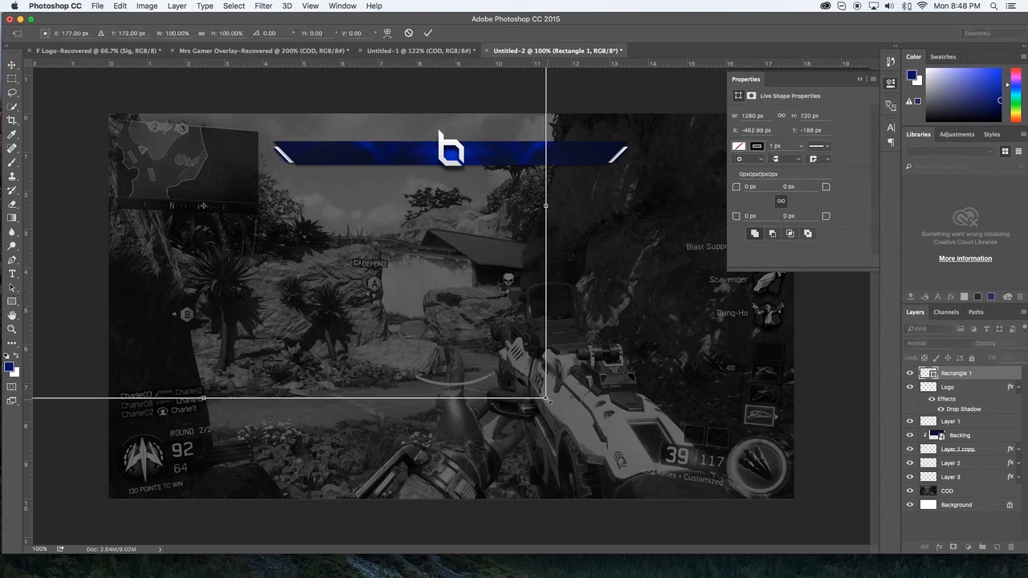
drag(546, 397, 581, 454)
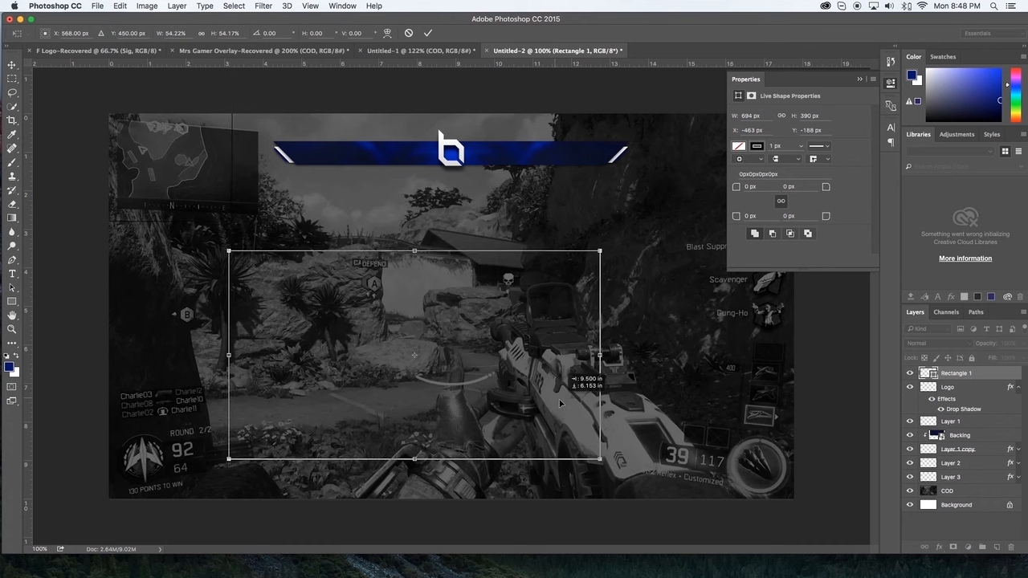
drag(587, 254, 538, 299)
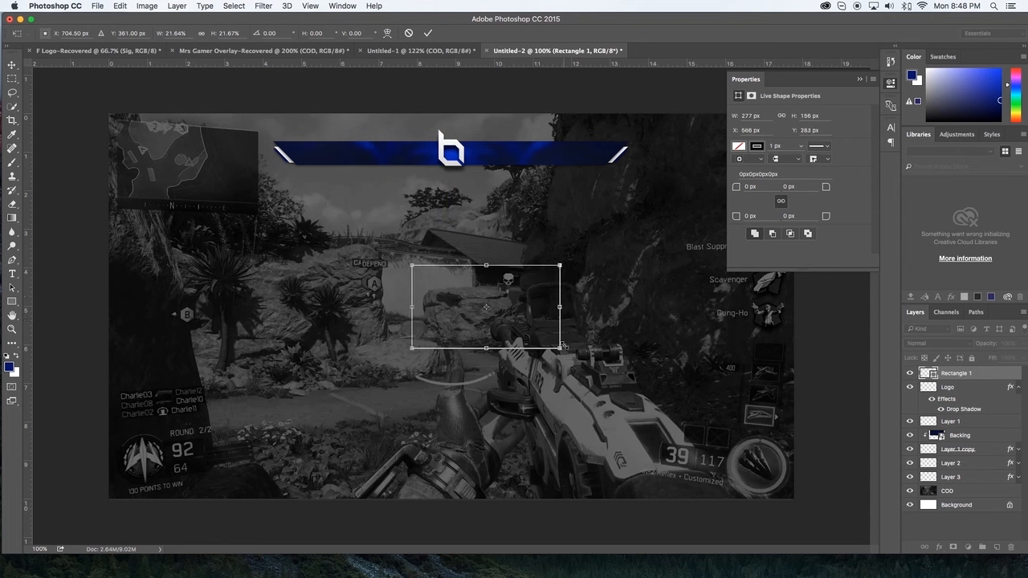
drag(560, 348, 583, 362)
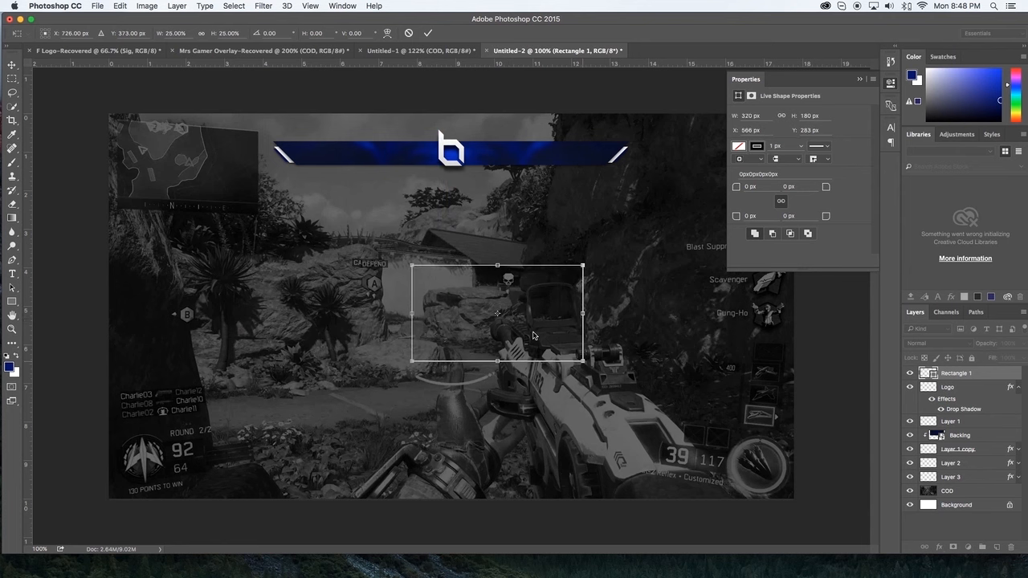
click(858, 81)
drag(547, 327, 747, 296)
key(Return)
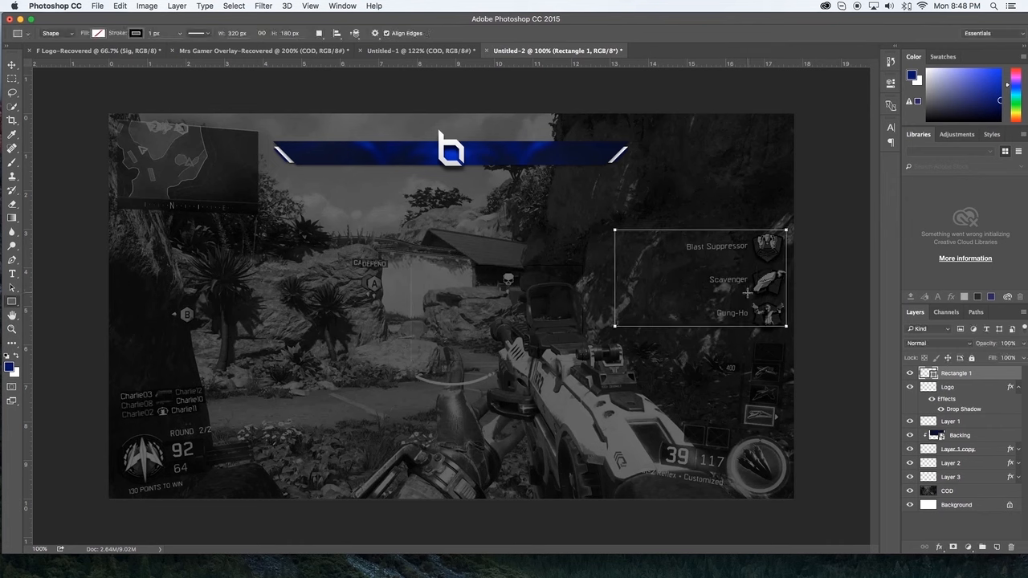
Step: Give the rectangle a white stroke 6 px wide and check the frame on the overlay
click(891, 84)
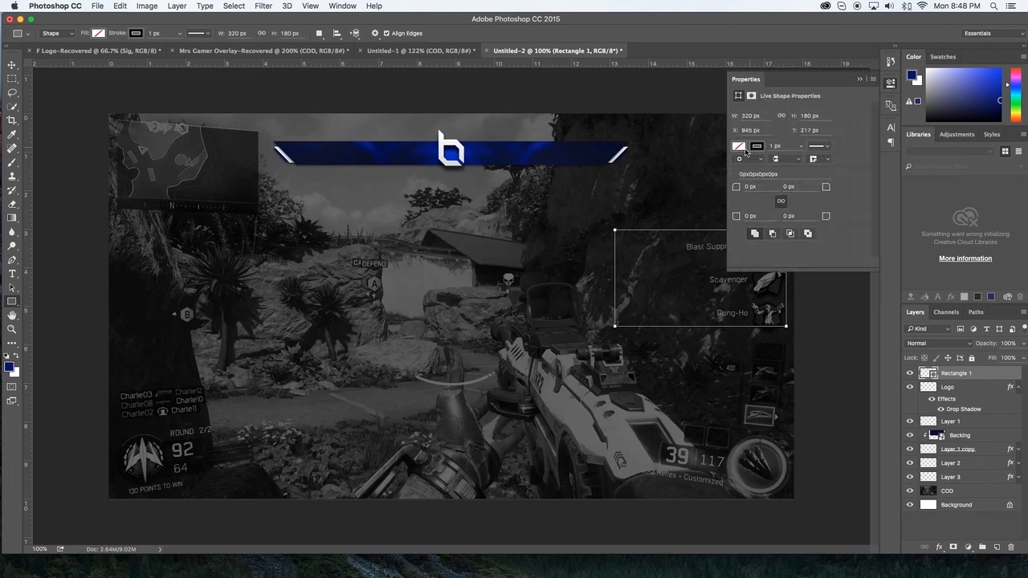
click(758, 146)
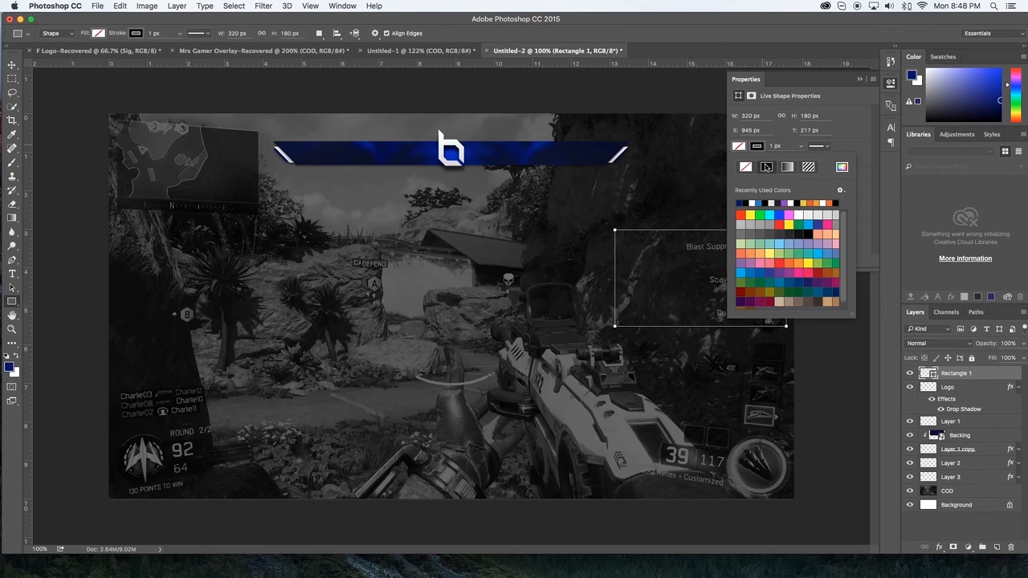
click(756, 202)
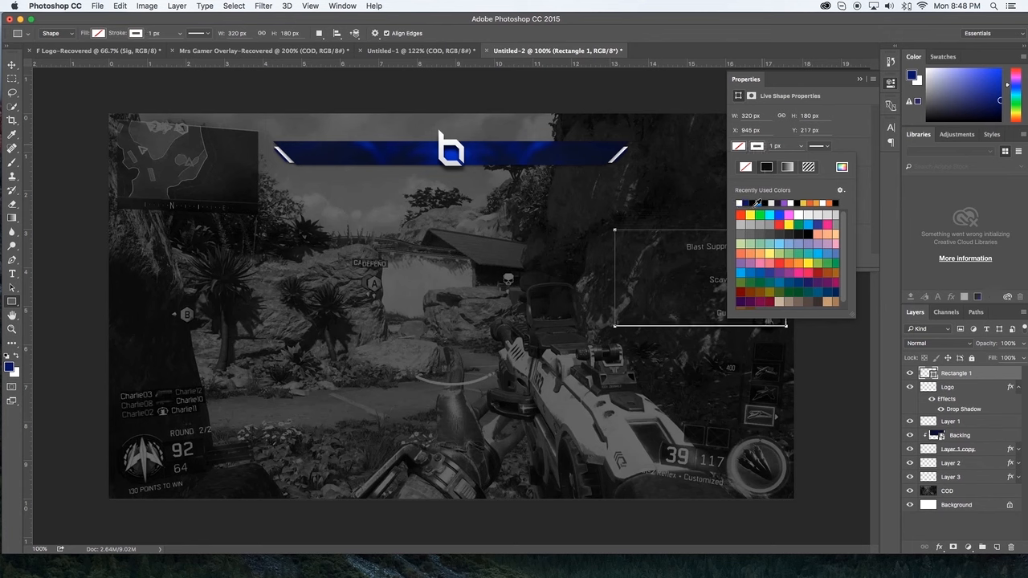
click(753, 145)
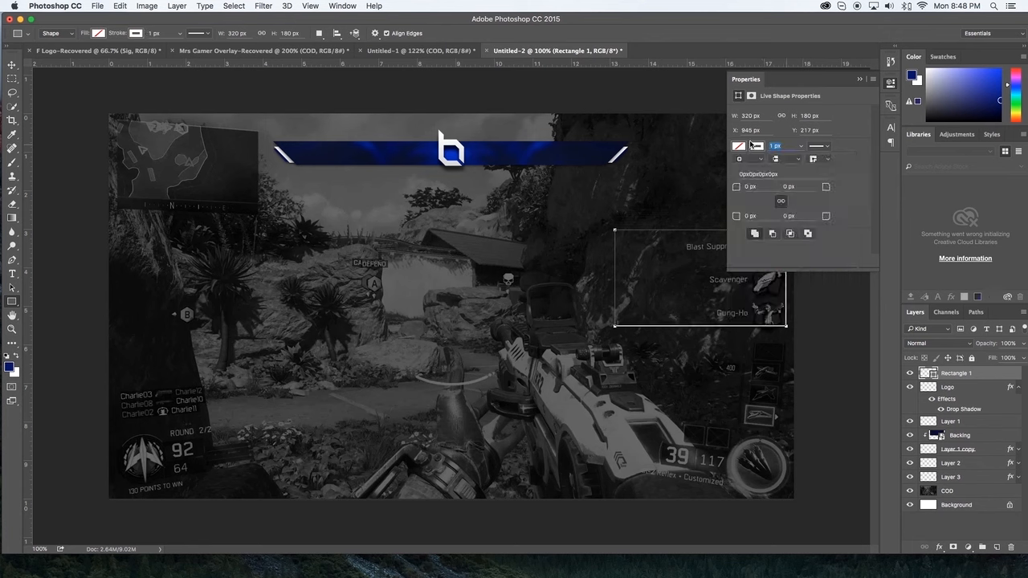
text(6)
key(Return)
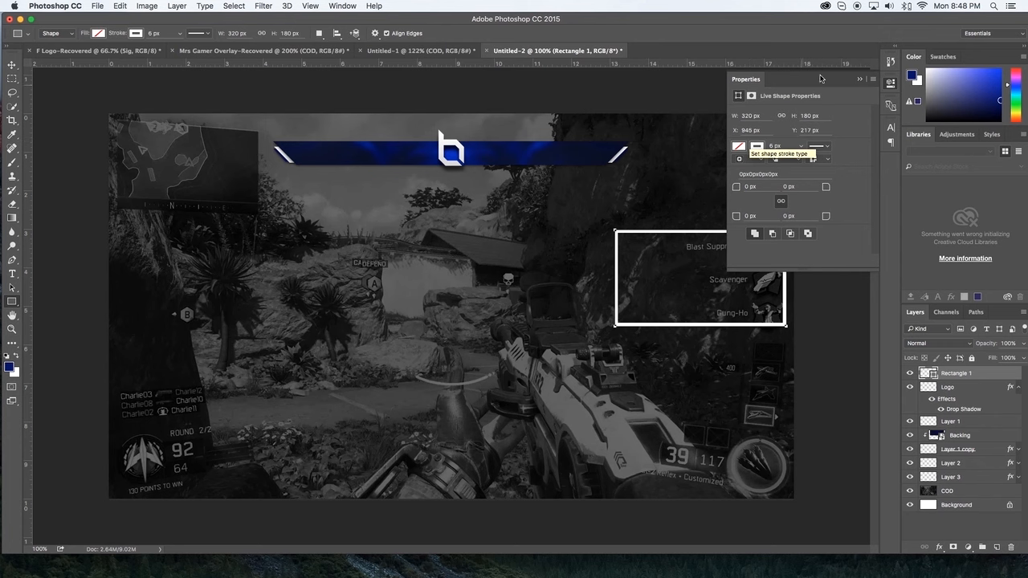
click(859, 78)
key(super+equal)
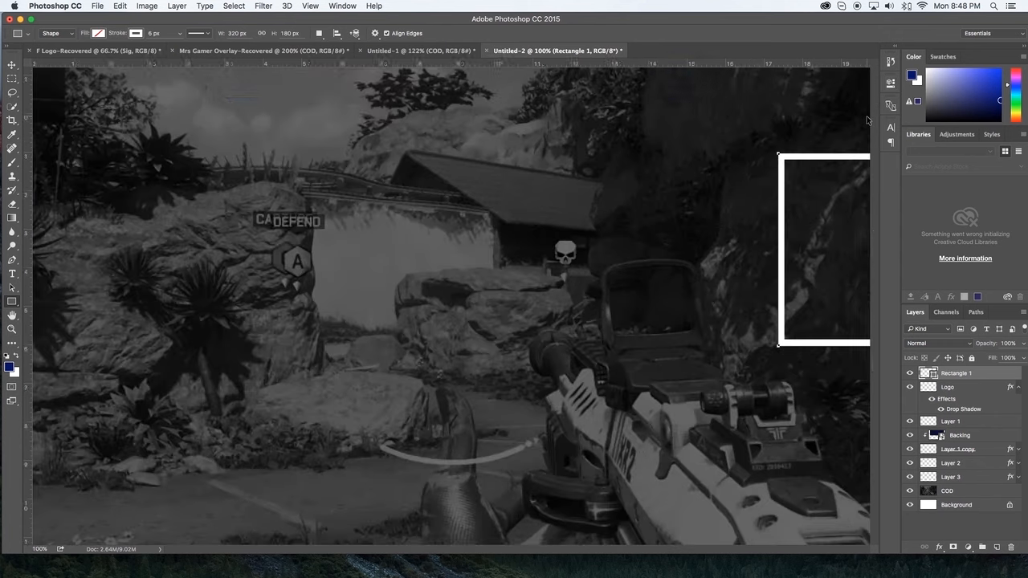
key(super+minus)
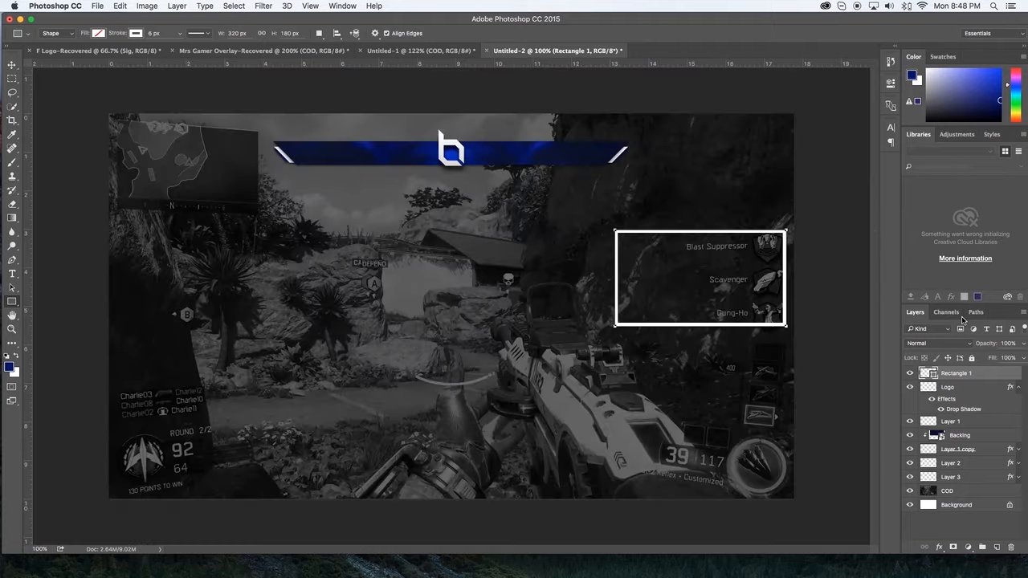
Step: Duplicate the Backing texture to the top of the layer stack, shift it over the rectangle, and clip it to Rectangle 1
click(969, 438)
key(super+j)
drag(969, 439, 958, 375)
key(v)
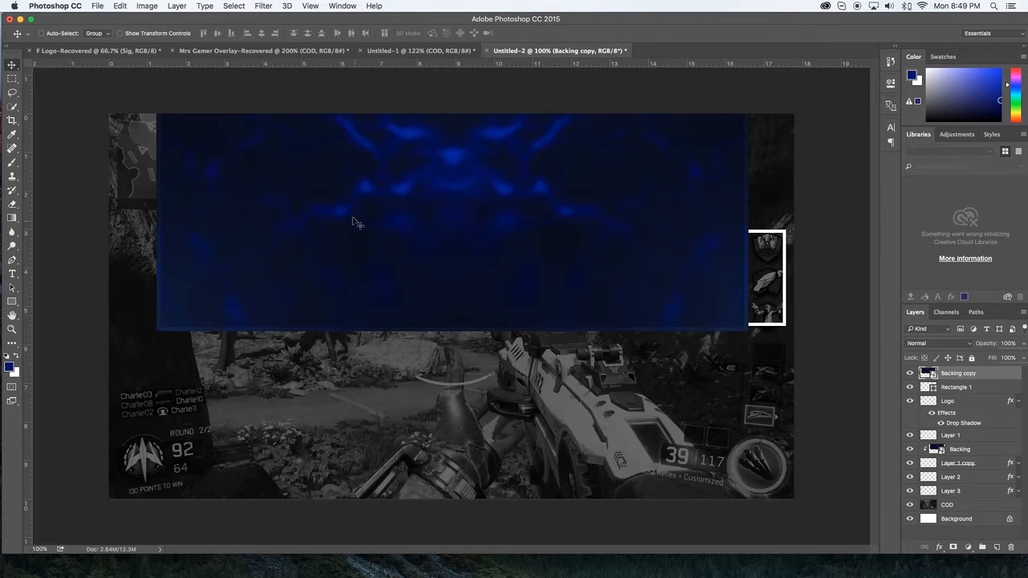
drag(346, 211, 623, 325)
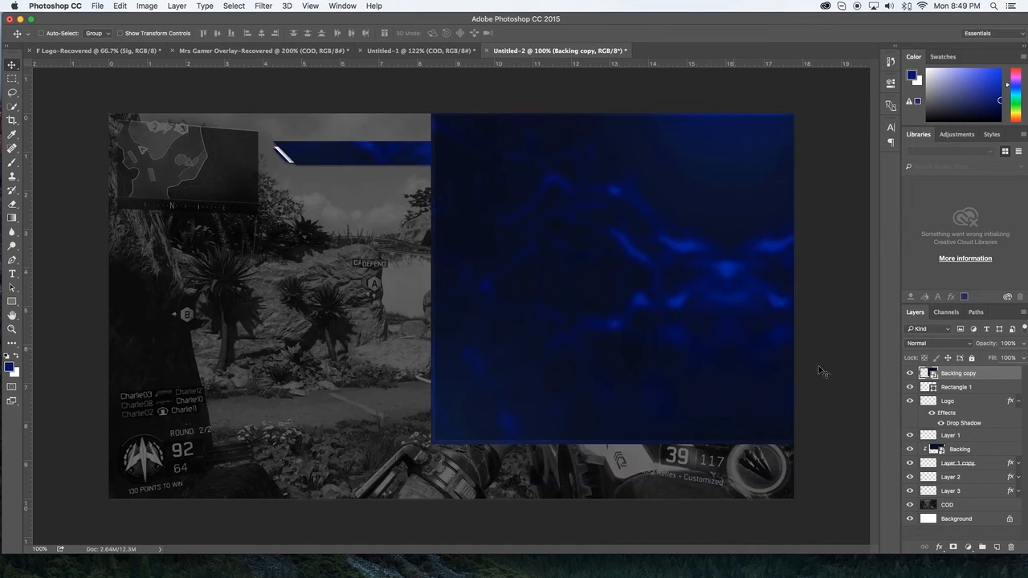
alt+click(959, 380)
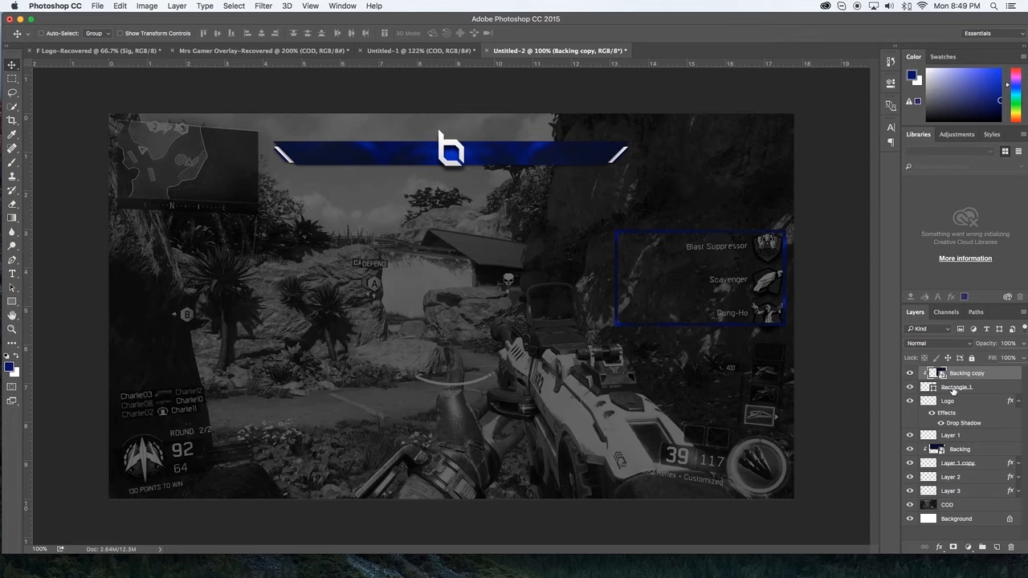
Step: Duplicate the Logo layer above Backing copy, scale the copy down, and place it on the middle of the frame's upper edge
key(super+plus)
scroll(625, 294, down, 5)
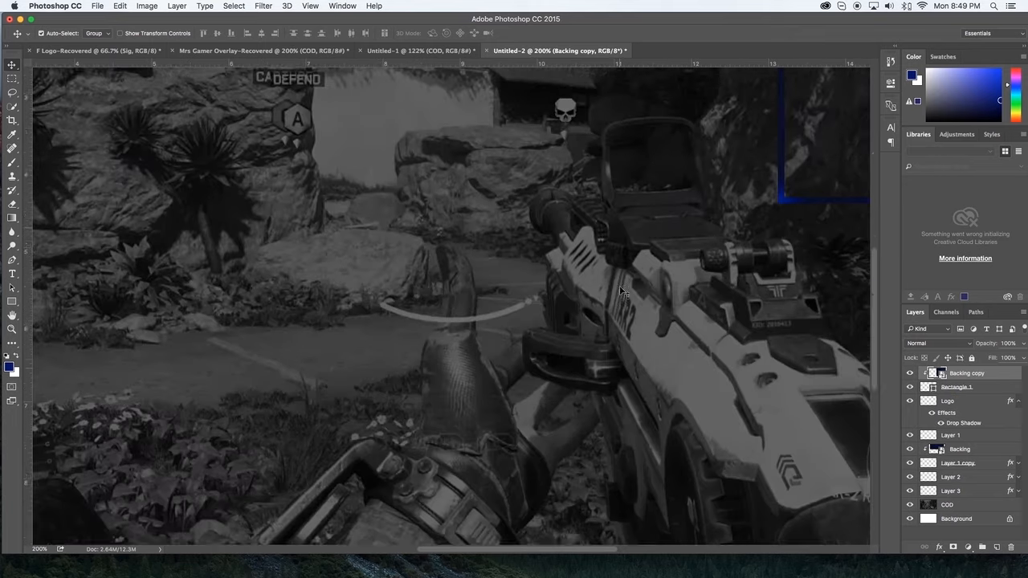
scroll(625, 294, right, 10)
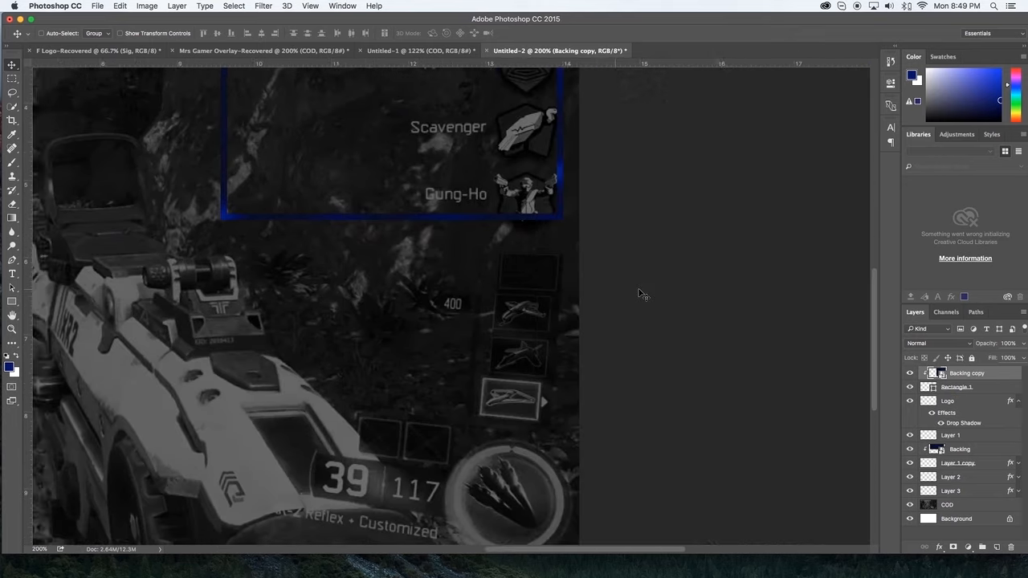
scroll(654, 305, up, 2)
scroll(654, 305, left, 5)
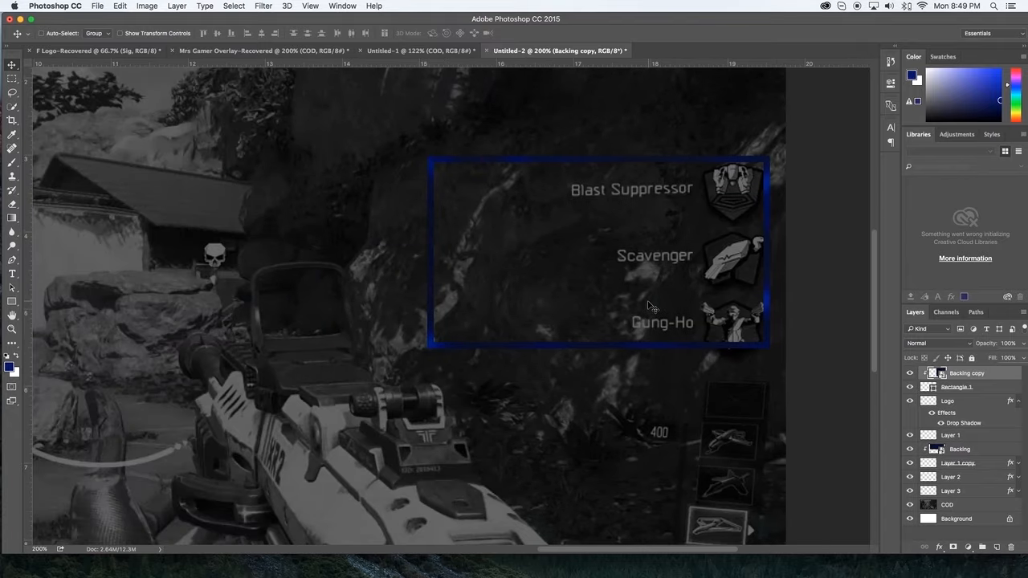
click(960, 401)
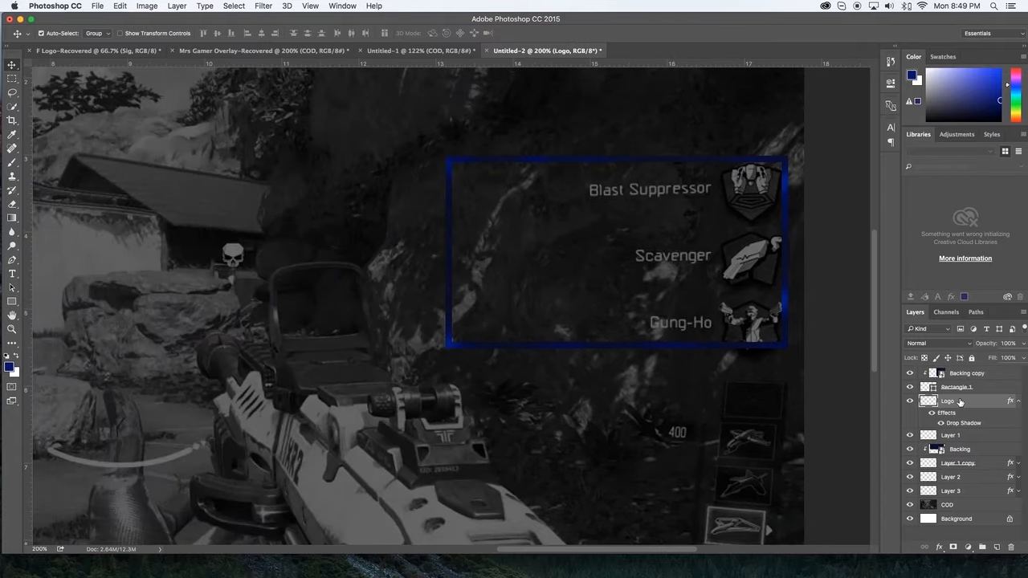
key(super+j)
drag(960, 401, 956, 368)
drag(533, 208, 626, 163)
key(super+t)
key(Return)
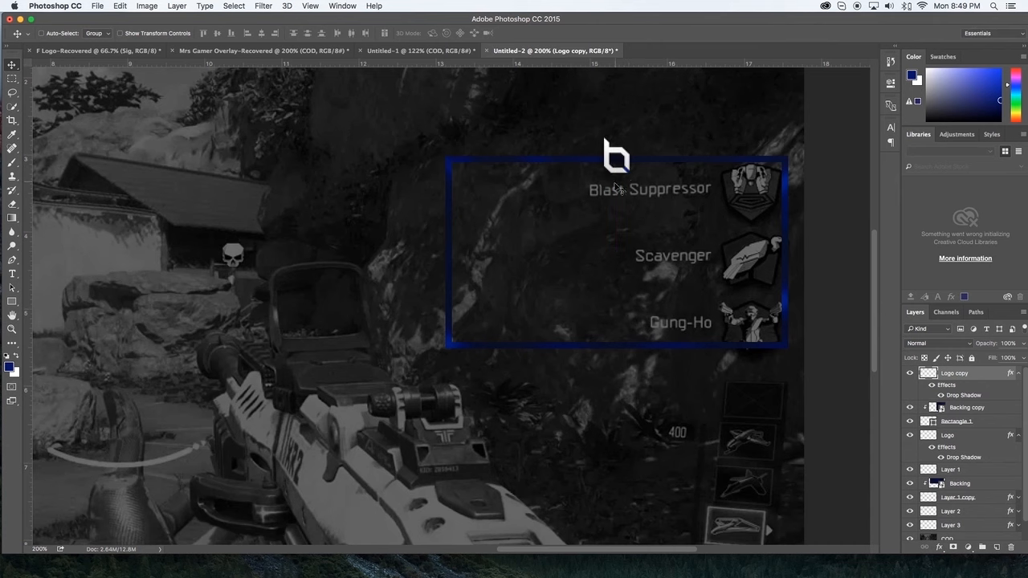
Step: Rasterize the Rectangle 1 layer and fill a thin strip along the frame's upper edge with the foreground colour
scroll(617, 188, up, 1)
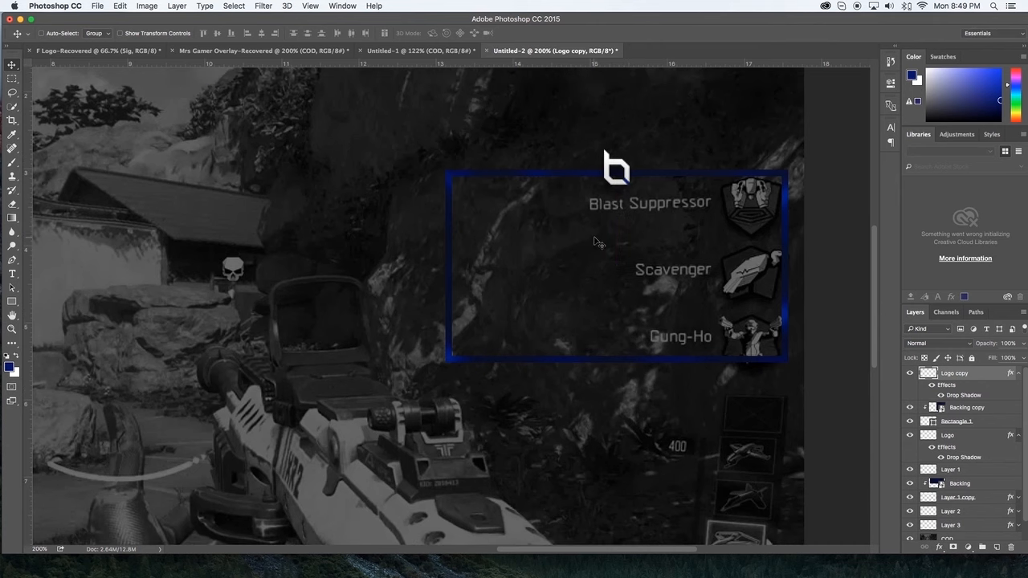
key(m)
click(979, 421)
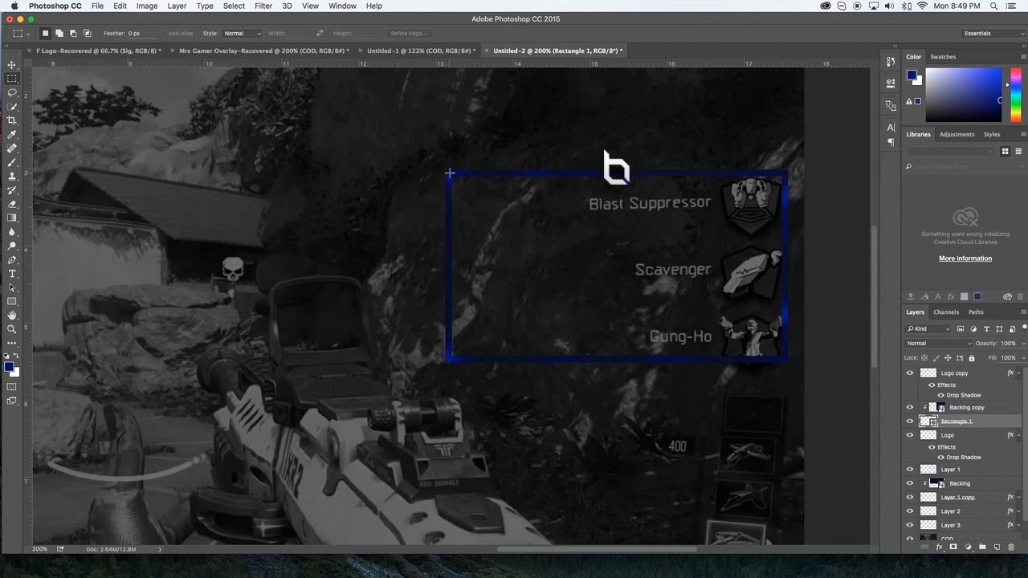
drag(450, 173, 784, 185)
key(shift)
right_click(990, 428)
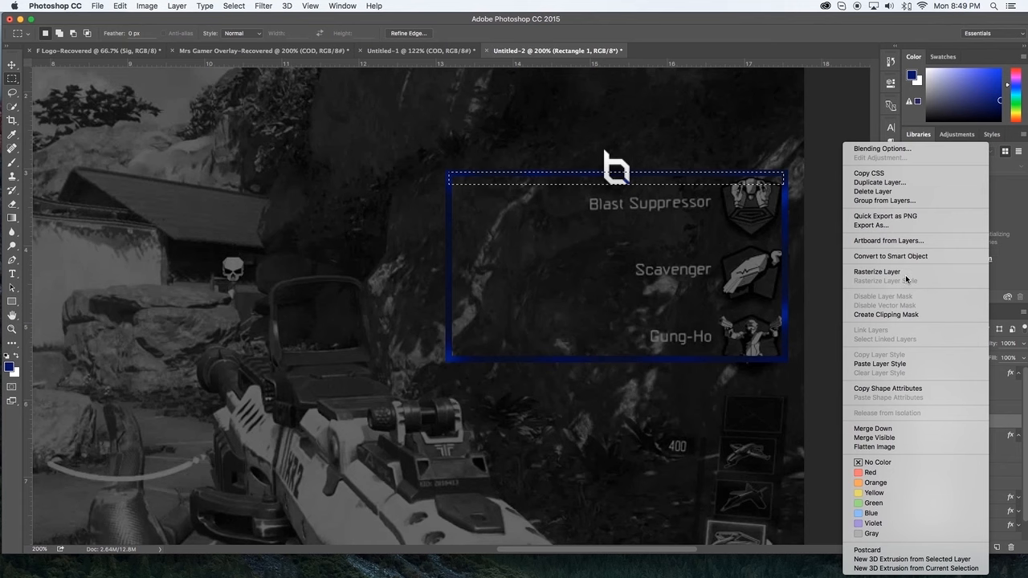
click(903, 274)
right_click(980, 425)
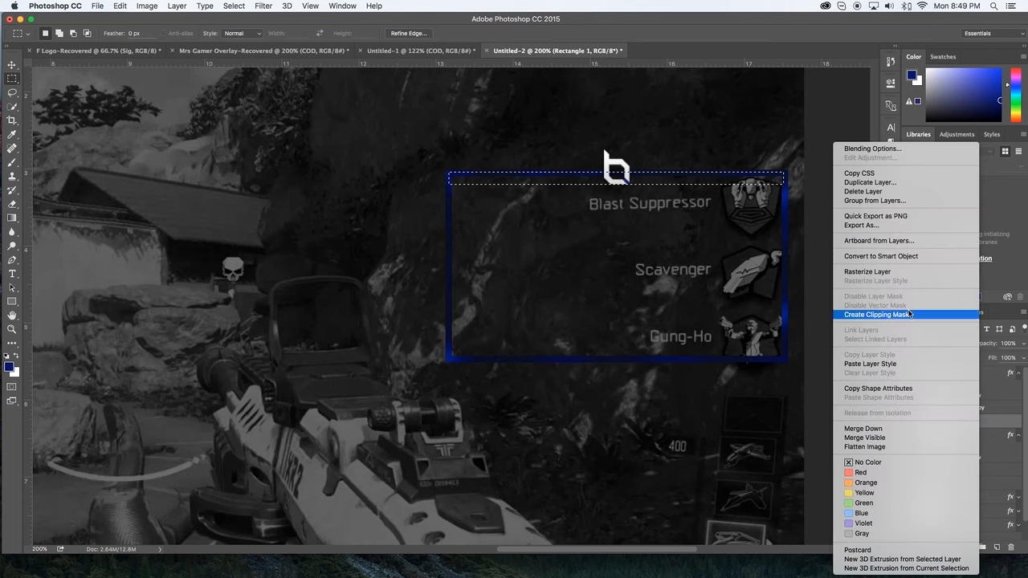
click(898, 271)
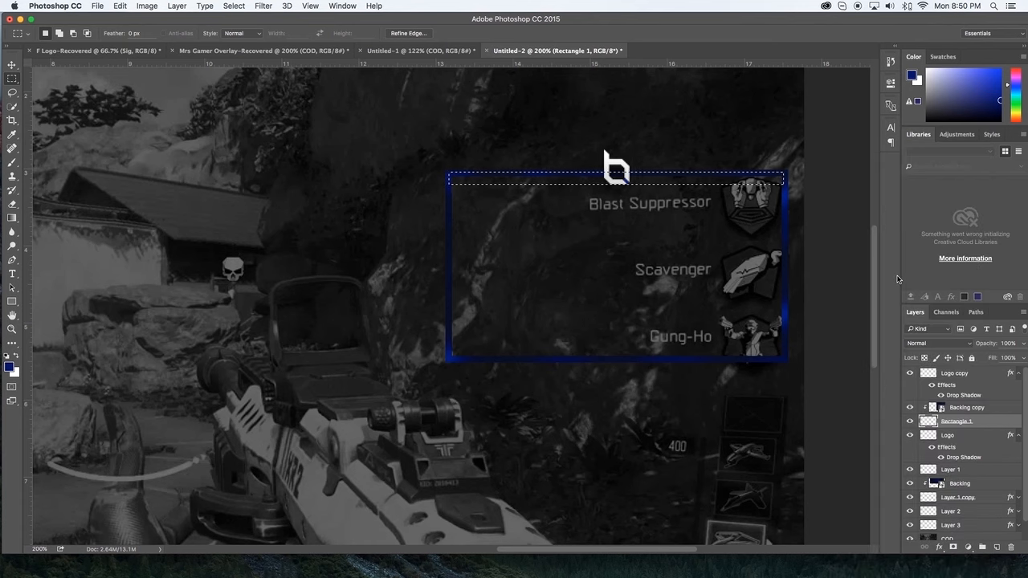
key(alt+BackSpace)
key(ctrl+d)
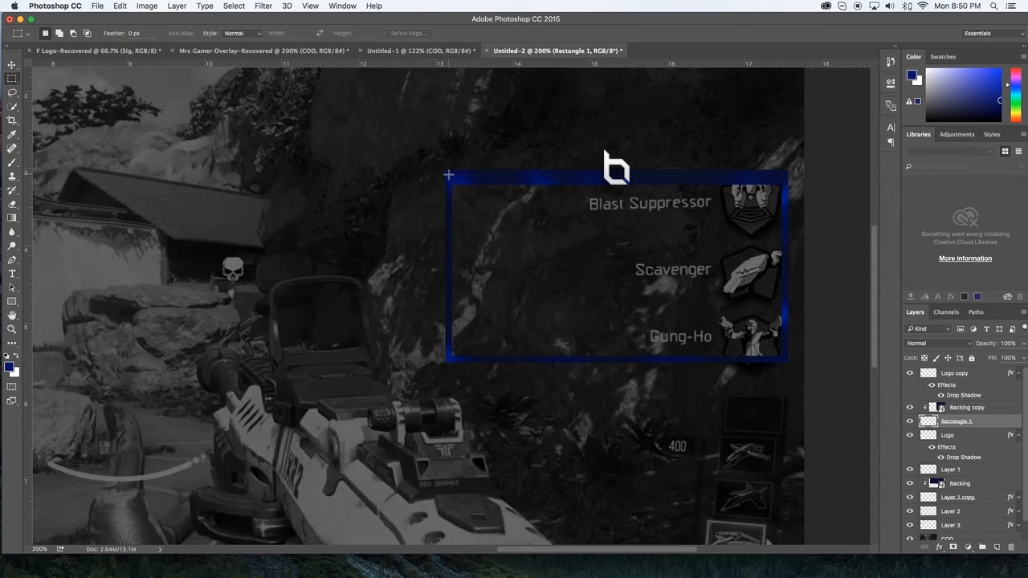
Step: Thicken the frame's upper edge further by filling a taller full-width strip with the foreground colour, and clear the selection
drag(448, 174, 785, 195)
key(alt+BackSpace)
key(super+d)
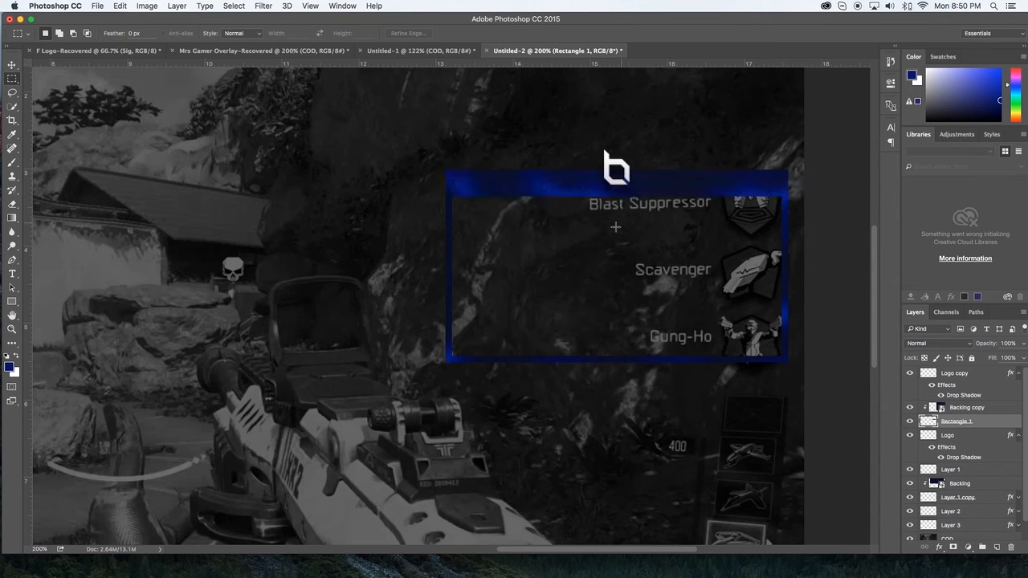
Step: Move the Logo copy layer slightly down so the logo sits over the frame's thick upper bar
click(960, 374)
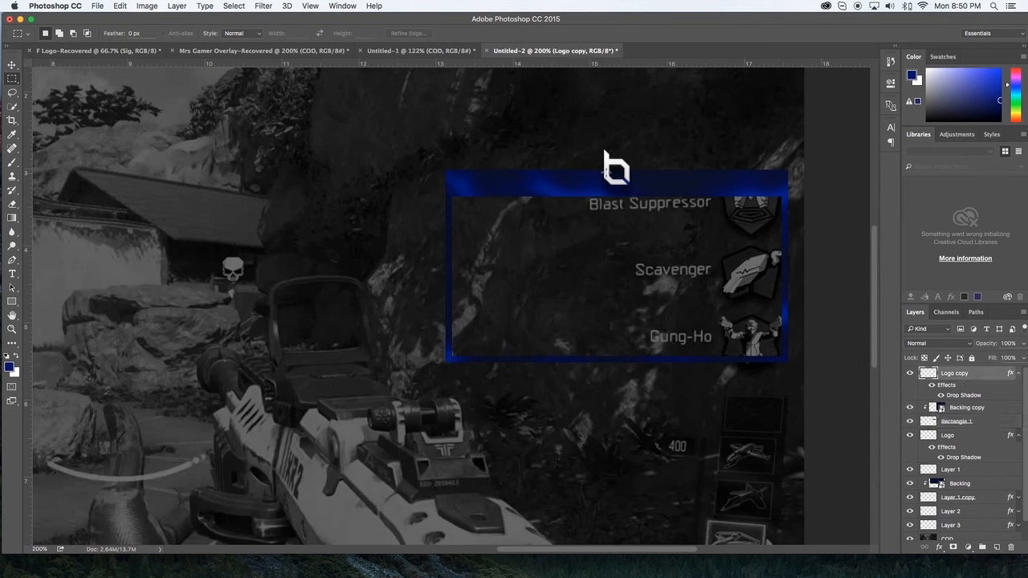
key(v)
drag(623, 173, 620, 181)
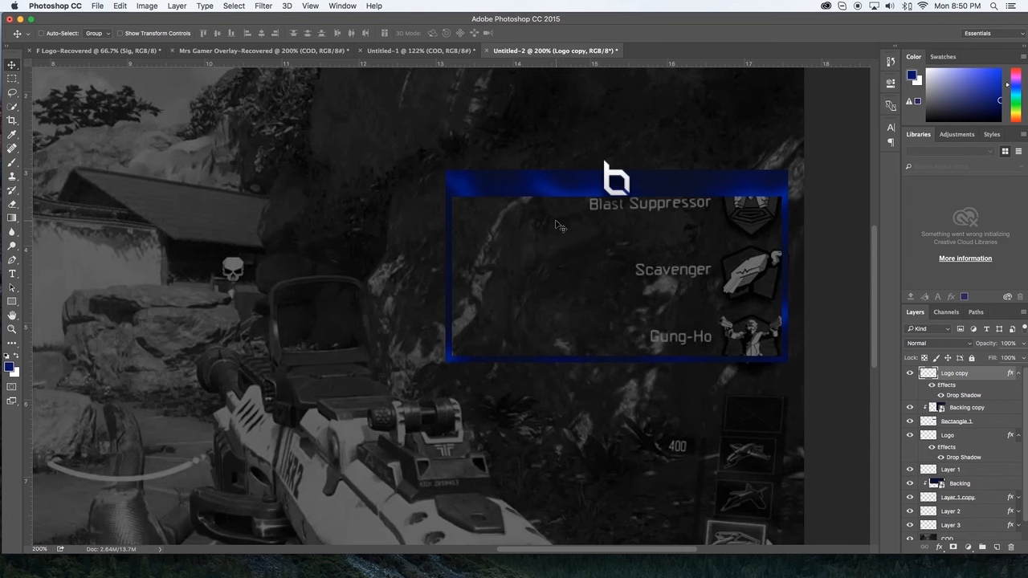
Step: Add the text "OBEY ALLIANCE" over the frame's upper bar, beside the logo, in Kenyan Coffee Regular at 32.01 pt
key(t)
click(464, 185)
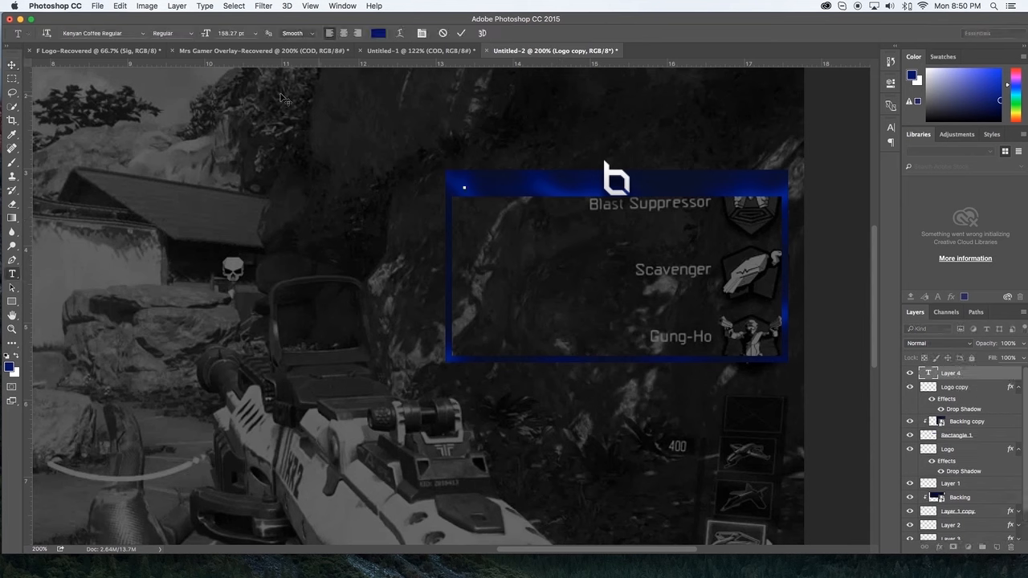
drag(202, 33, 120, 45)
drag(203, 34, 199, 38)
scroll(215, 78, right, 3)
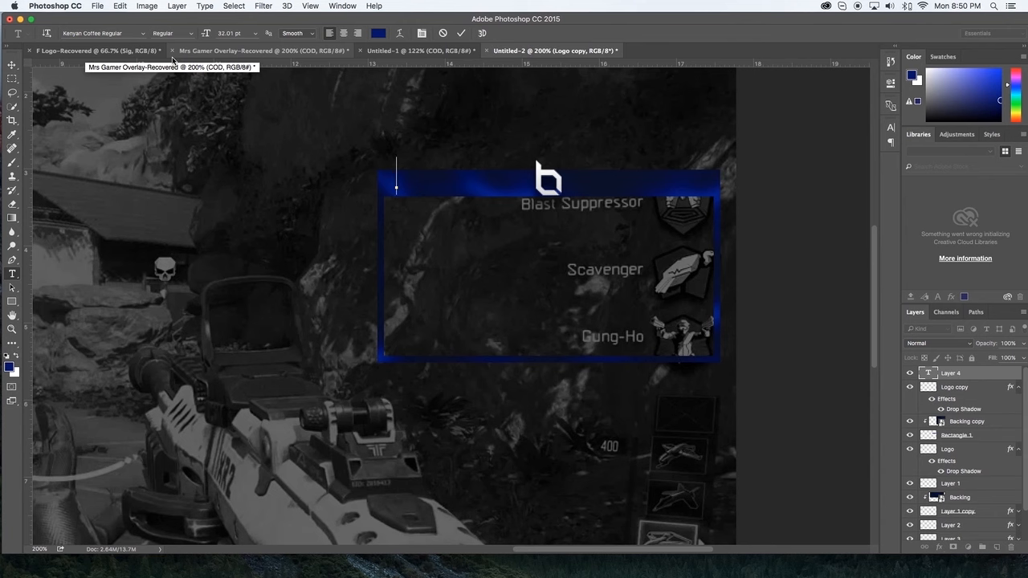
text(MRS)
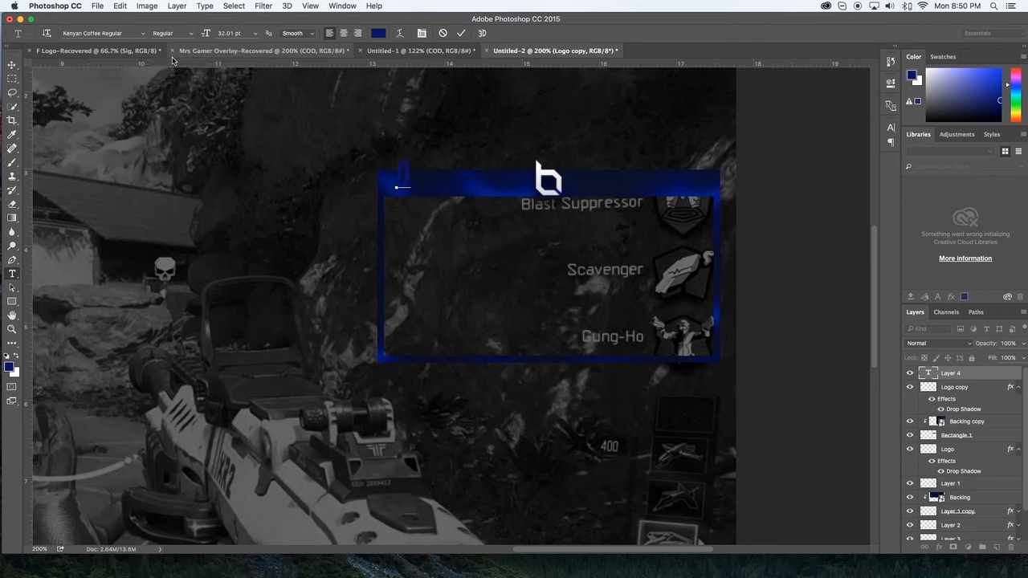
text(NLY ON)
text(IANCE)
Step: Recolour all of the OBEY ALLIANCE text white and reduce its font size
key(super+a)
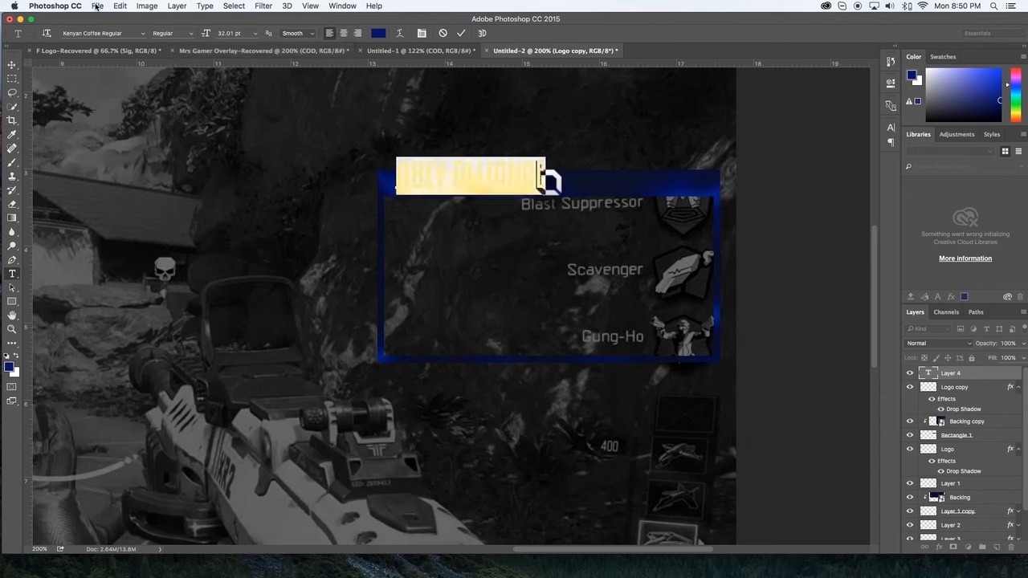
click(377, 33)
drag(261, 255, 169, 241)
click(413, 236)
drag(206, 35, 199, 36)
click(12, 64)
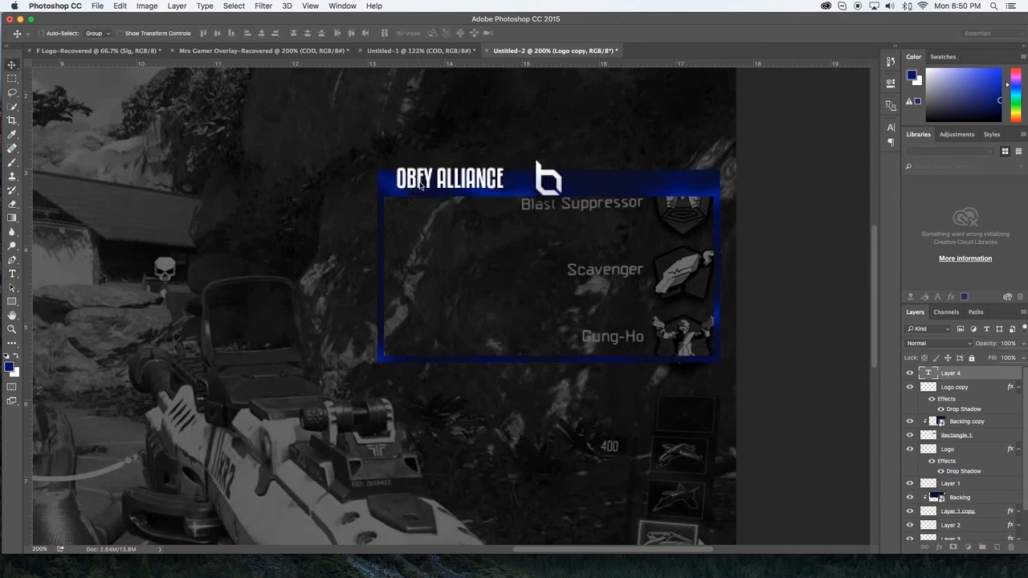
Step: Scale the OBEY ALLIANCE text down to 16.43 pt and place it inside the frame's upper bar
mouse_move(464, 183)
mouse_down()
mouse_move(492, 198)
mouse_move(476, 194)
mouse_up()
key(ctrl+t)
key(Return)
Step: Set the tracking of the OBEY ALLIANCE text to 220
double_click(928, 372)
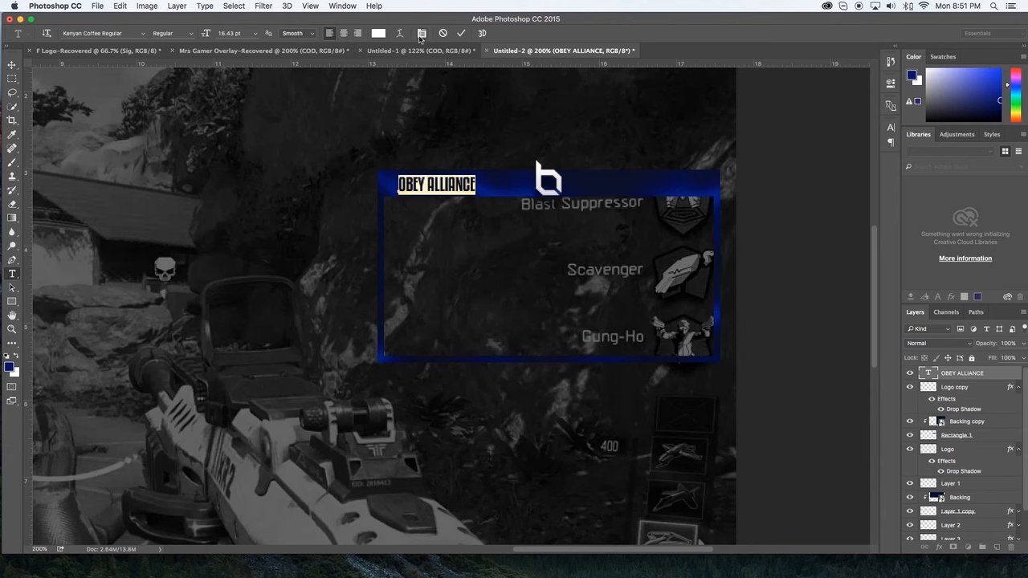
click(420, 35)
drag(829, 165, 831, 169)
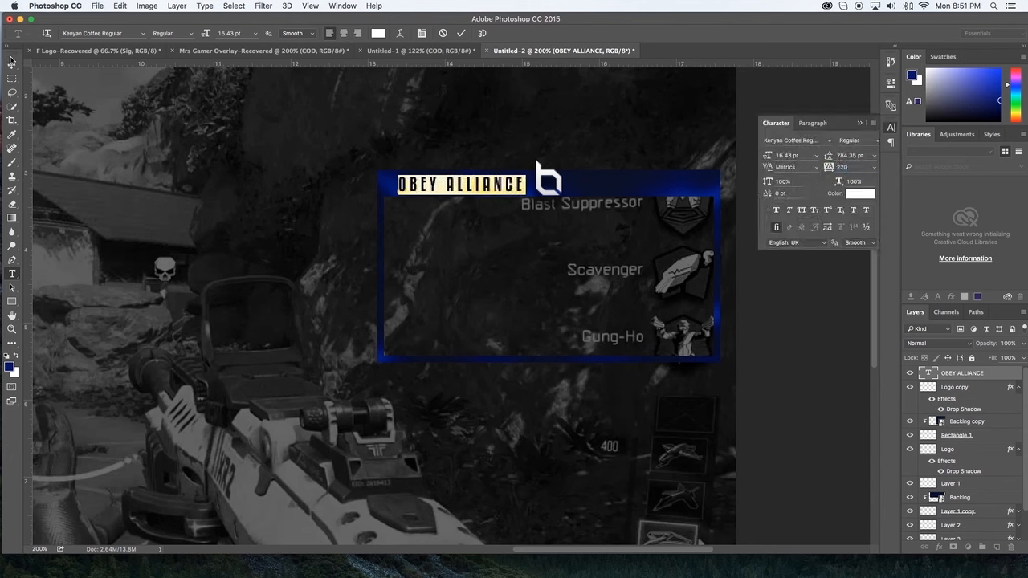
click(12, 64)
Step: Delete the word ALLIANCE from the bar text so the layer reads only "OBEY"
double_click(928, 374)
drag(447, 187, 681, 202)
key(BackSpace)
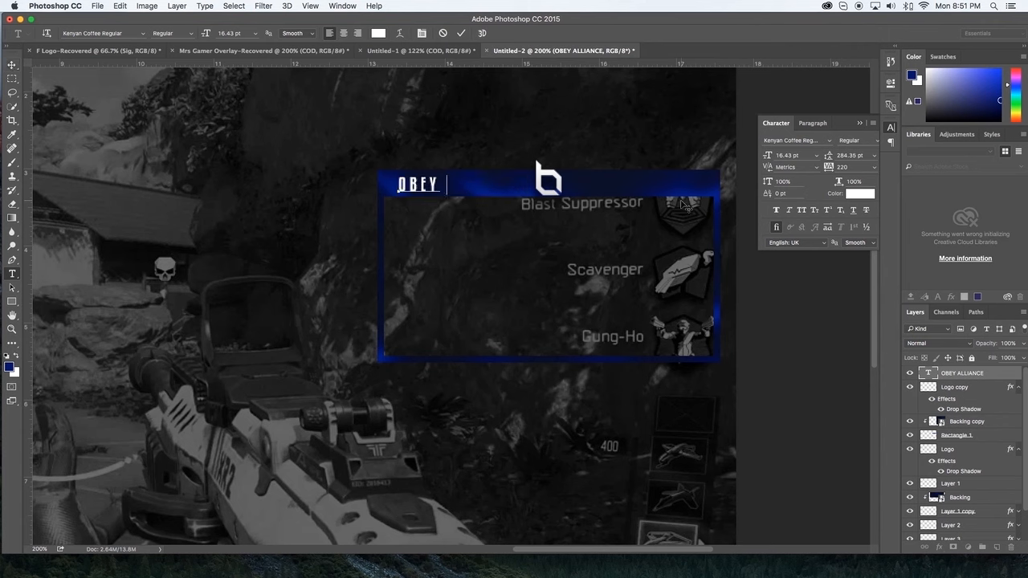
click(461, 33)
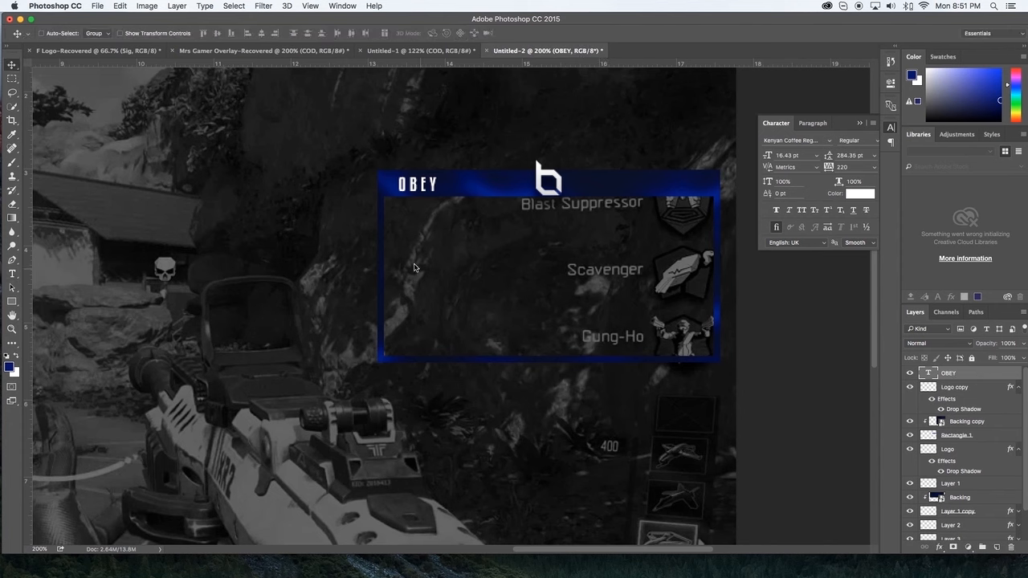
Step: Duplicate the OBEY text to the other side of the logo and change the copy's wording to "ALLIANCE"
drag(447, 186, 626, 184)
double_click(929, 374)
text(AL)
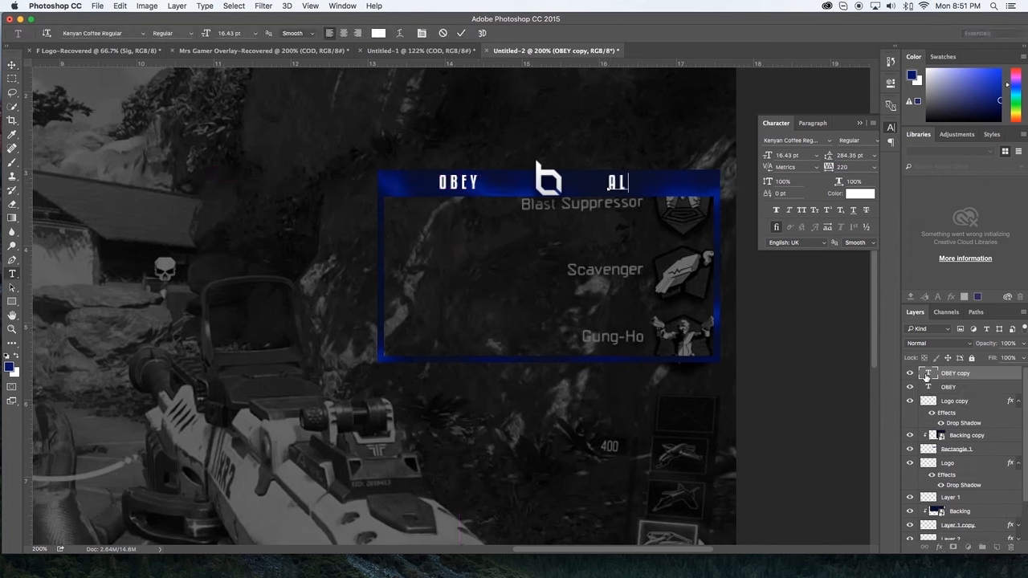
text(LIANCE)
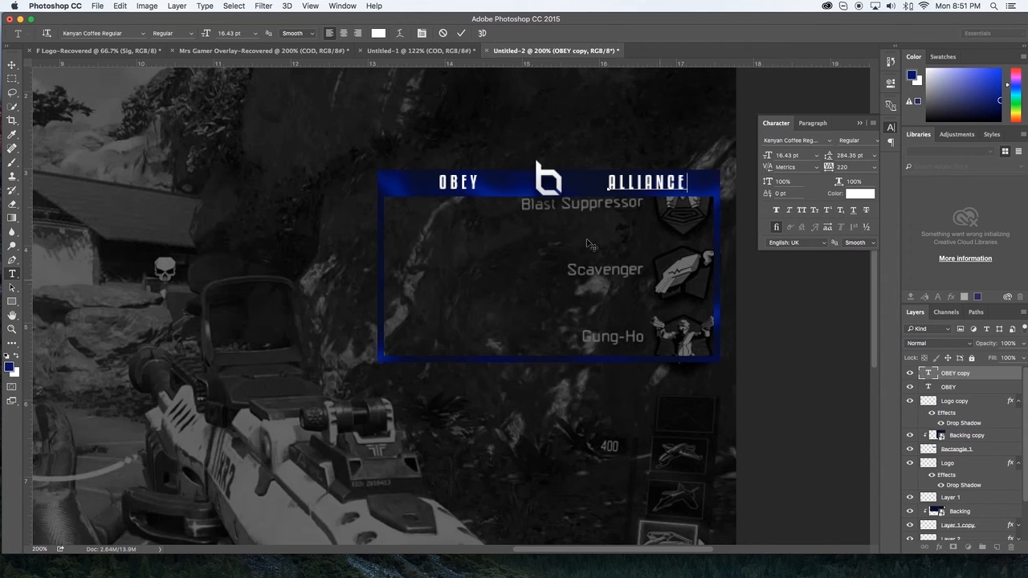
click(461, 32)
Step: Place ALLIANCE close to the right of the logo and OBEY close to its left, within the frame's upper bar
key(v)
drag(654, 180, 617, 181)
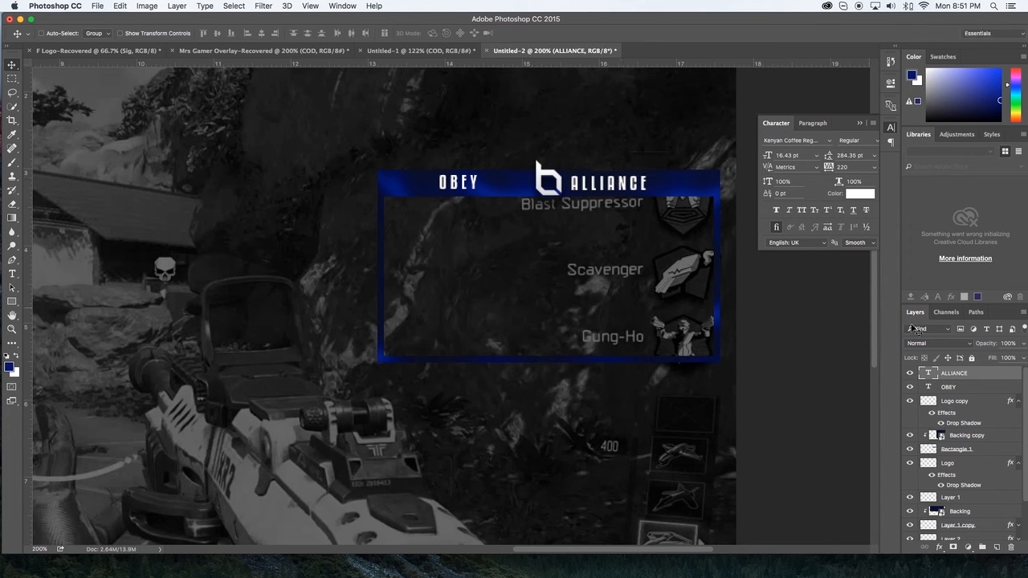
click(952, 387)
drag(458, 176, 511, 174)
key(Left)
key(Left)
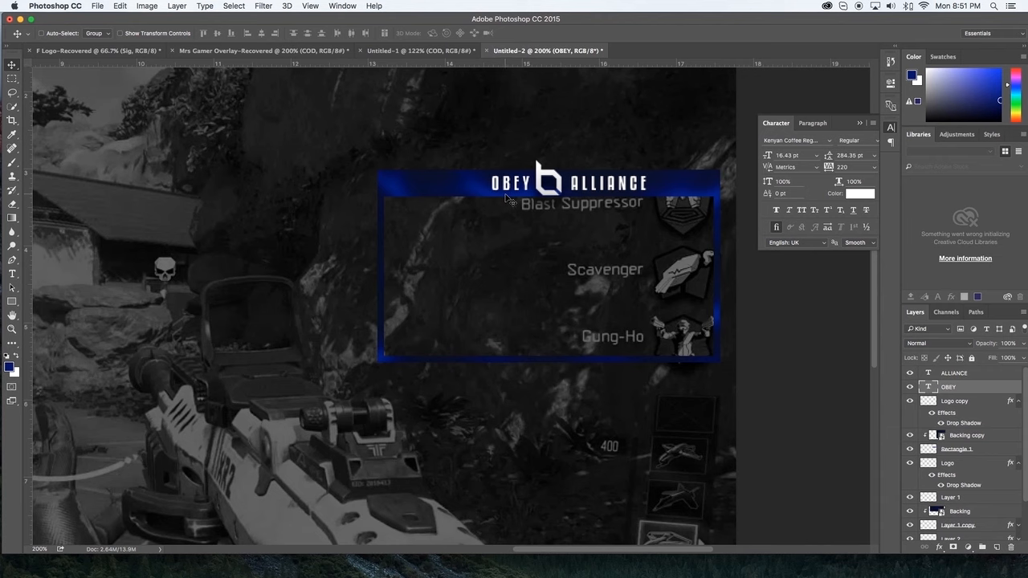
key(Left)
Step: Add a Multiply drop shadow to the Rectangle 1 layer with 67% opacity, 9 px distance and 7 px size
key(super+minus)
key(super+minus)
key(super+minus)
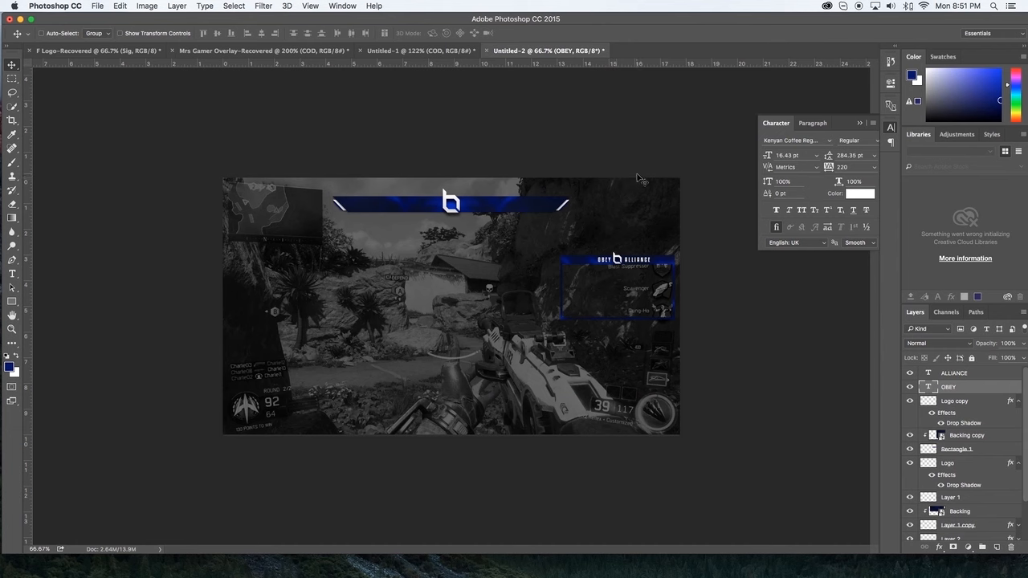
click(860, 124)
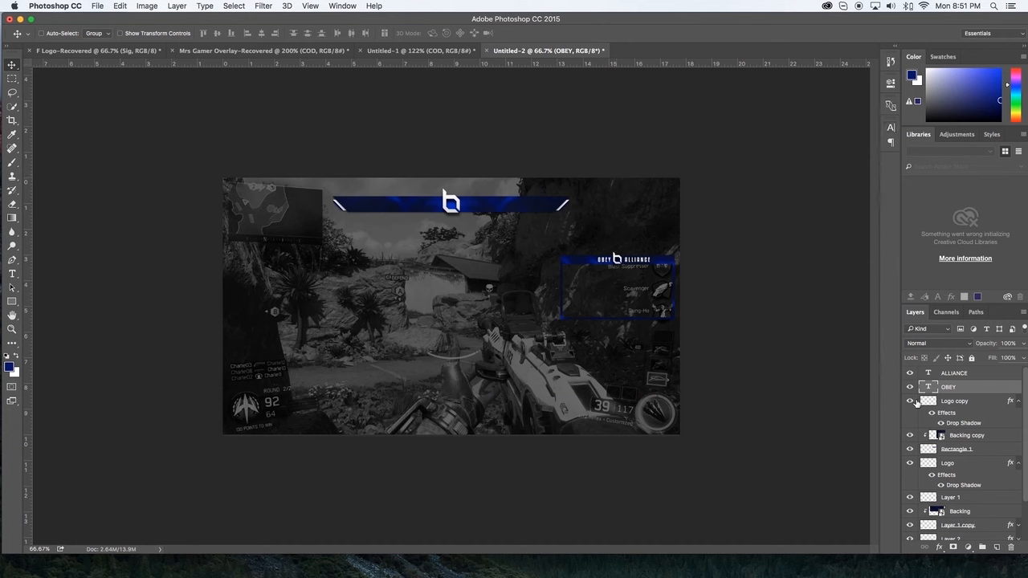
click(1014, 449)
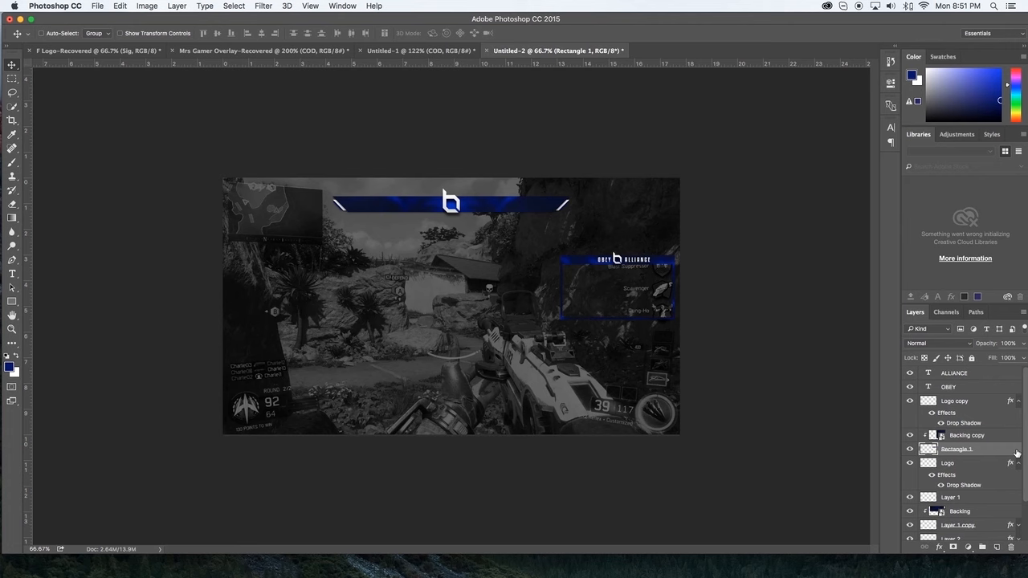
double_click(1016, 452)
click(642, 289)
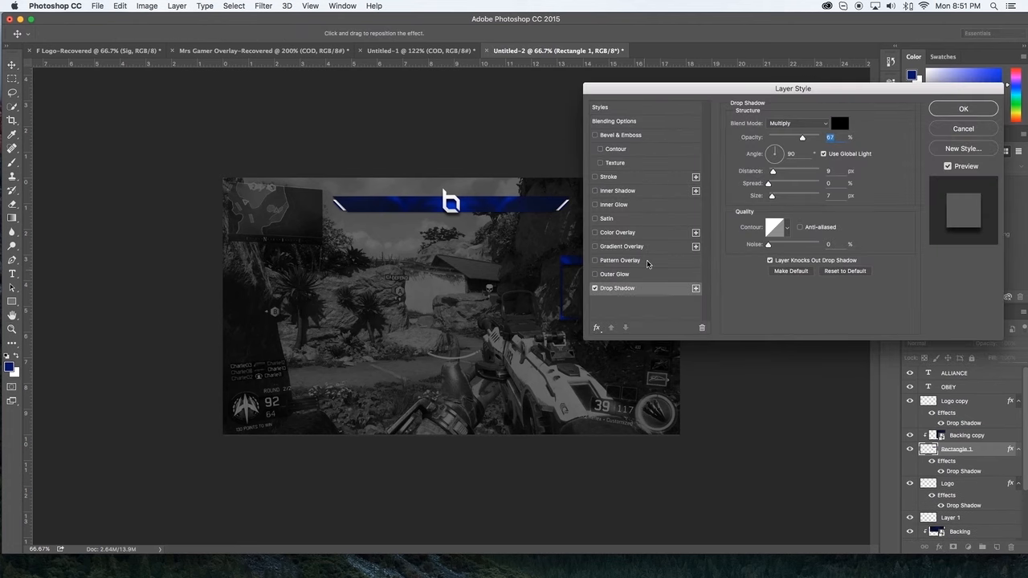
click(961, 111)
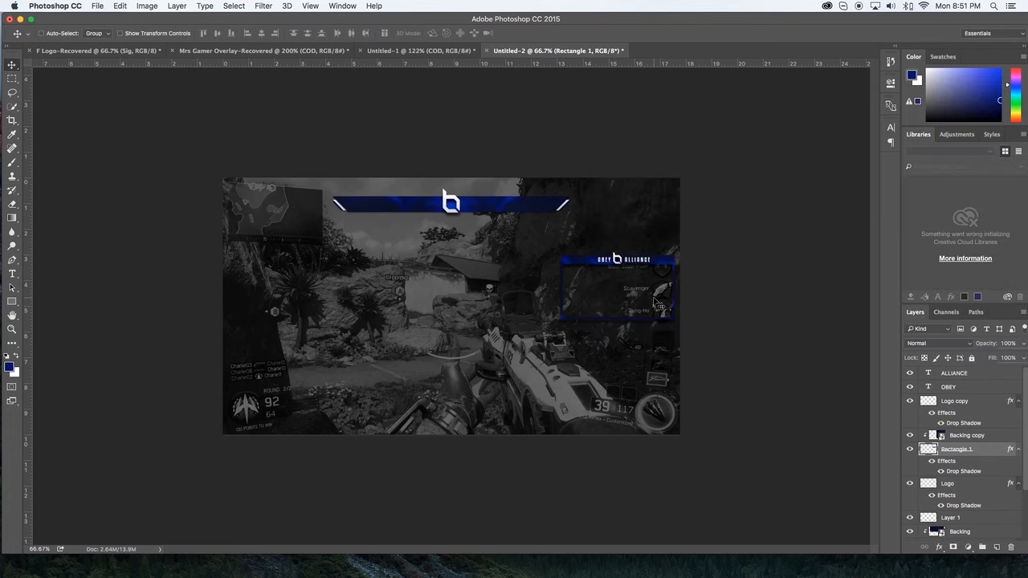